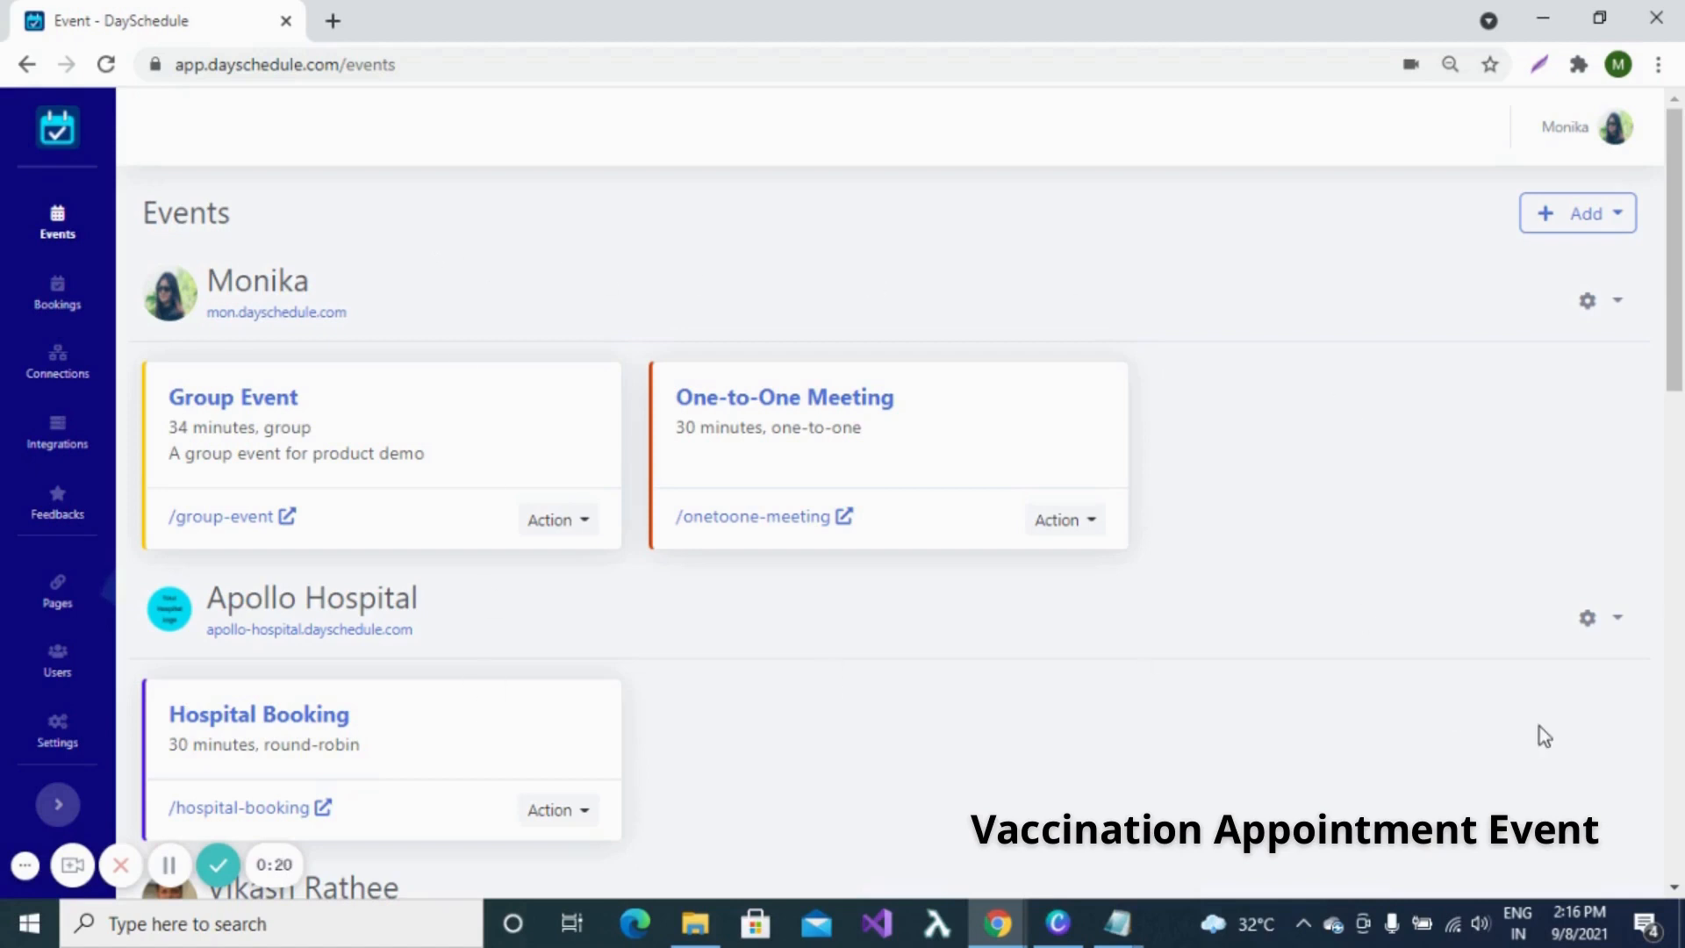
Start creating a new event of the Group type.
click(1621, 224)
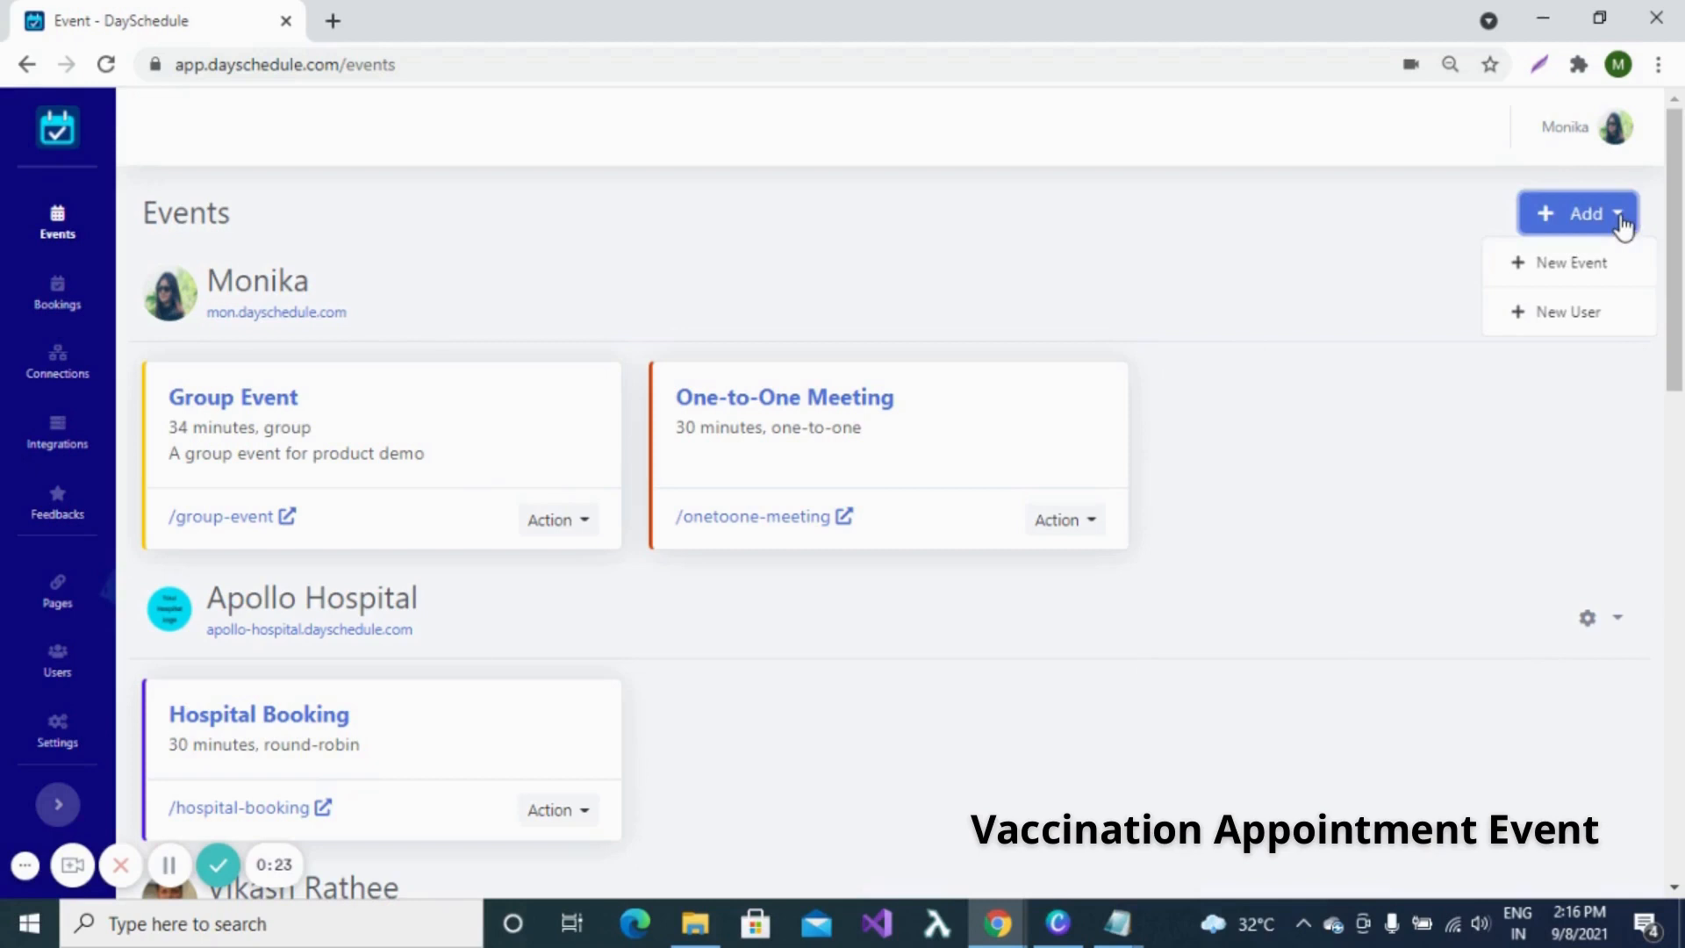
click(1572, 265)
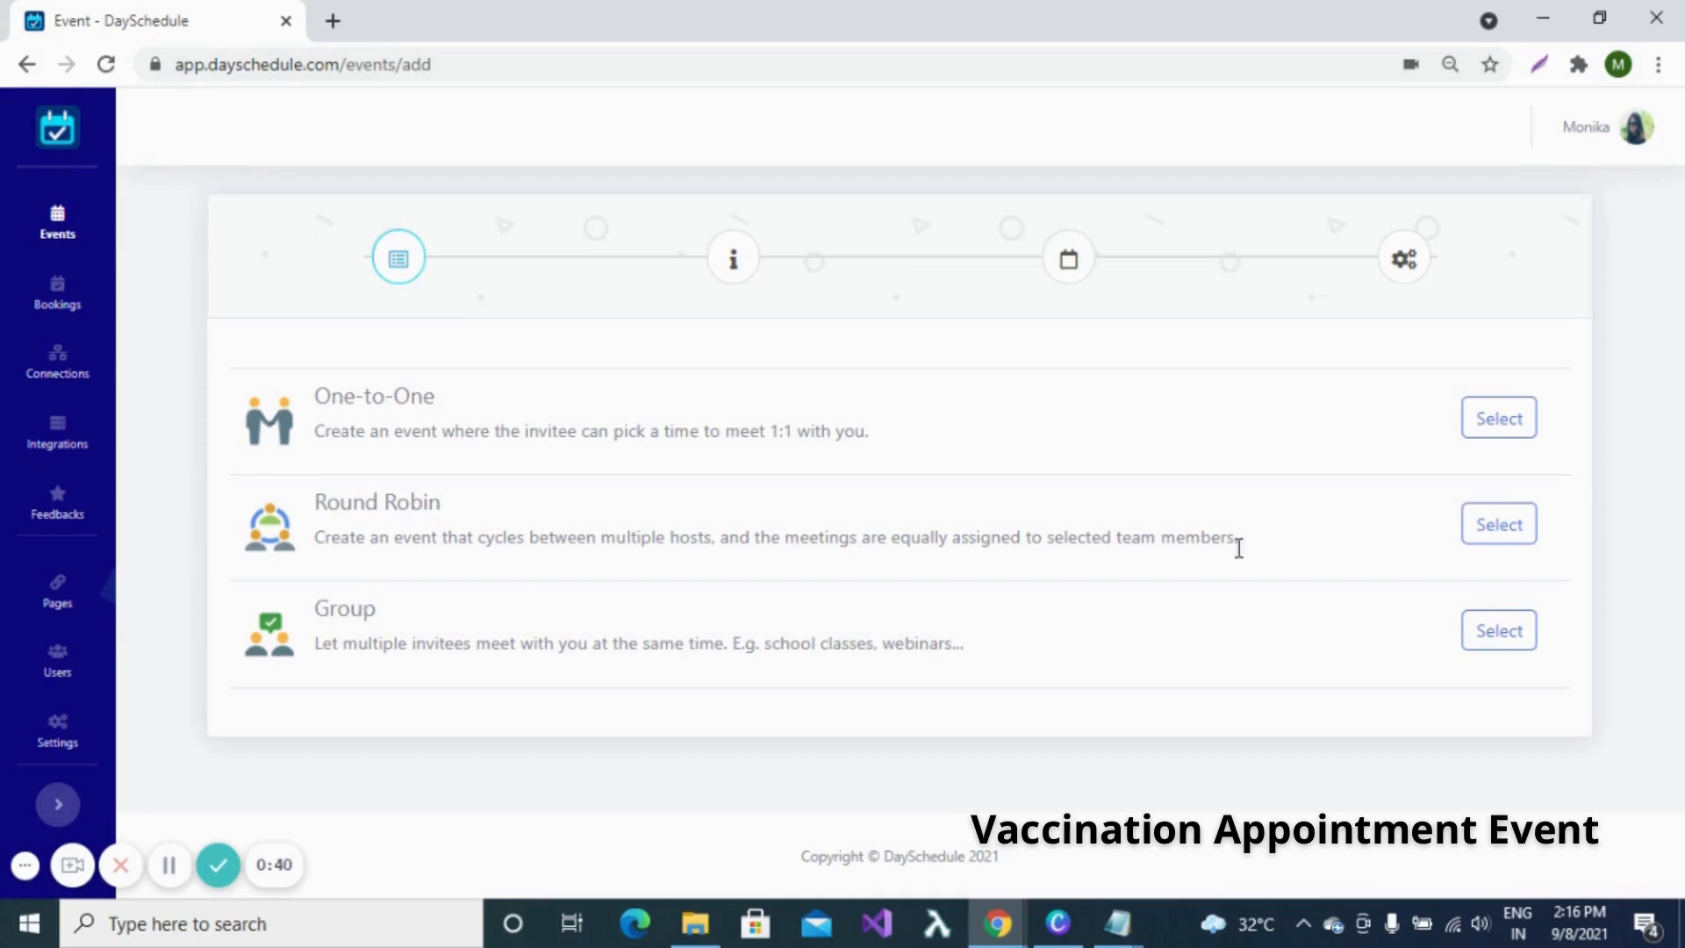
click(1508, 643)
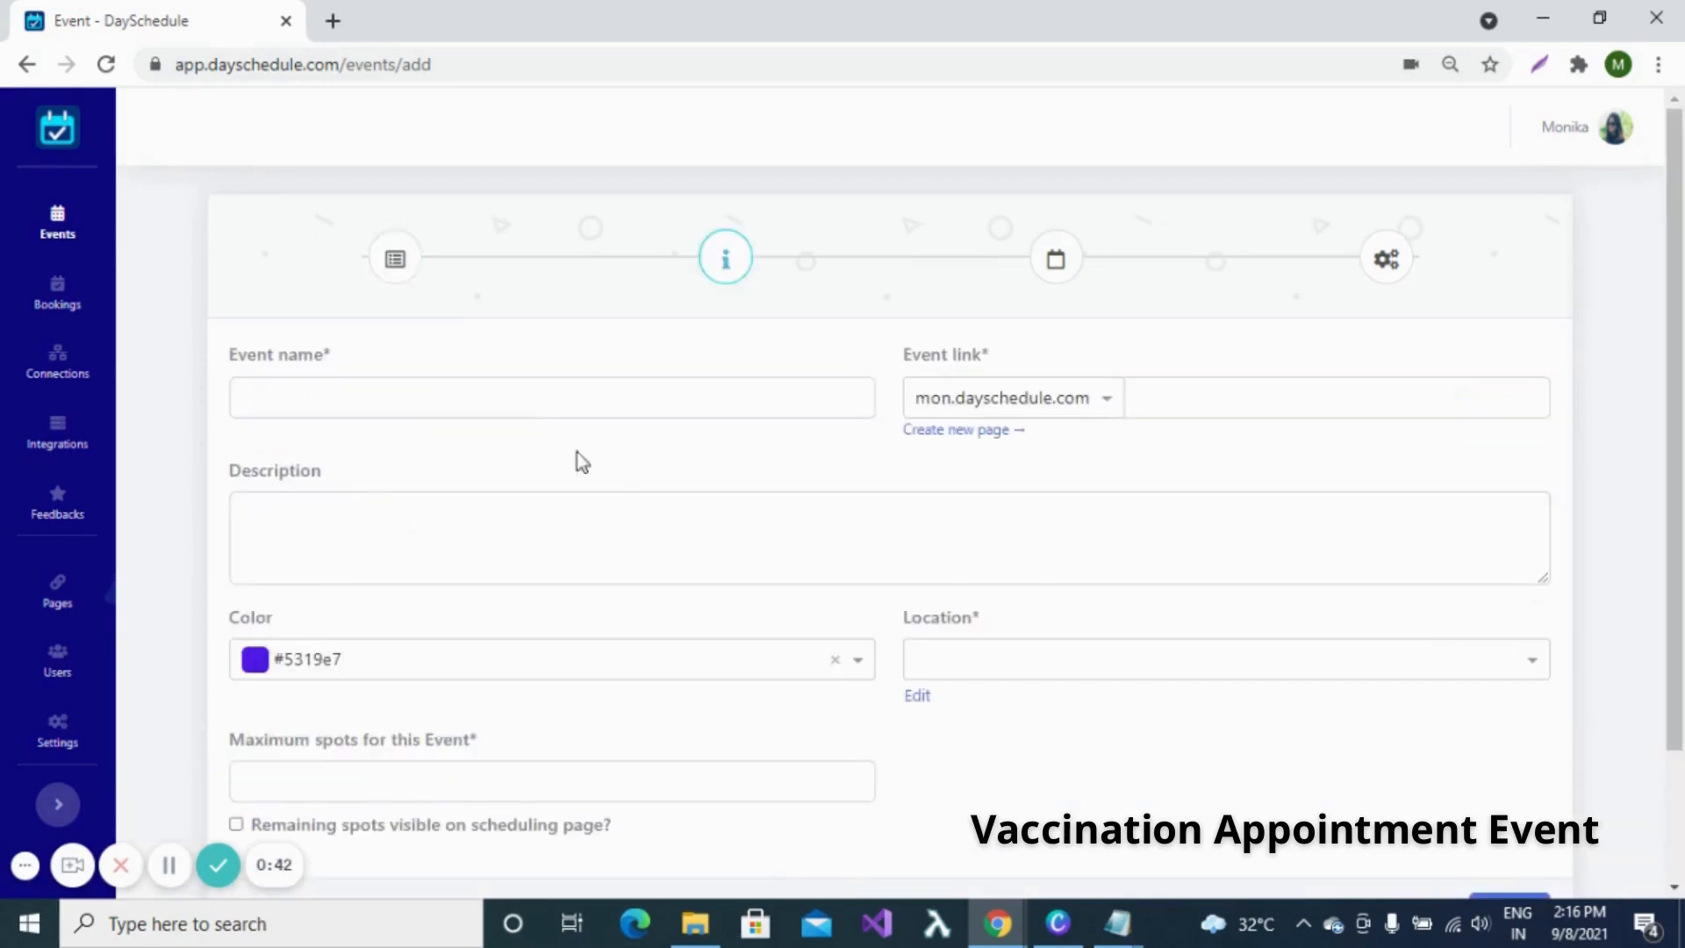
Name the event "Vaccination Appointment" and enter the description "Book your vaccine slot.".
click(502, 404)
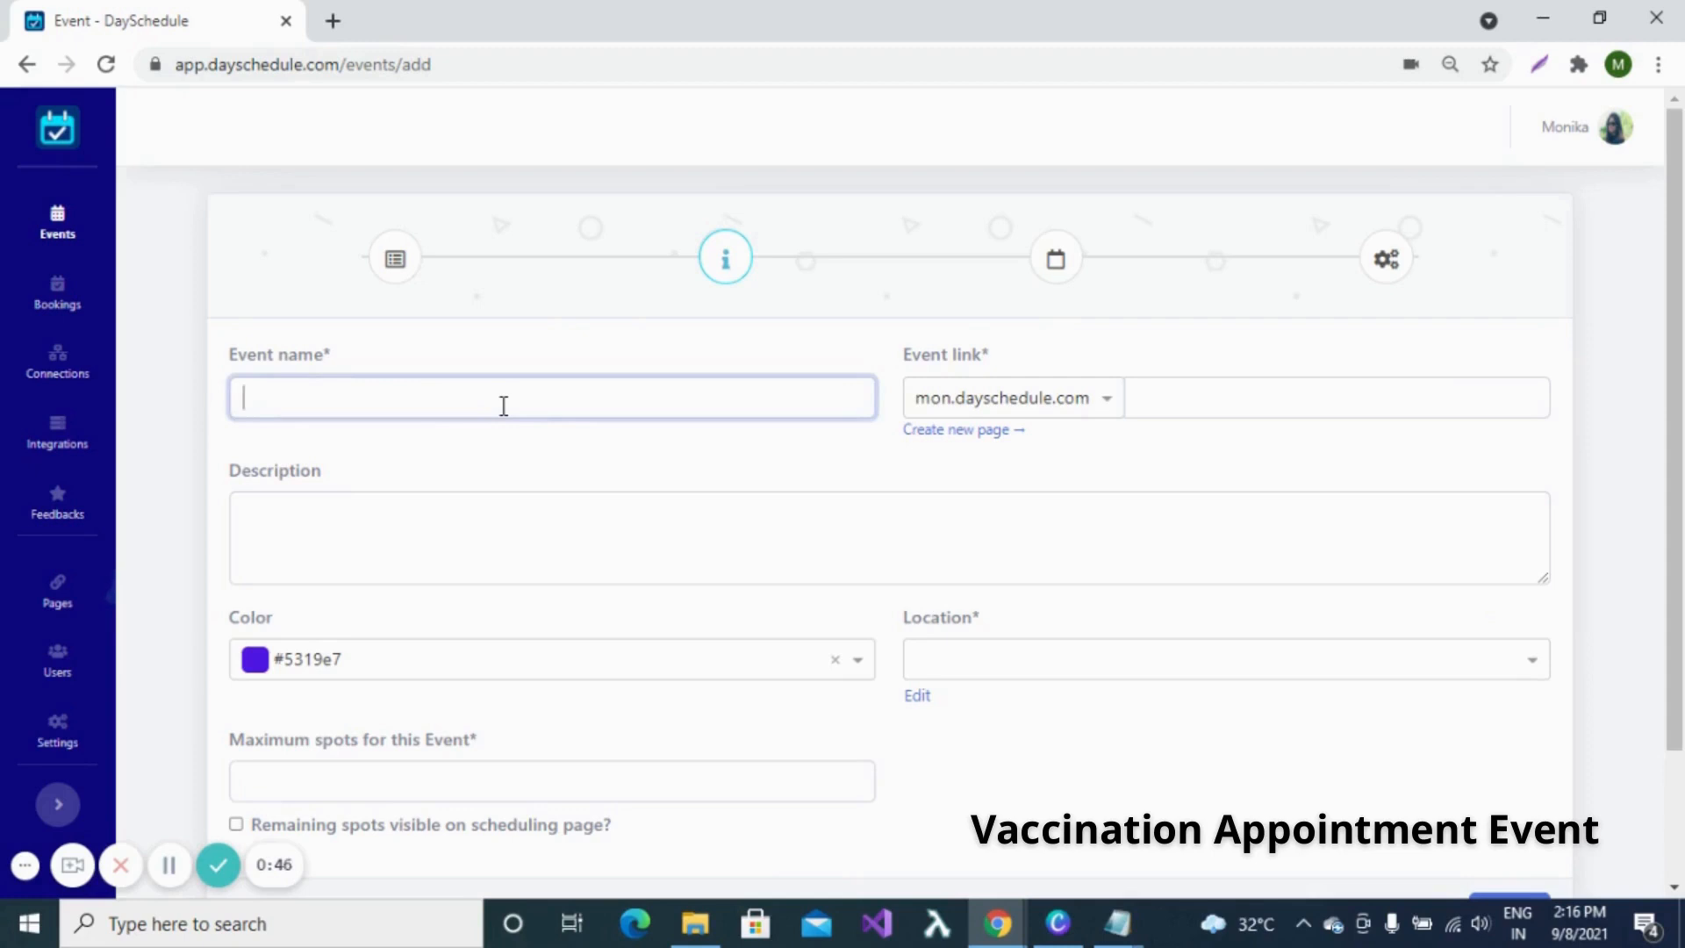
text(Vaccination Appoin)
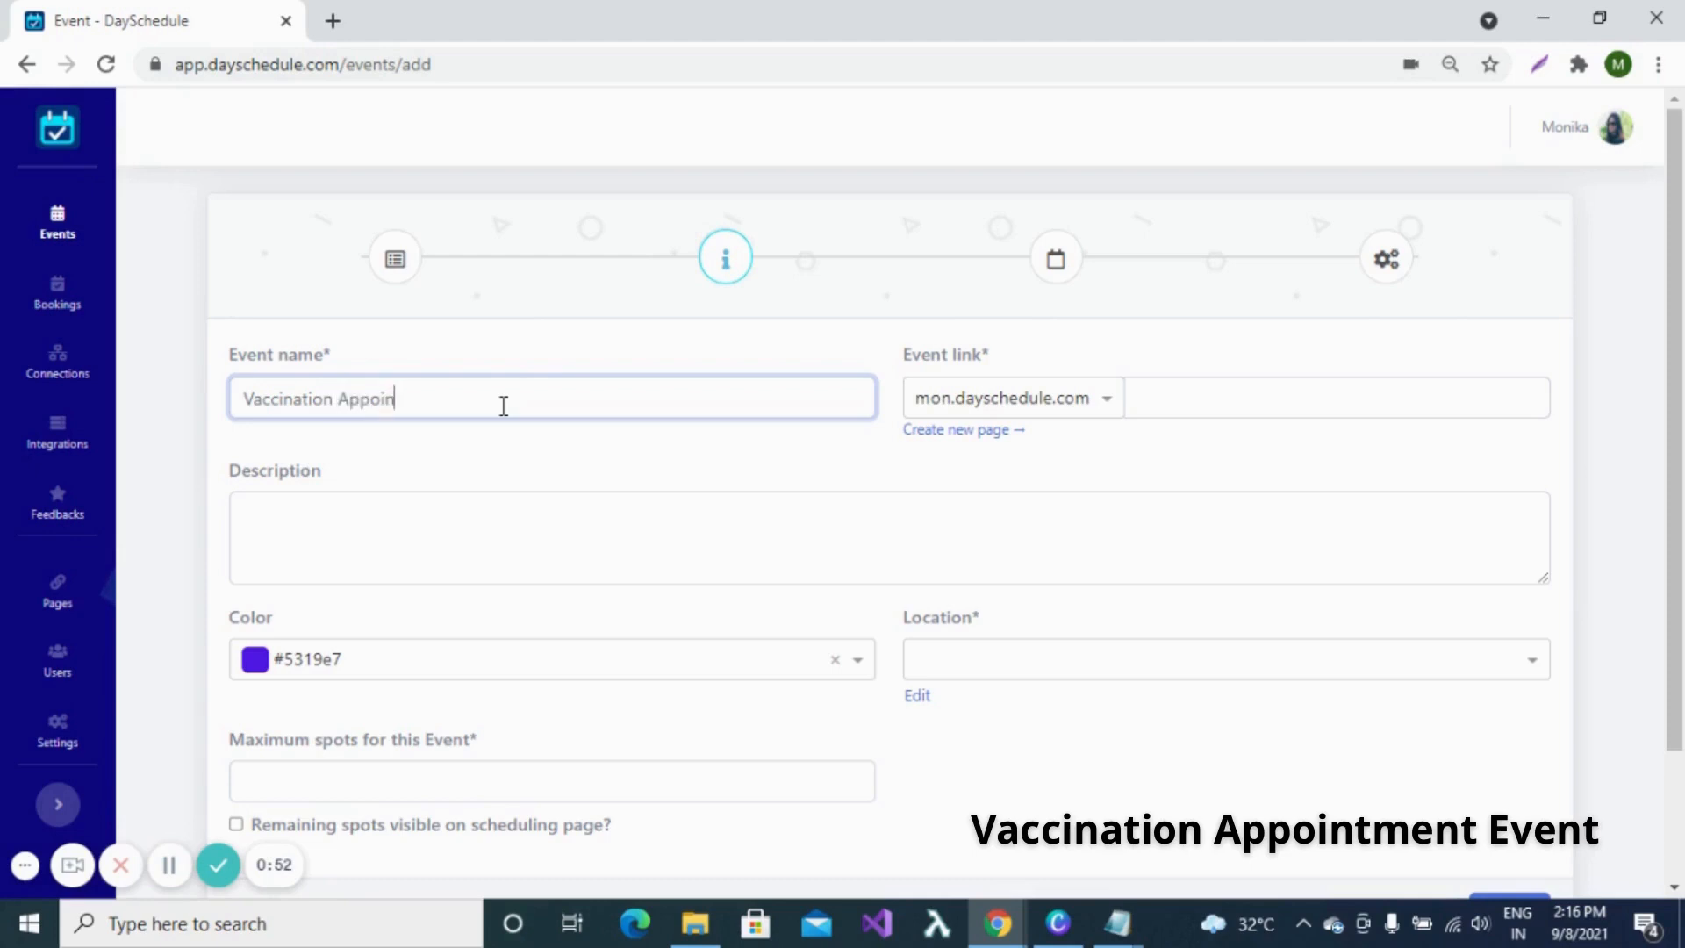
text(tment)
click(328, 502)
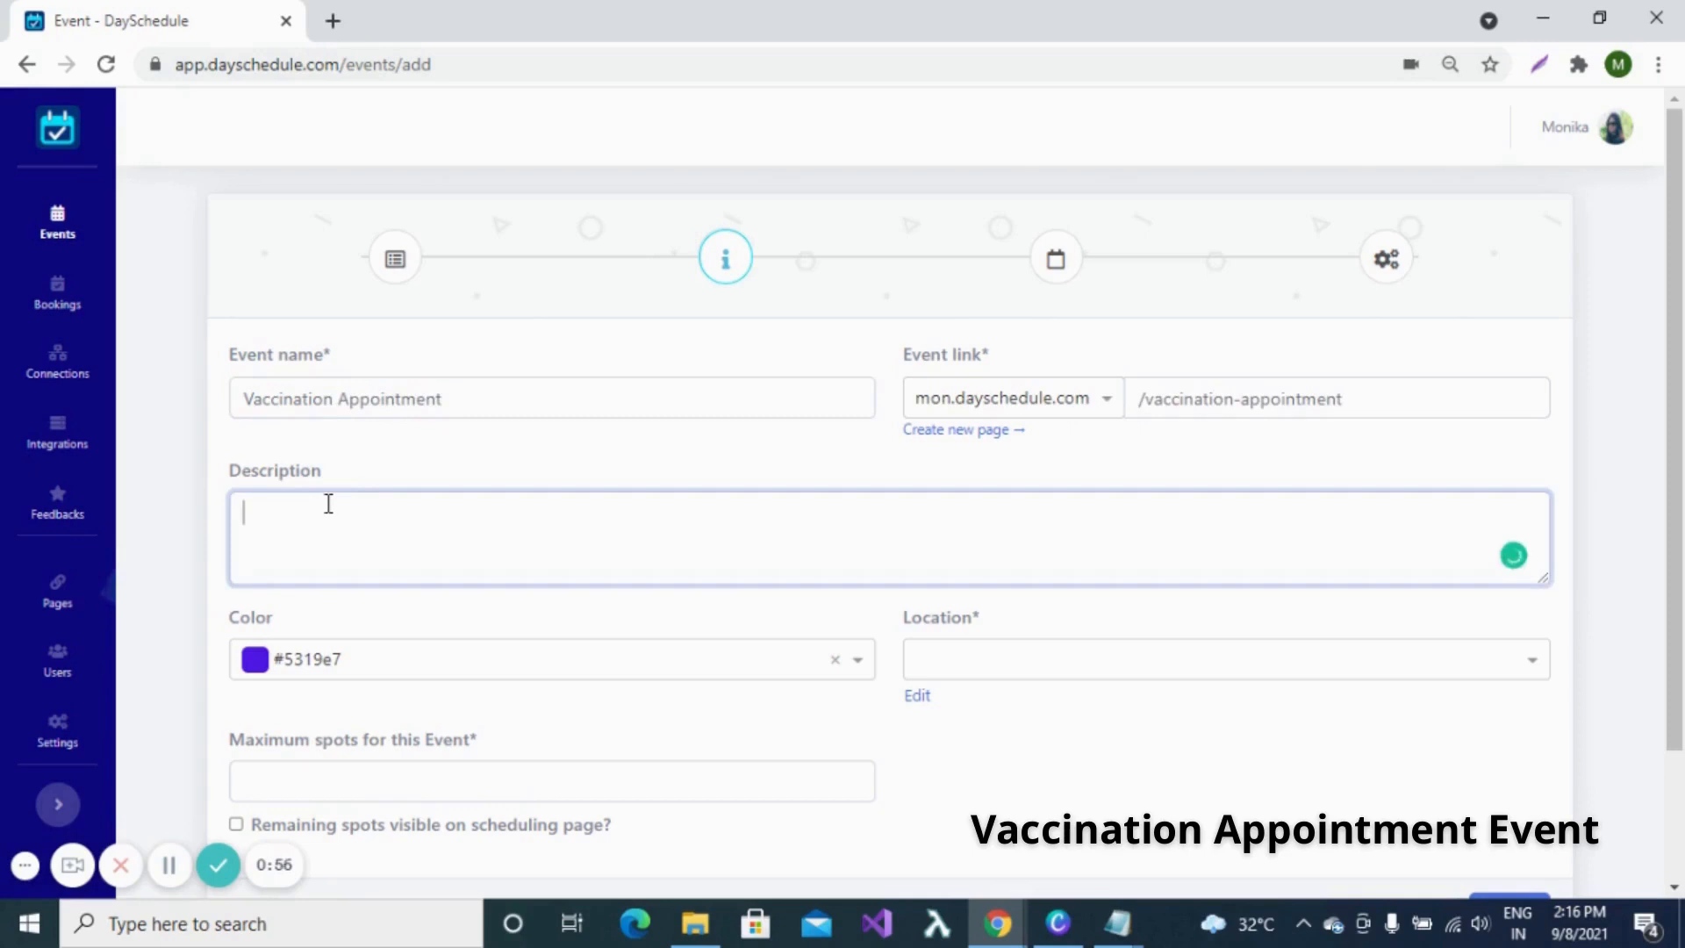
text(Book your vaccine s)
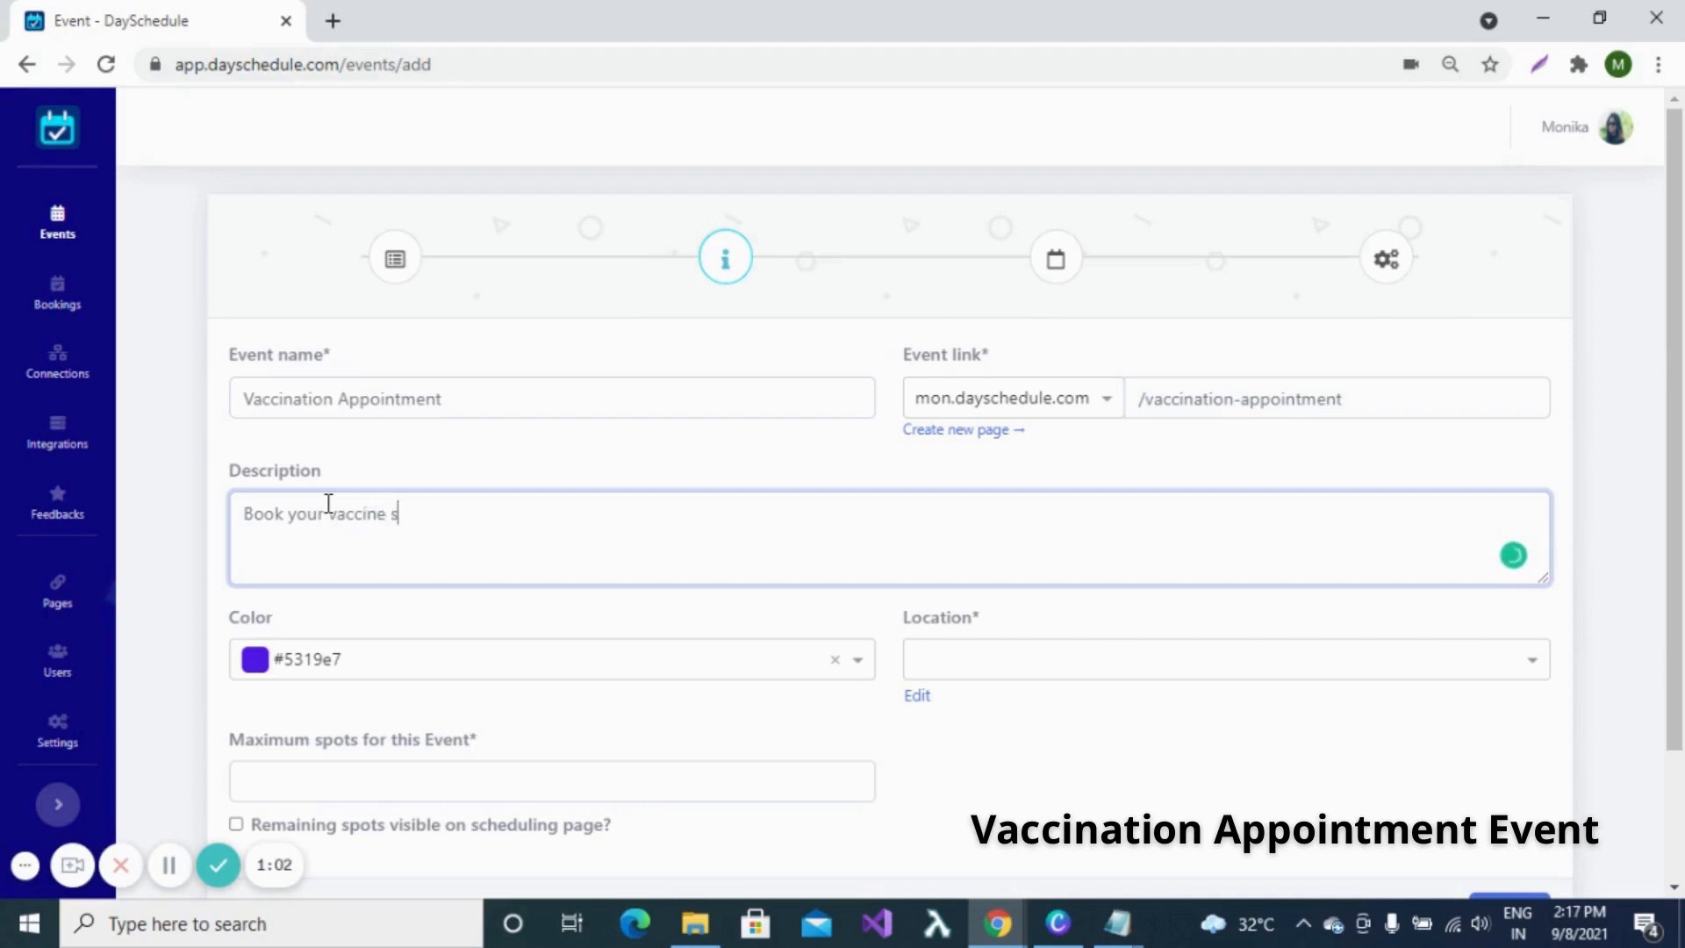
text(lot.)
Set the event link's page to apollo-hospital.dayschedule.com and the event color to yellow #fbca04.
click(1104, 404)
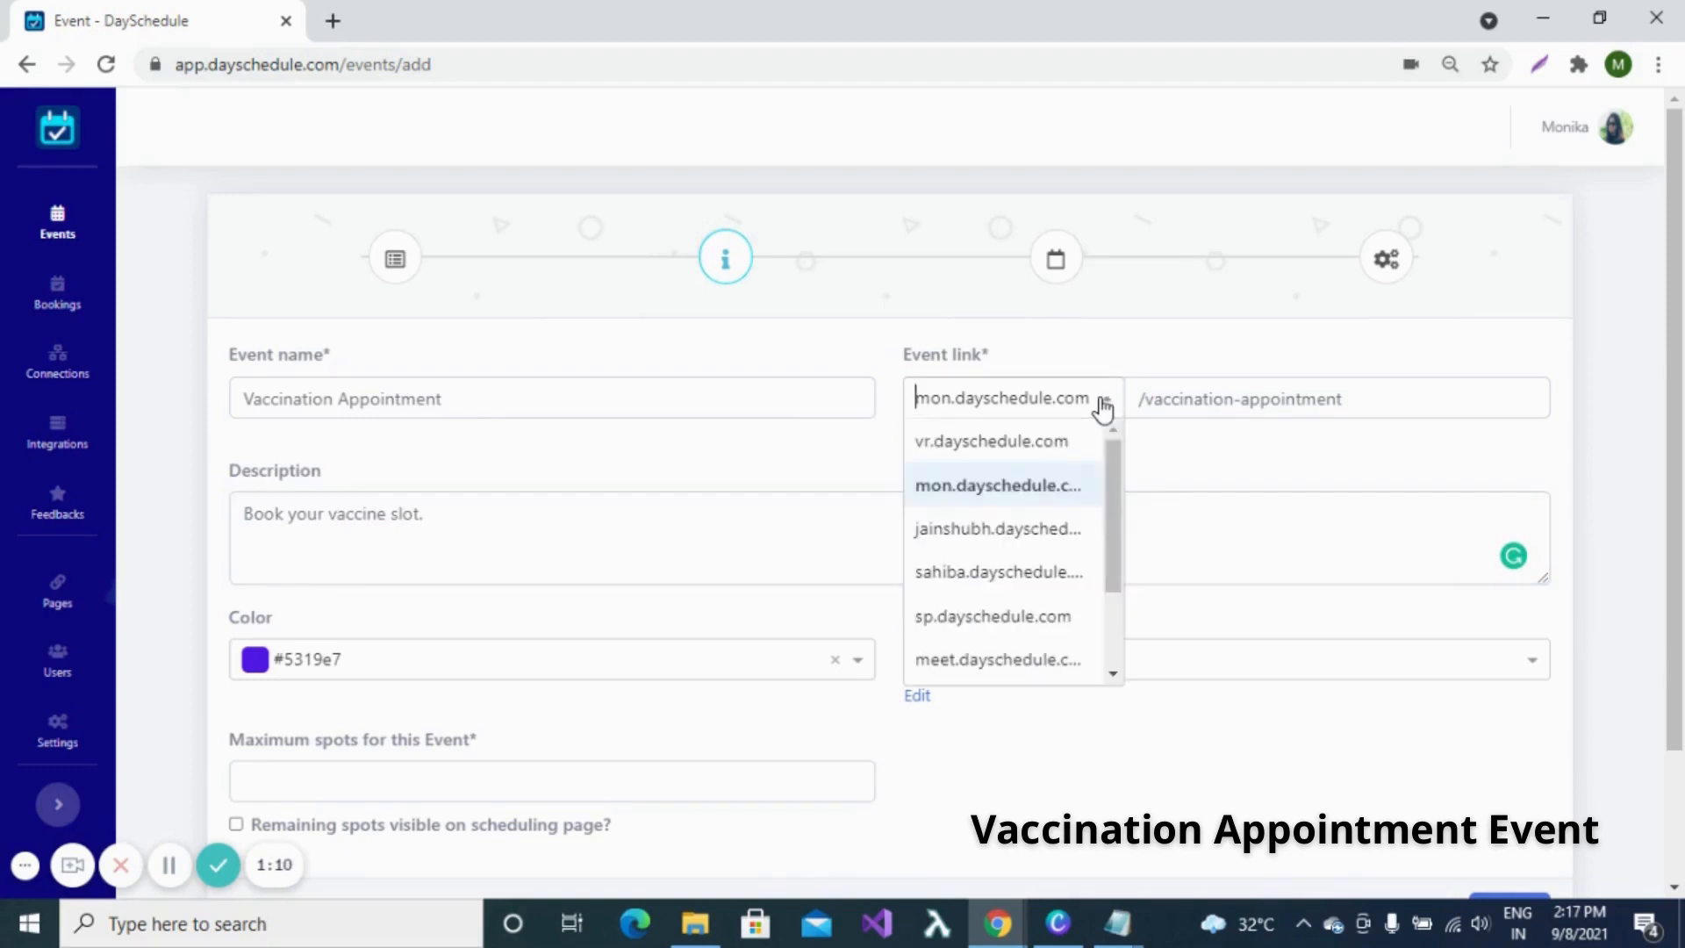
scroll(994, 587, down, 2)
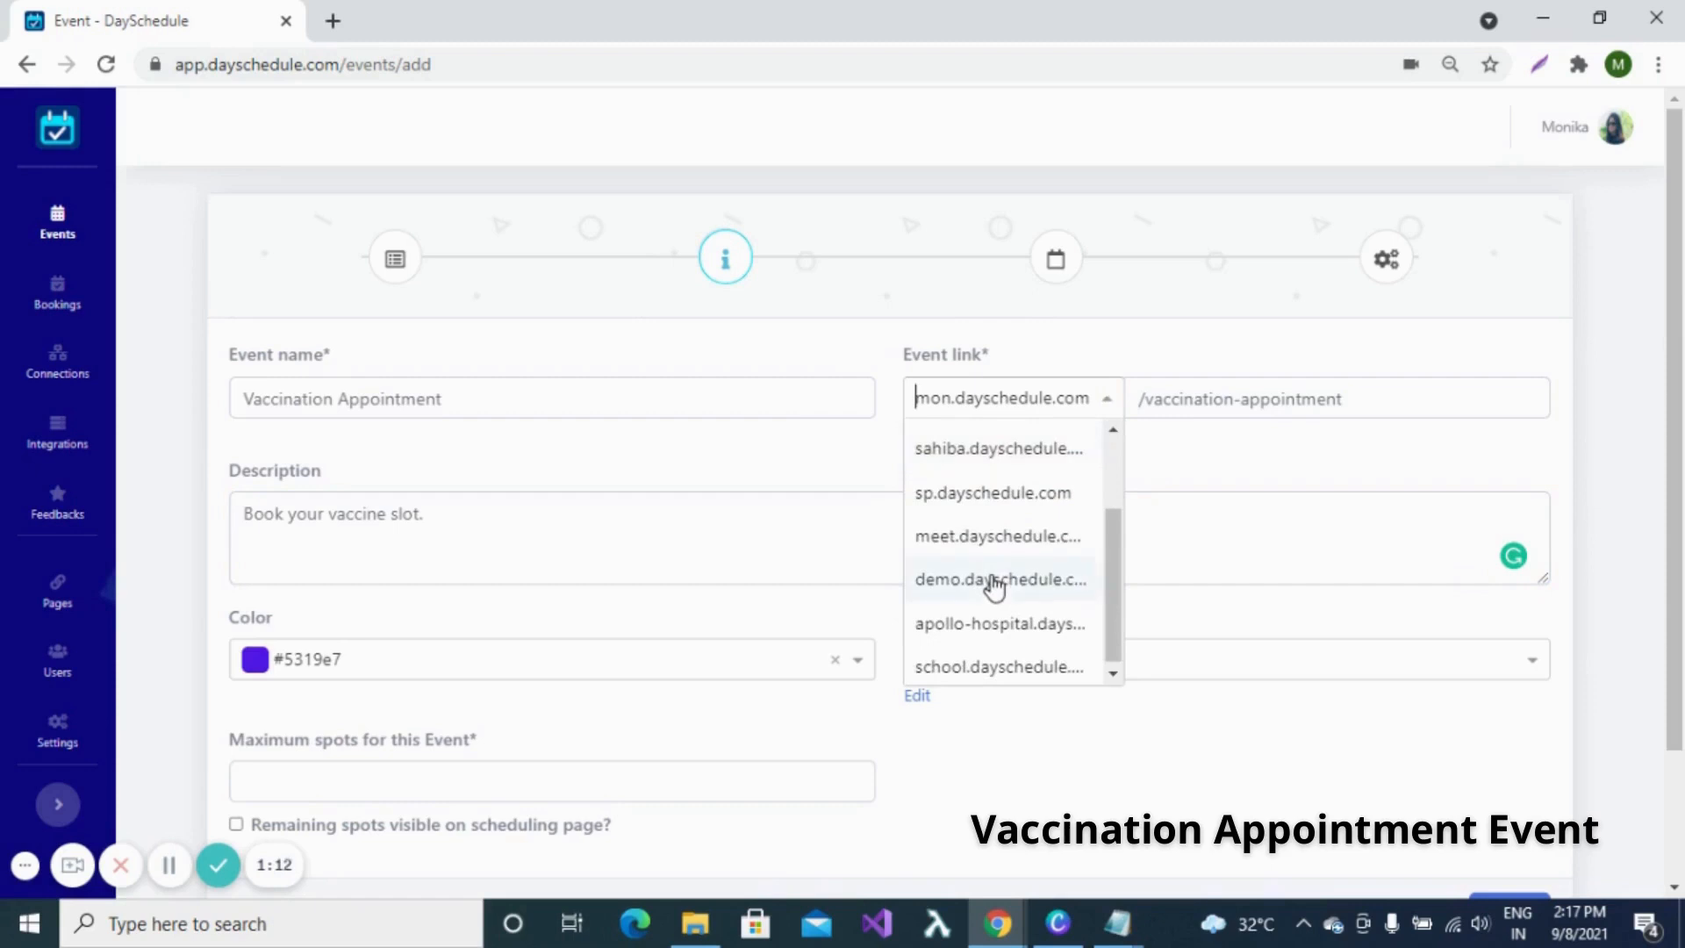
click(980, 623)
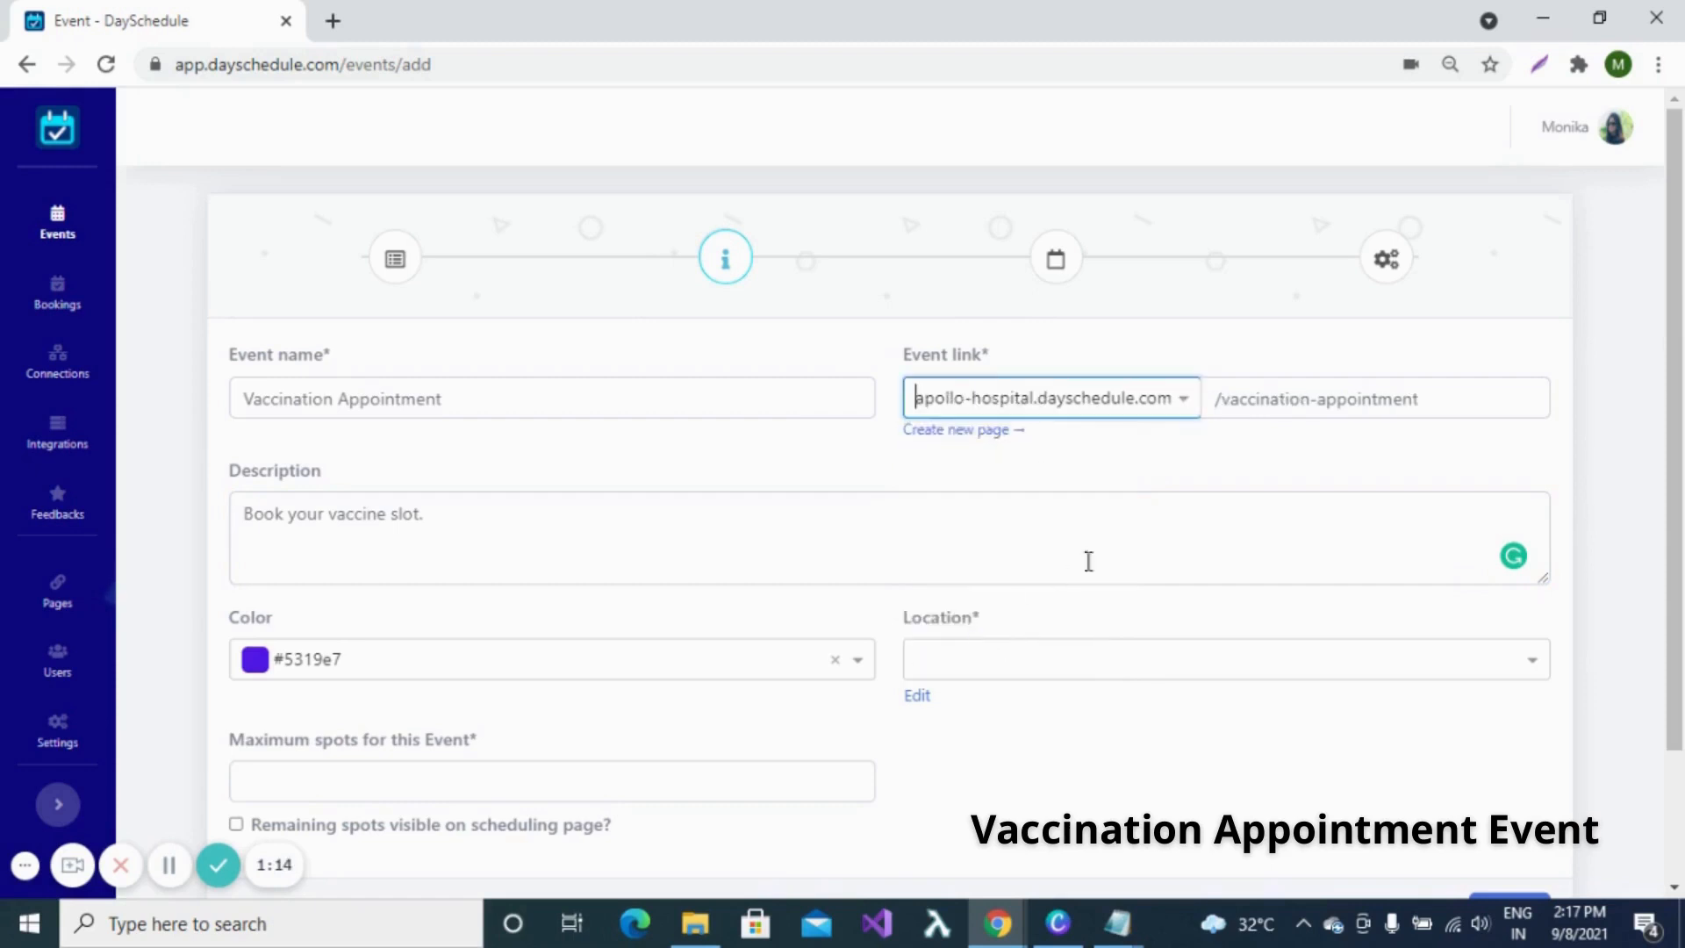
scroll(1144, 509, down, 2)
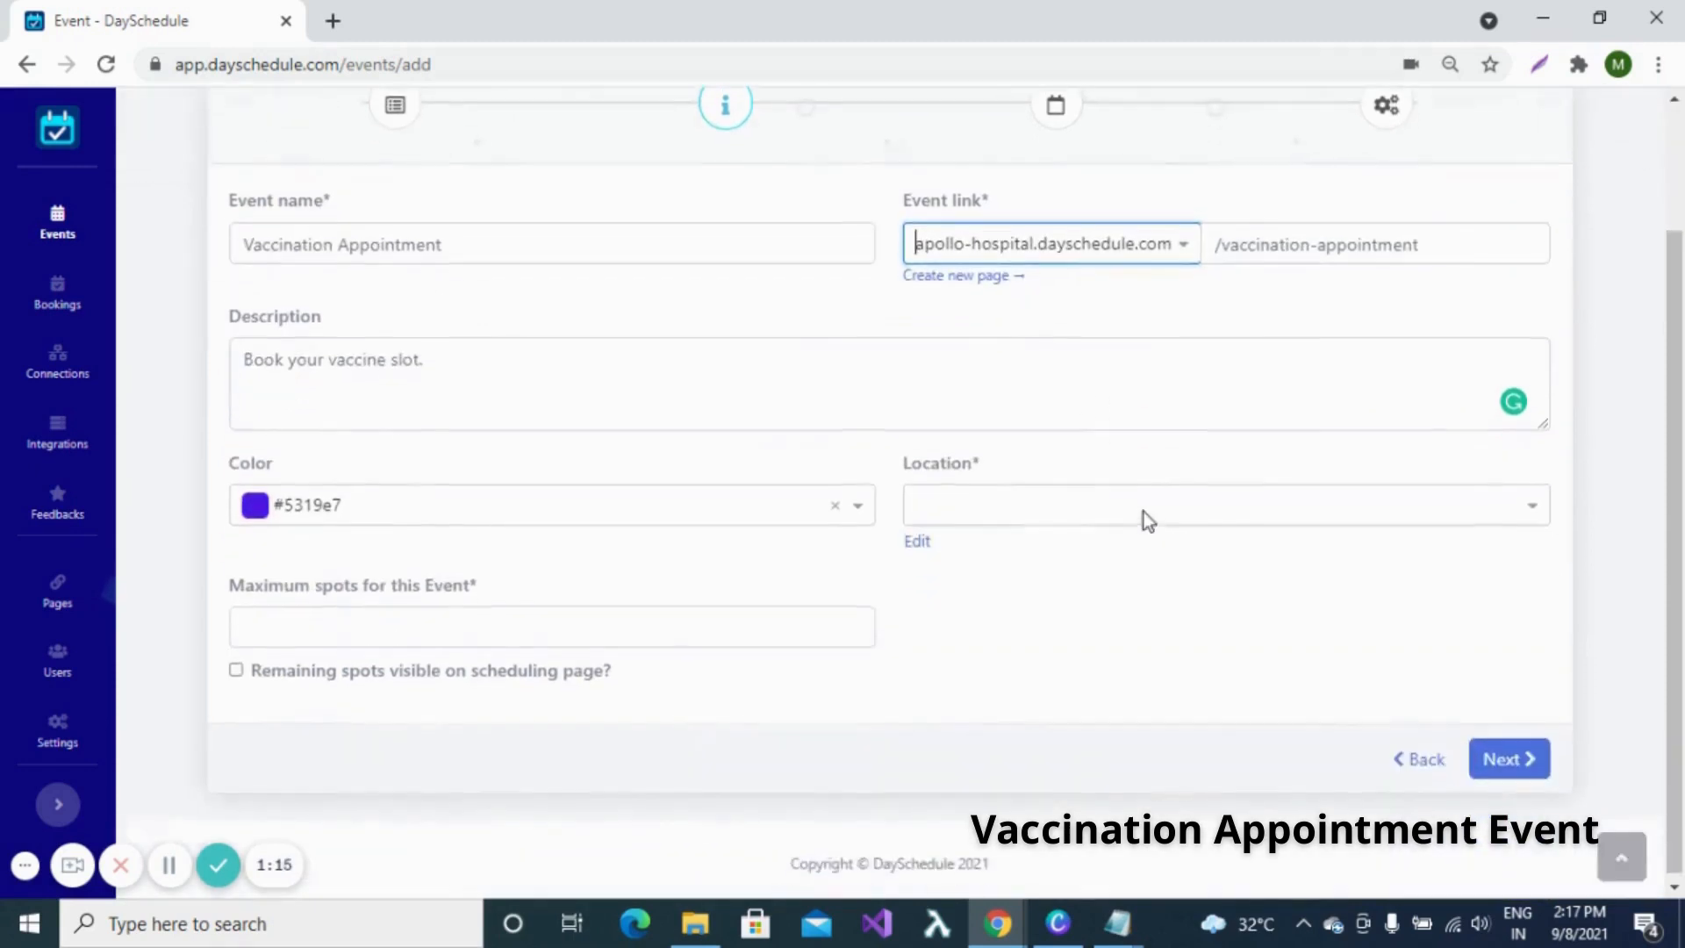
click(863, 515)
click(386, 551)
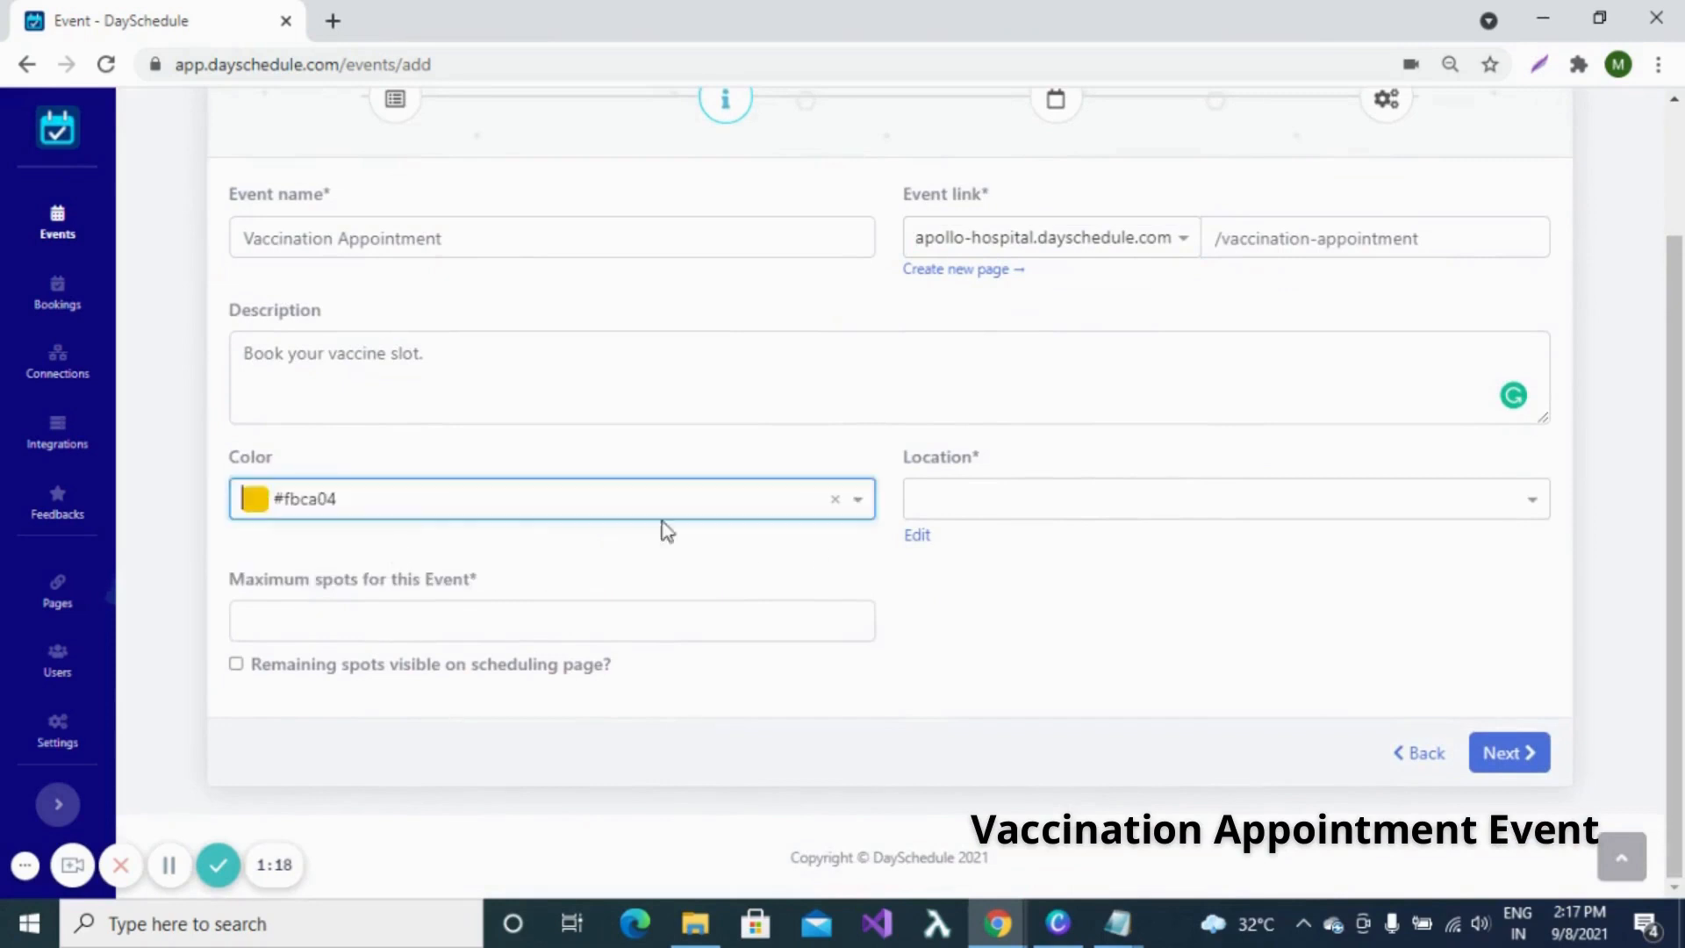
Set the location to In-person Meeting with the details "Apollo Hospital", leaving the additional information empty.
click(1532, 509)
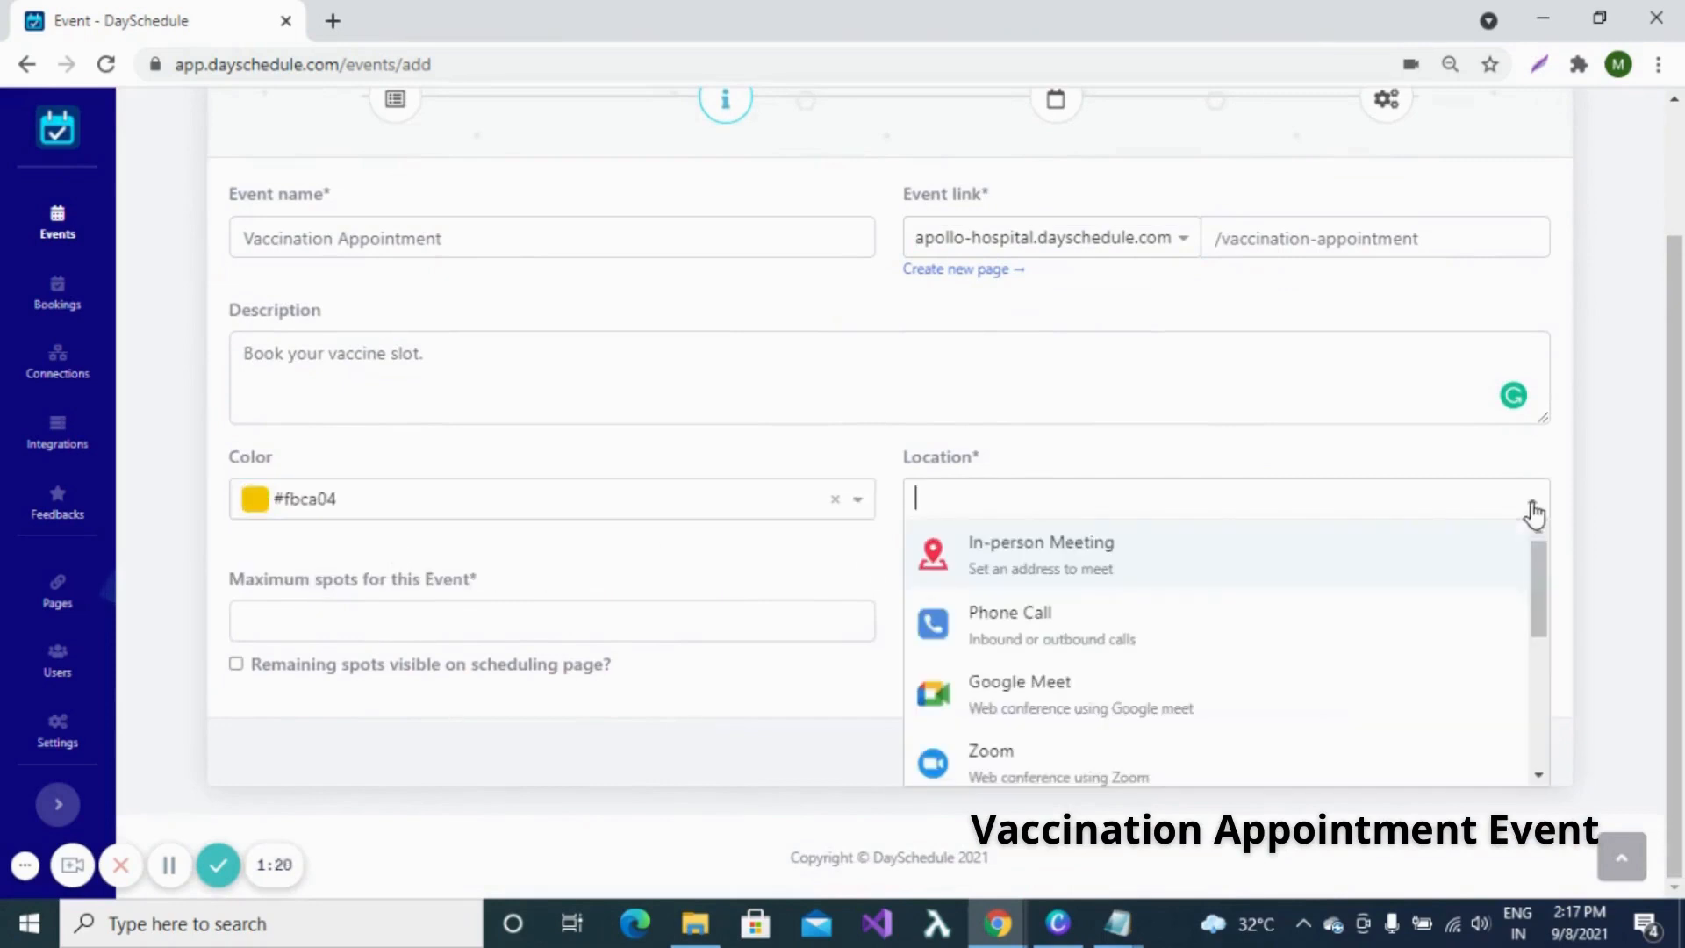
click(1083, 556)
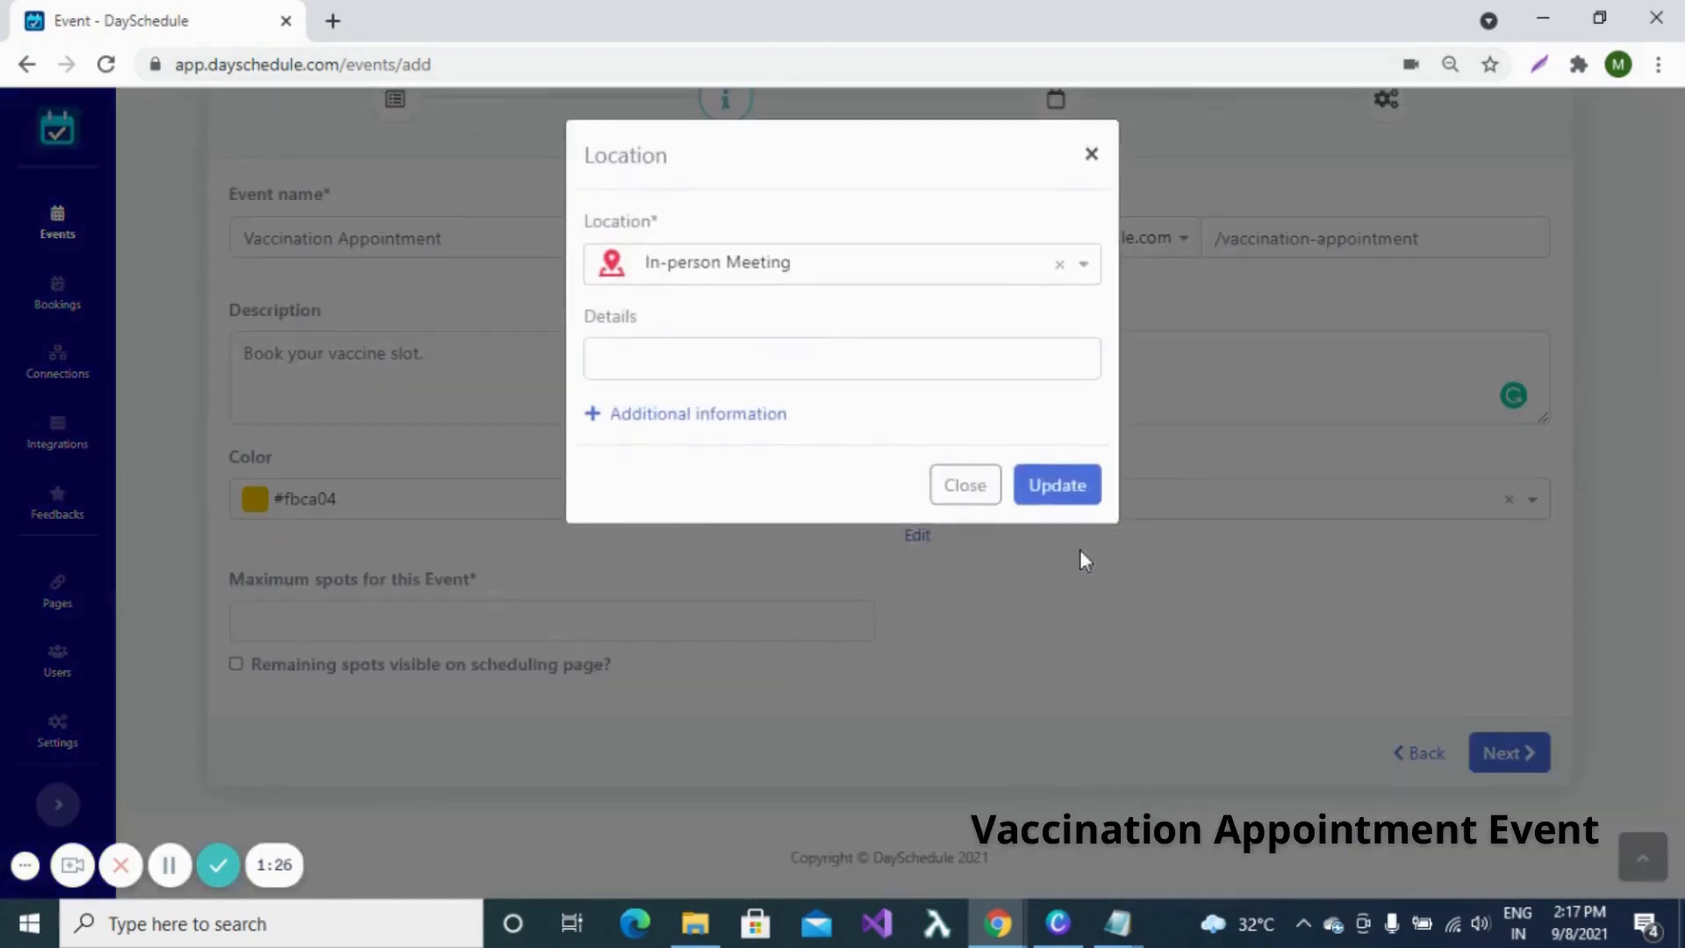
click(710, 357)
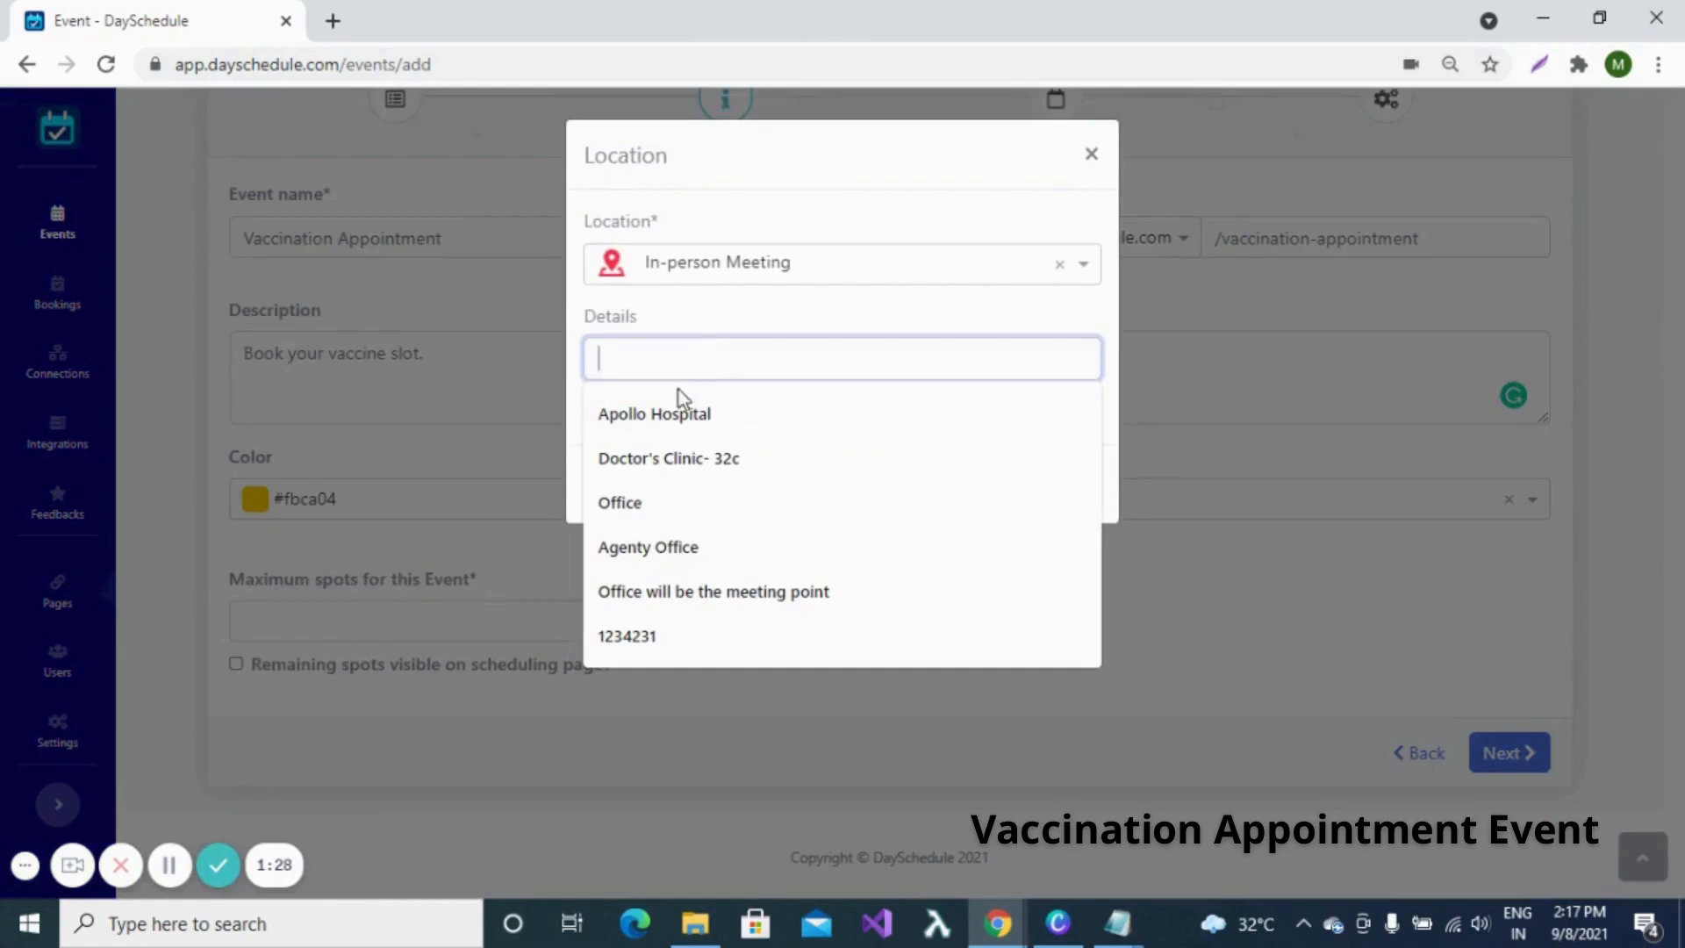
click(673, 416)
click(673, 416)
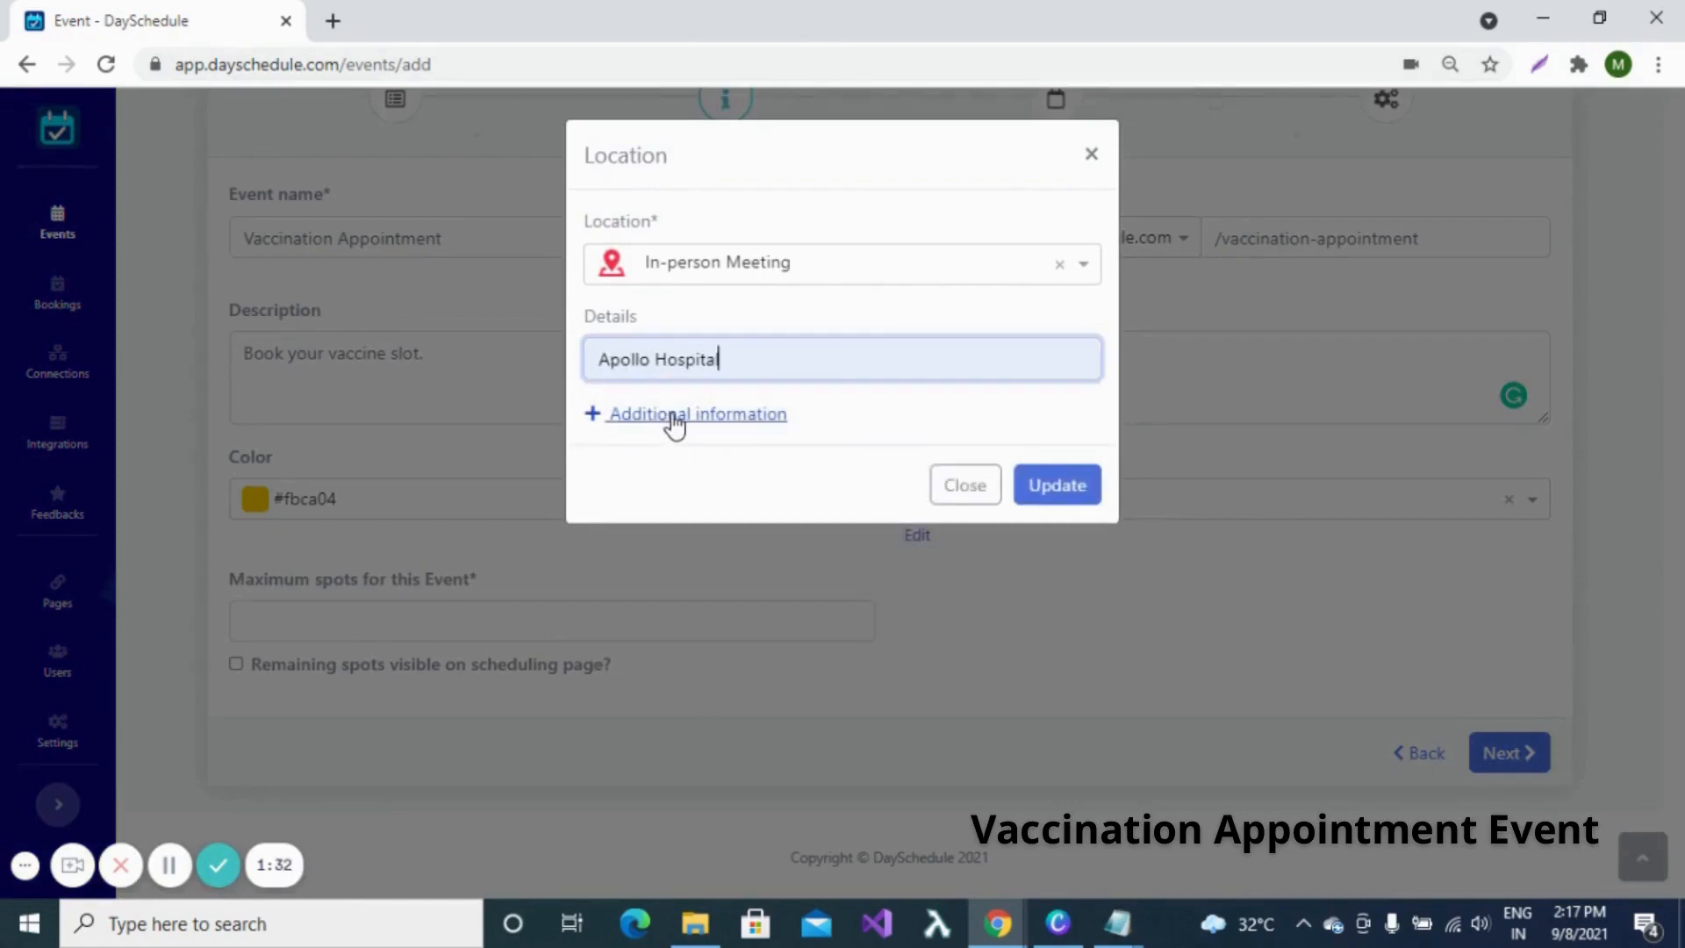
click(673, 420)
click(730, 457)
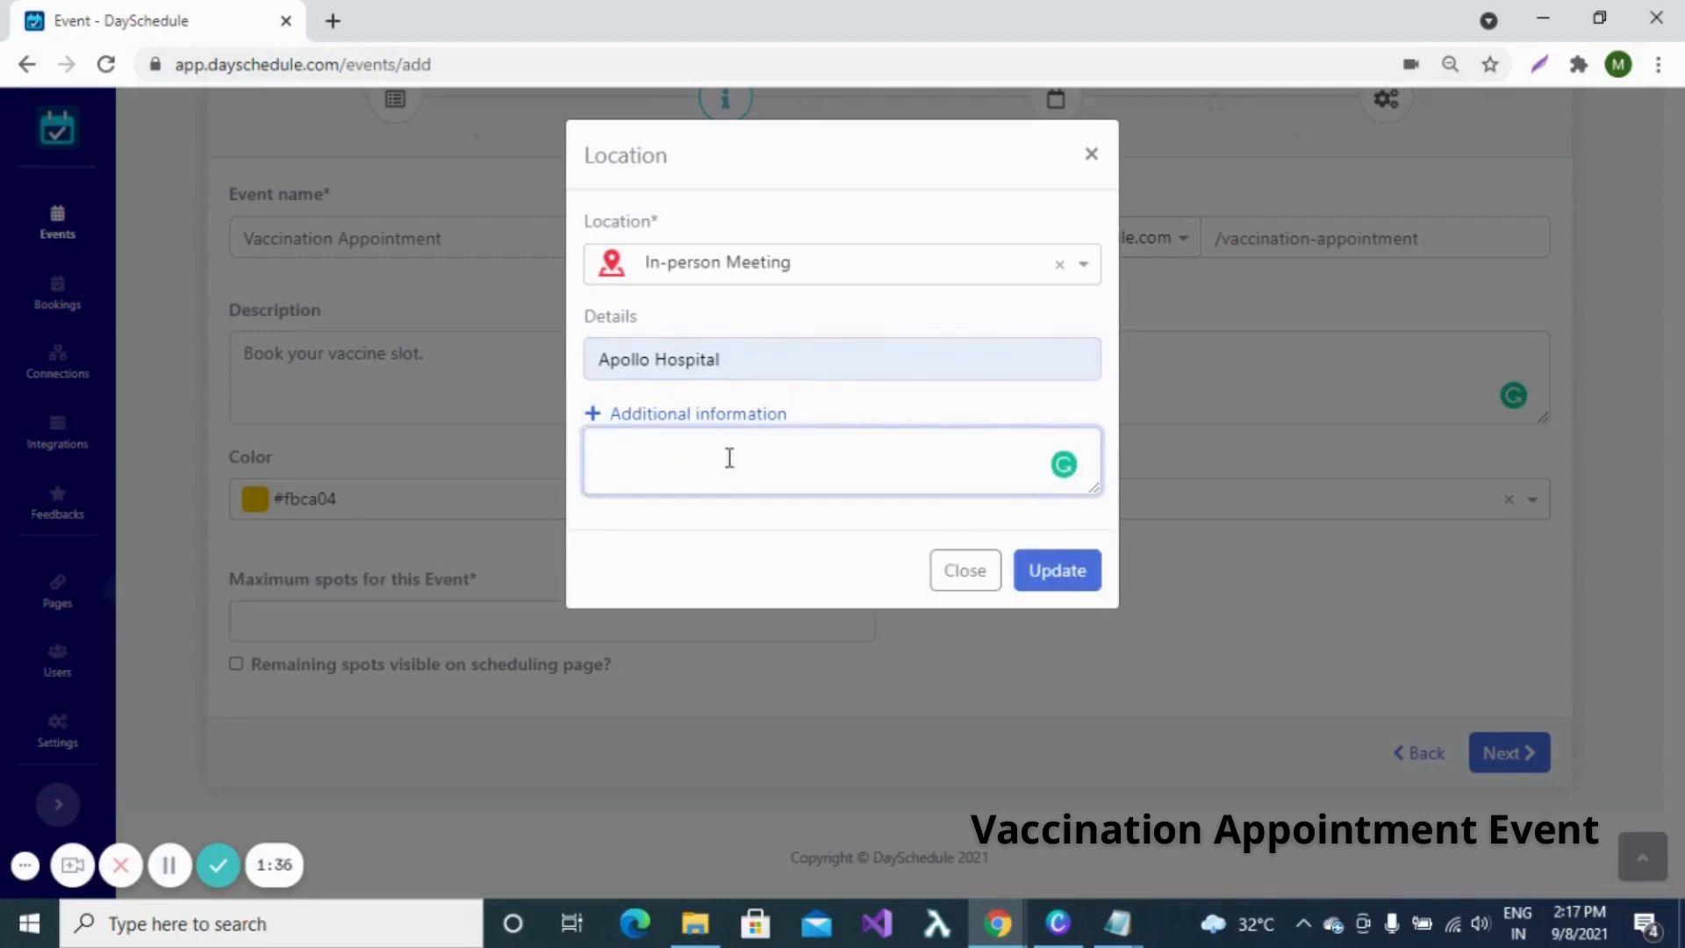
click(1061, 572)
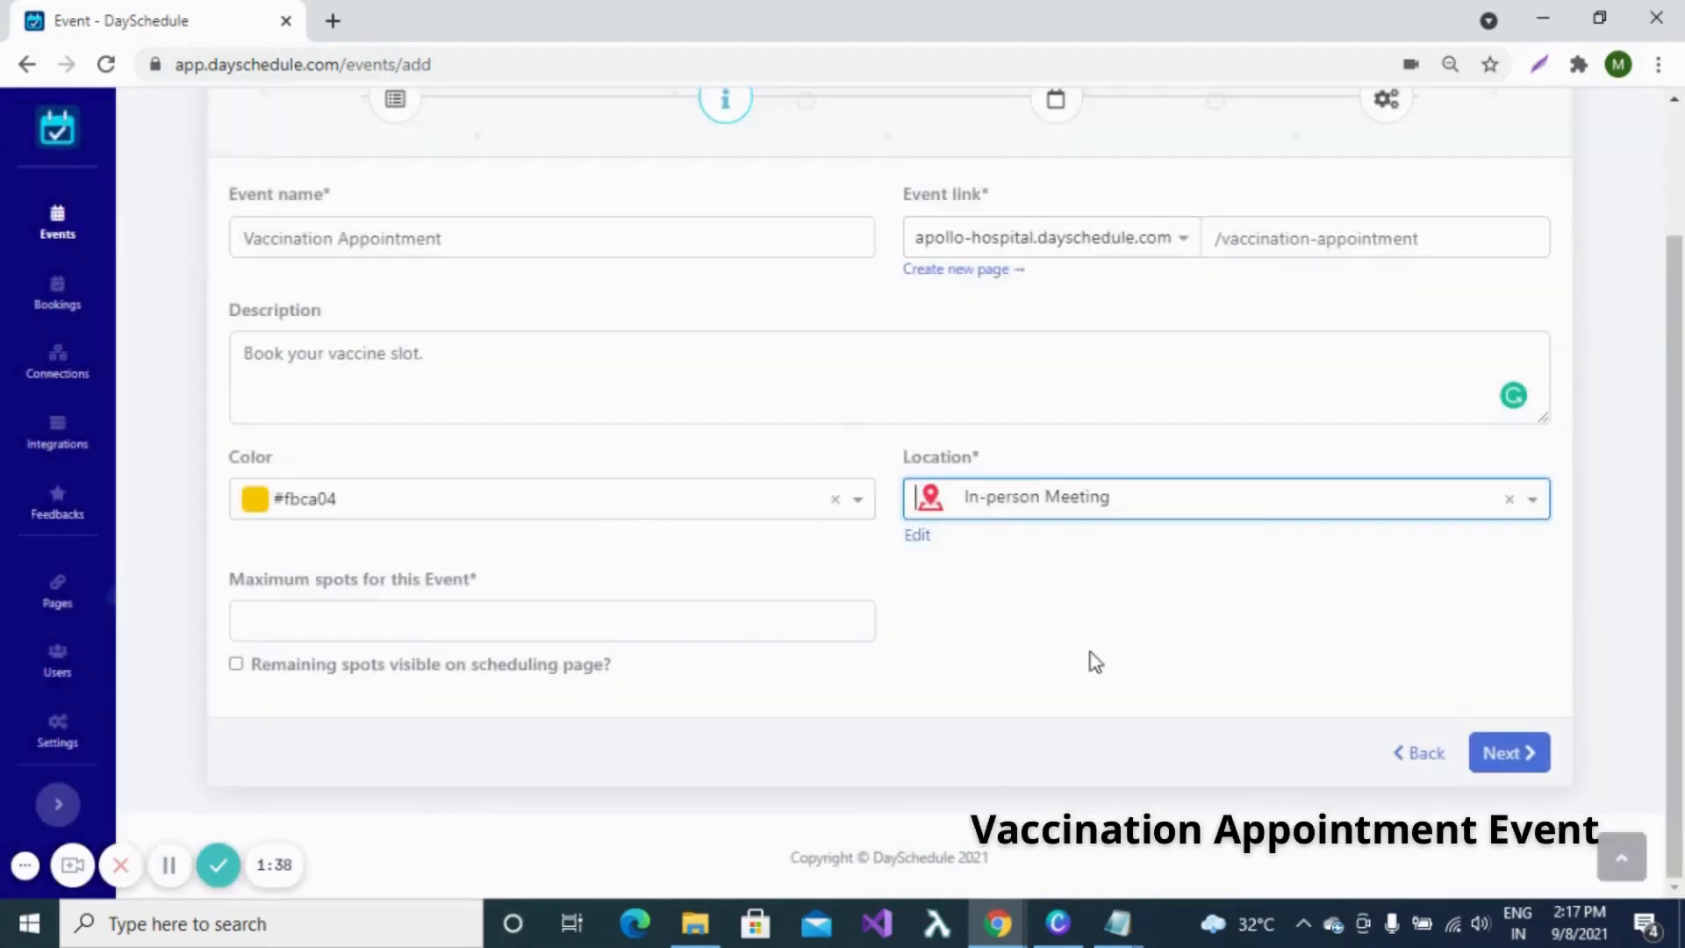
Set the maximum spots to 60, make remaining spots visible on the scheduling page, and continue to the scheduling settings.
click(474, 617)
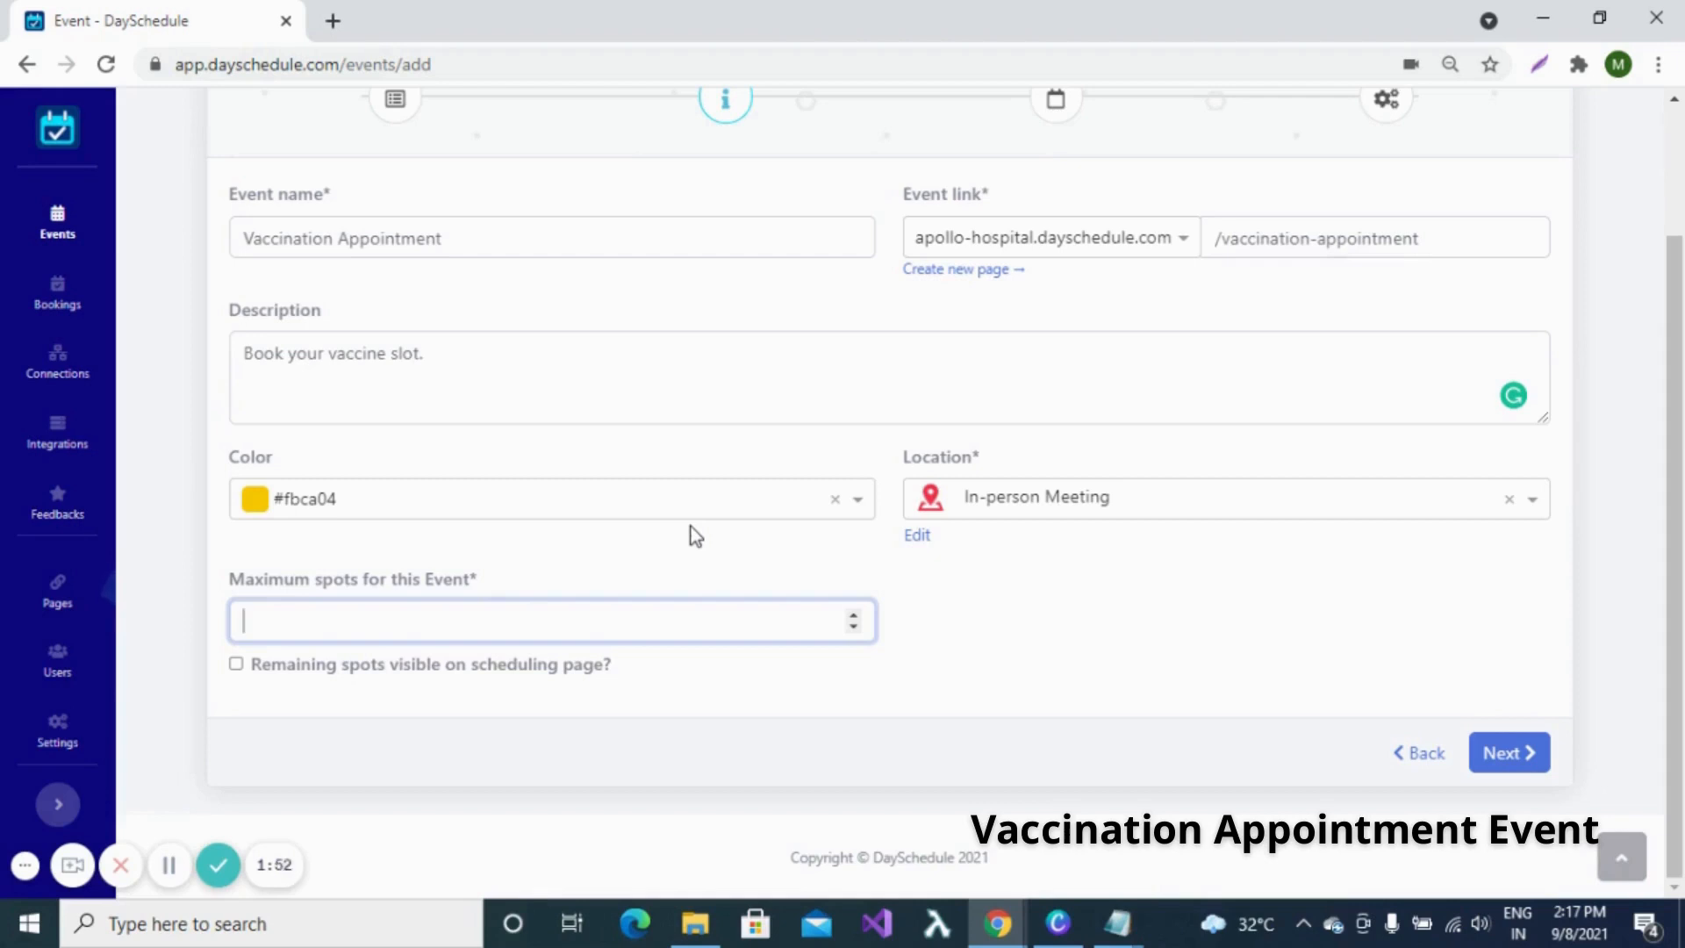
text(60)
click(236, 665)
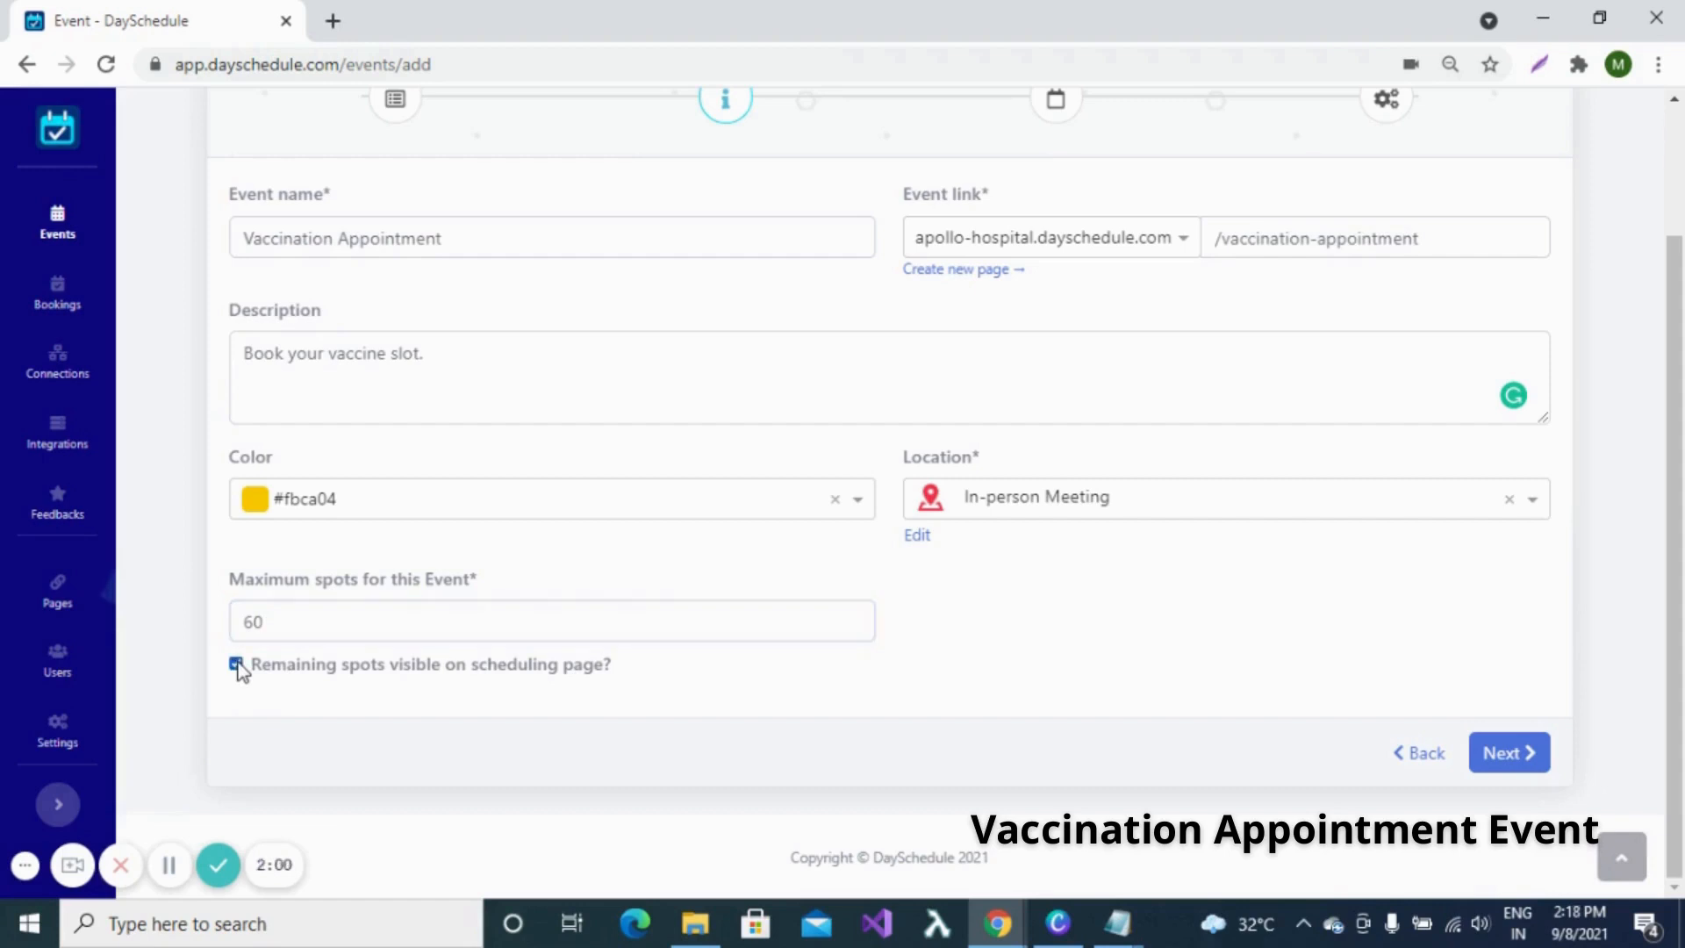
click(1509, 752)
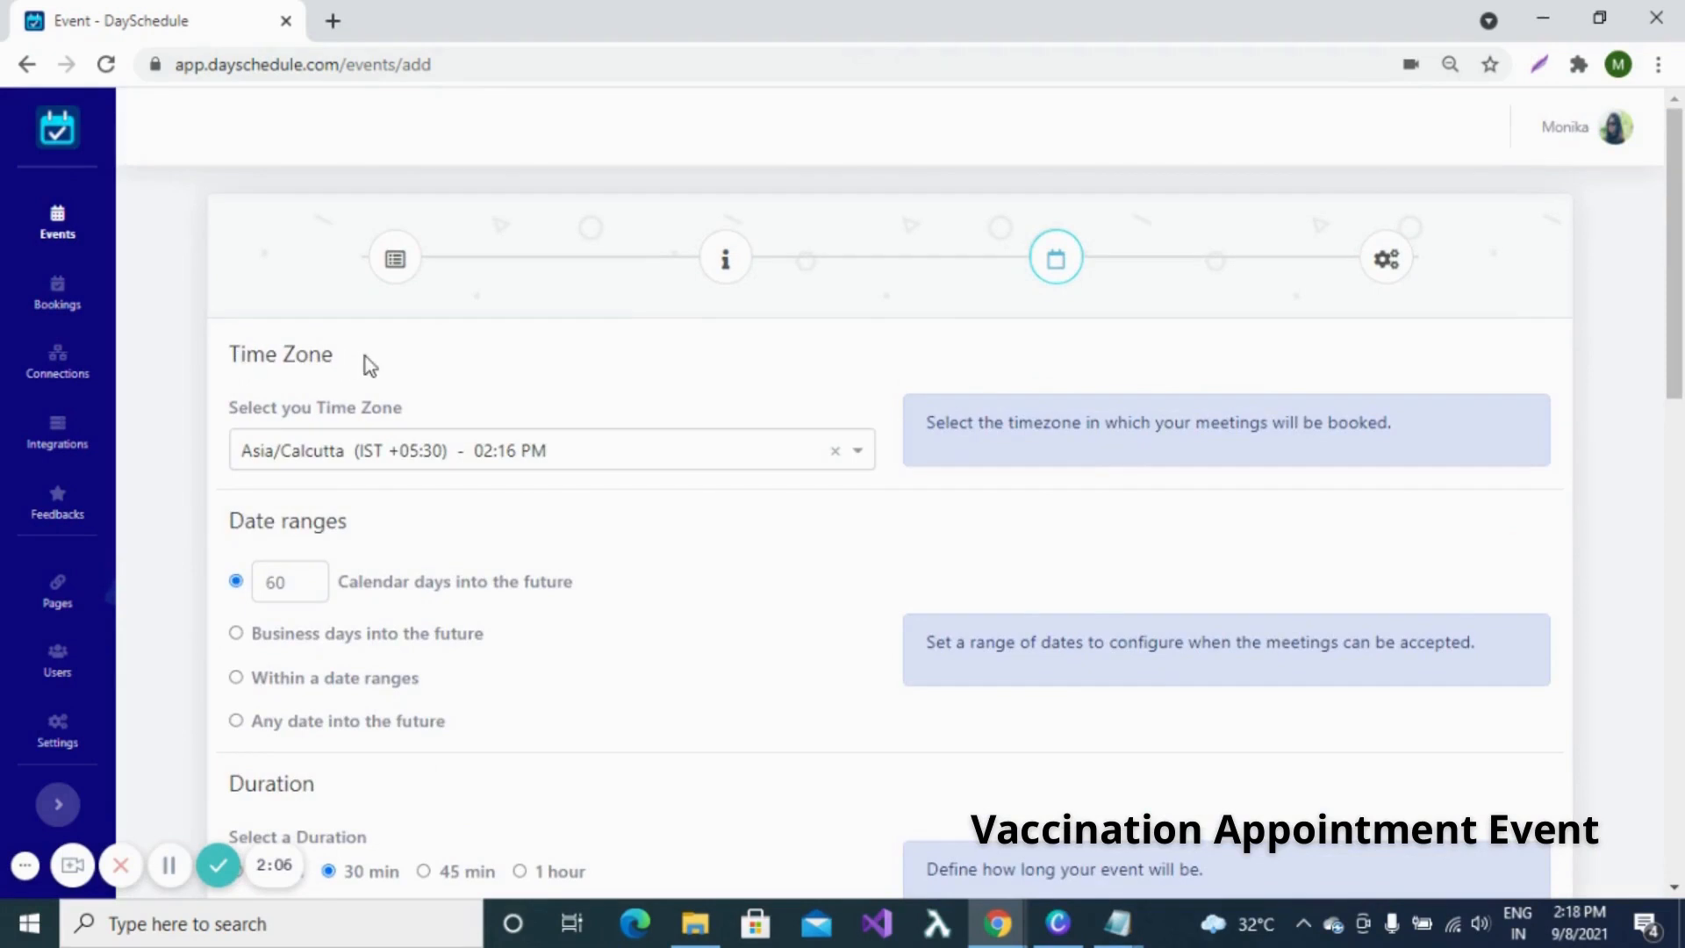
click(860, 454)
scroll(512, 549, down, 7)
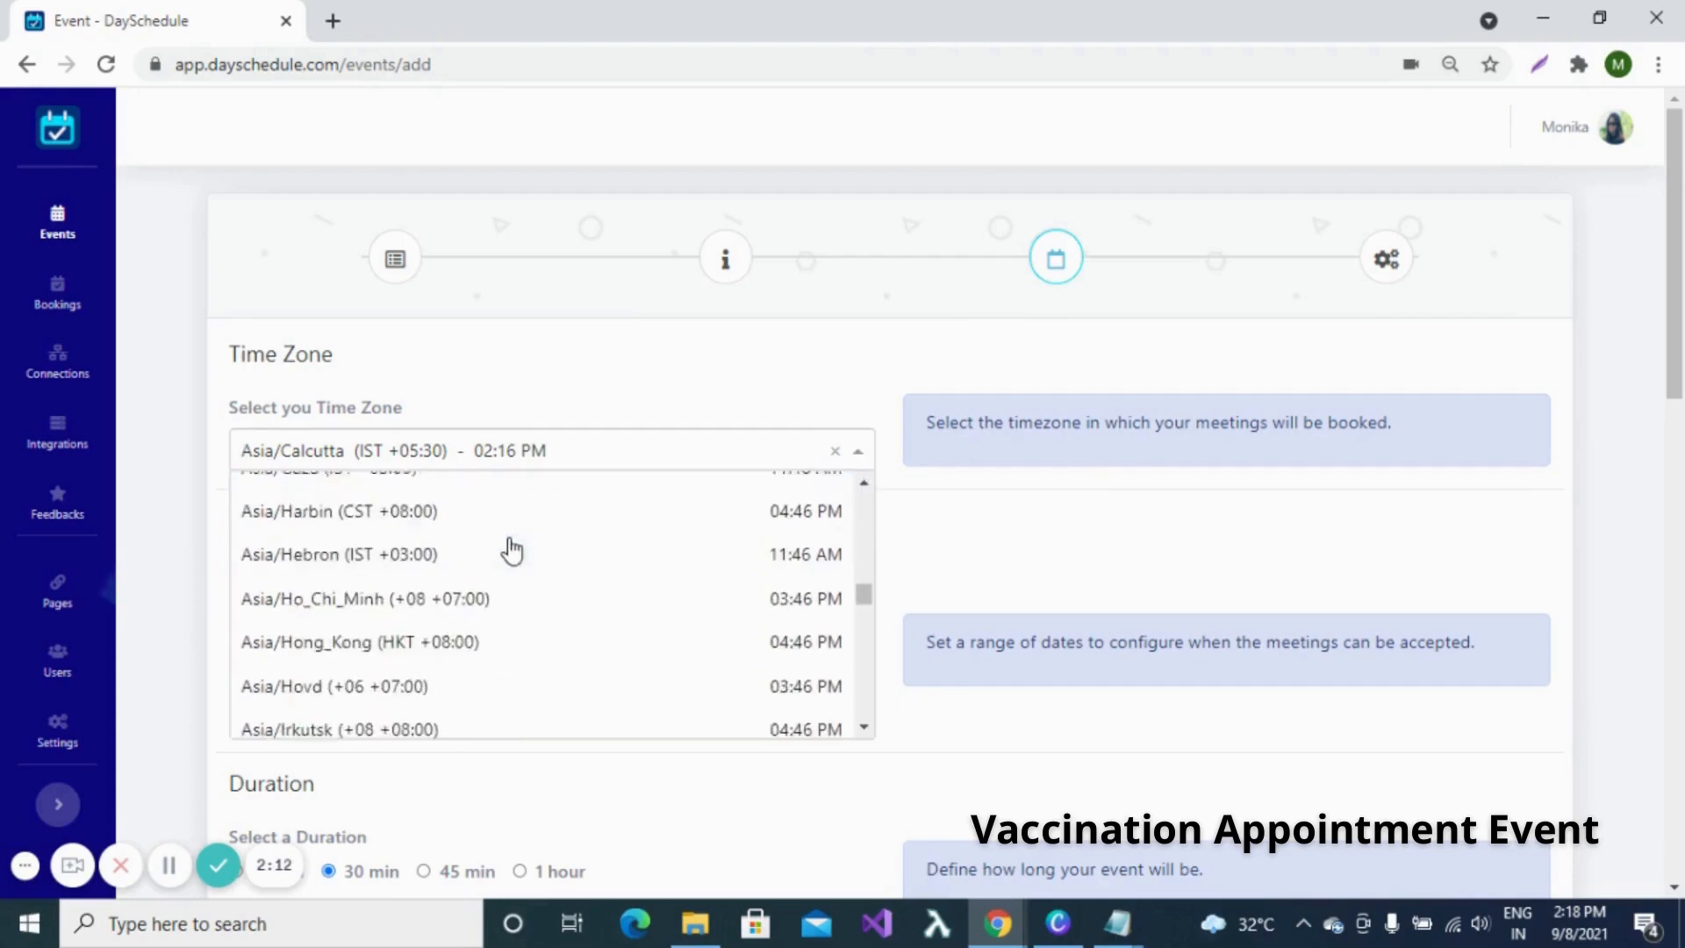
click(940, 507)
Limit bookings to the date range 09/09/2021 to 09/30/2021 and set the event duration to 1 hour.
scroll(715, 571, down, 2)
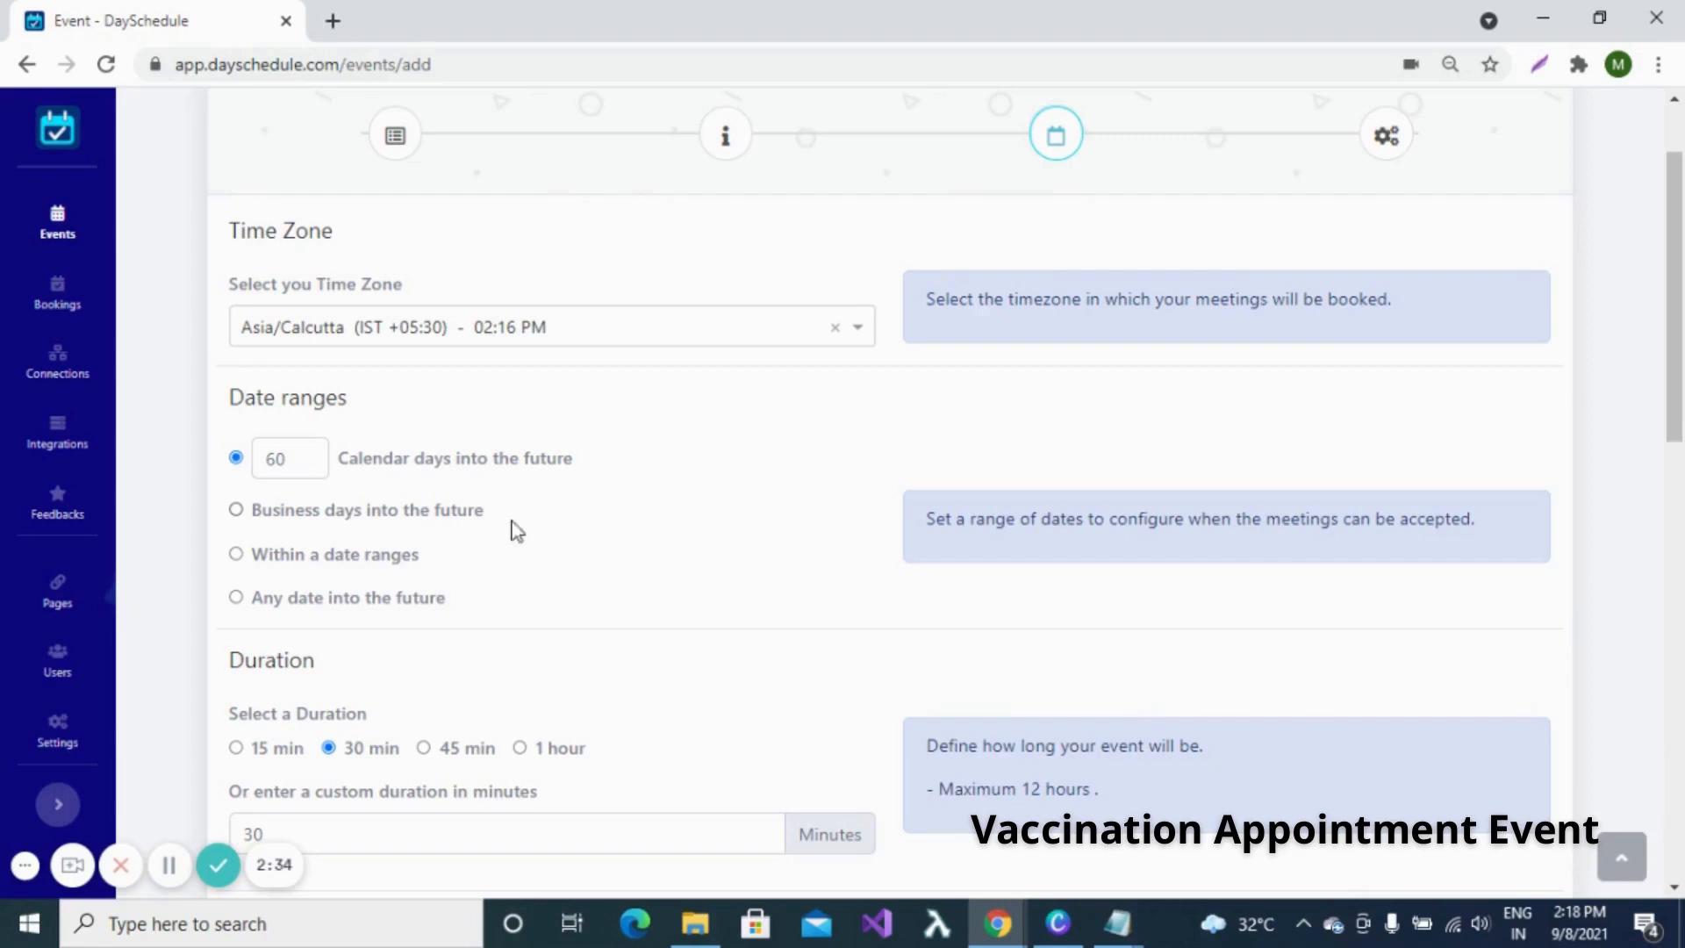
scroll(515, 526, down, 1)
click(236, 432)
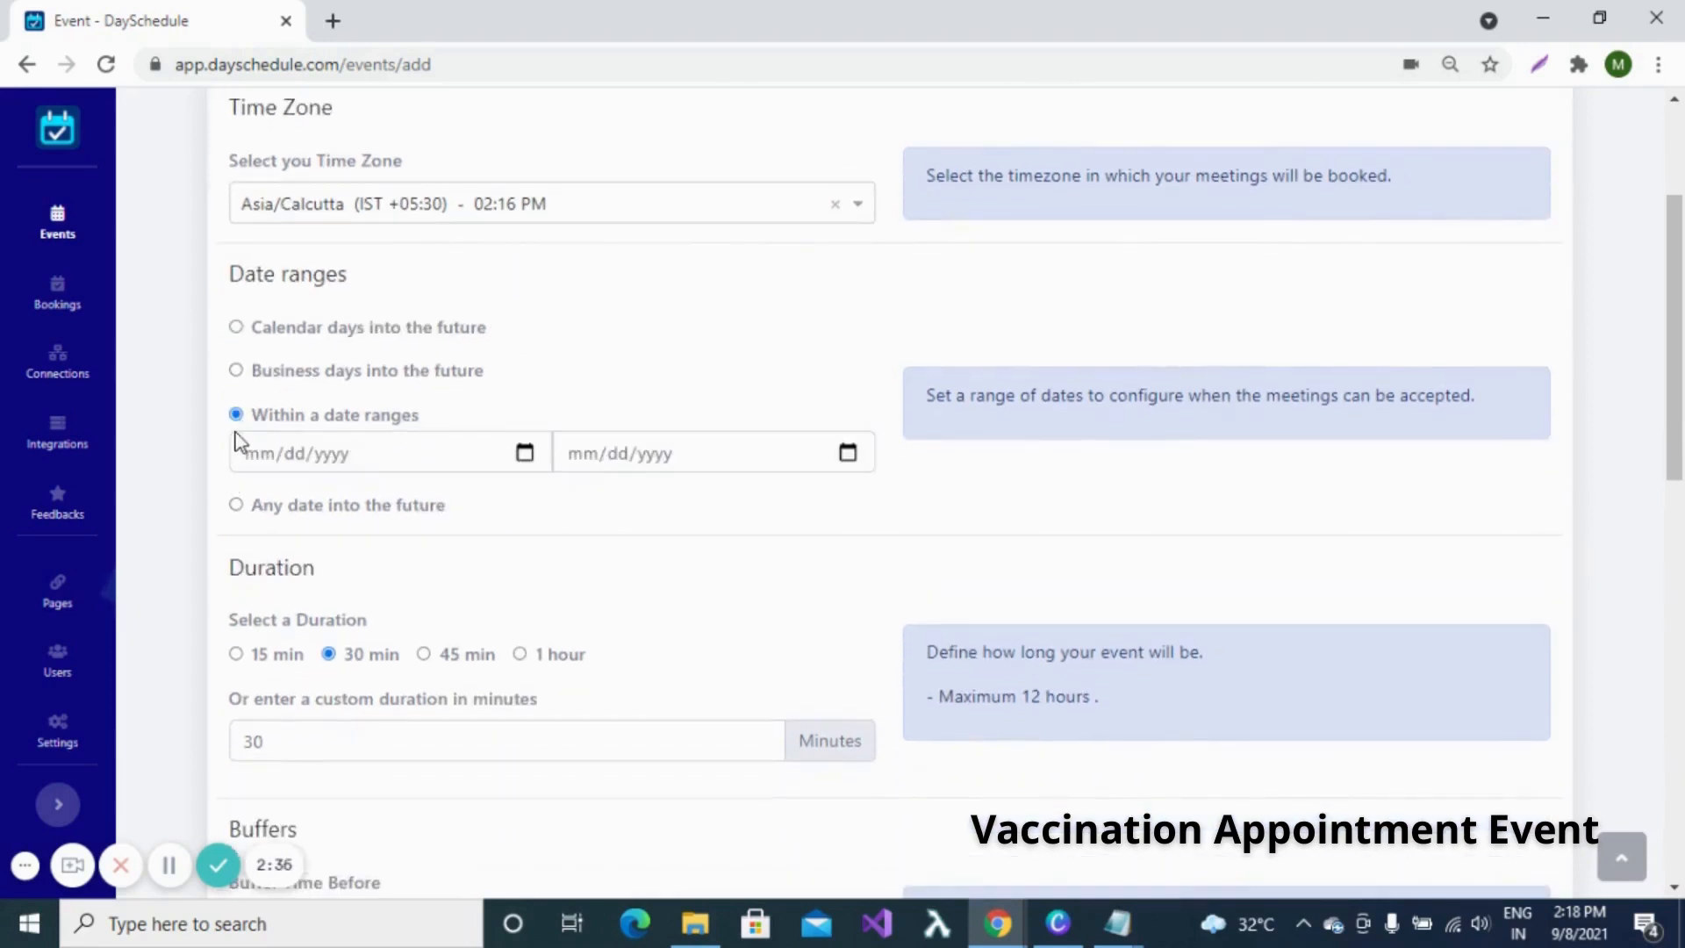
click(524, 453)
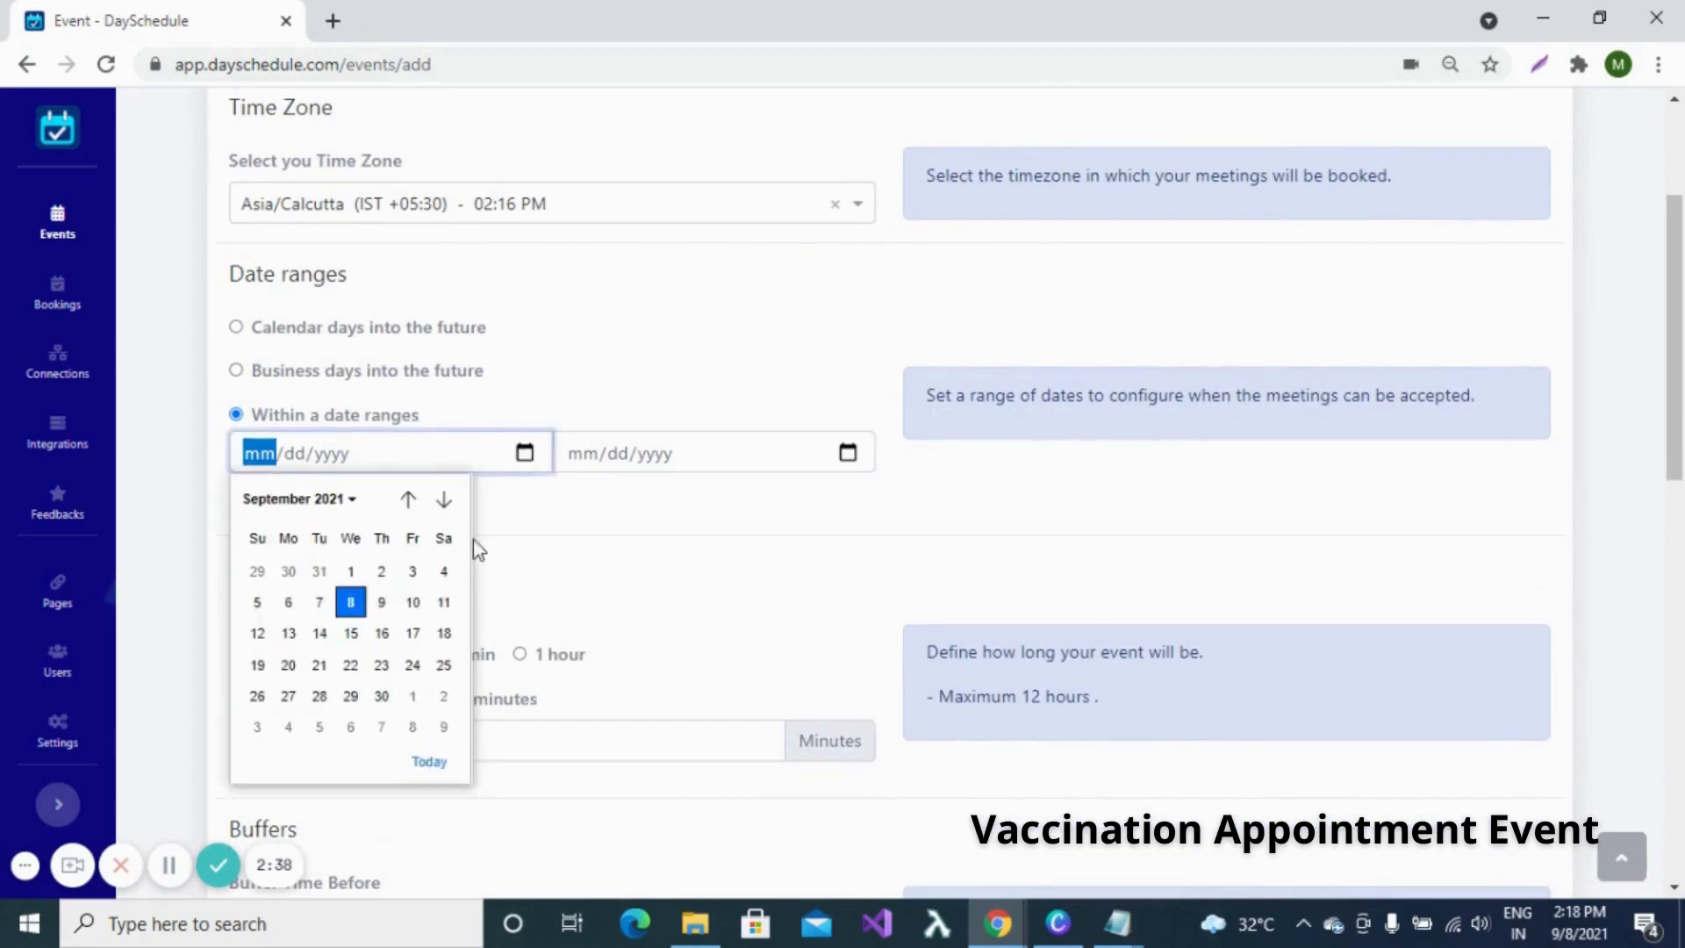
click(382, 603)
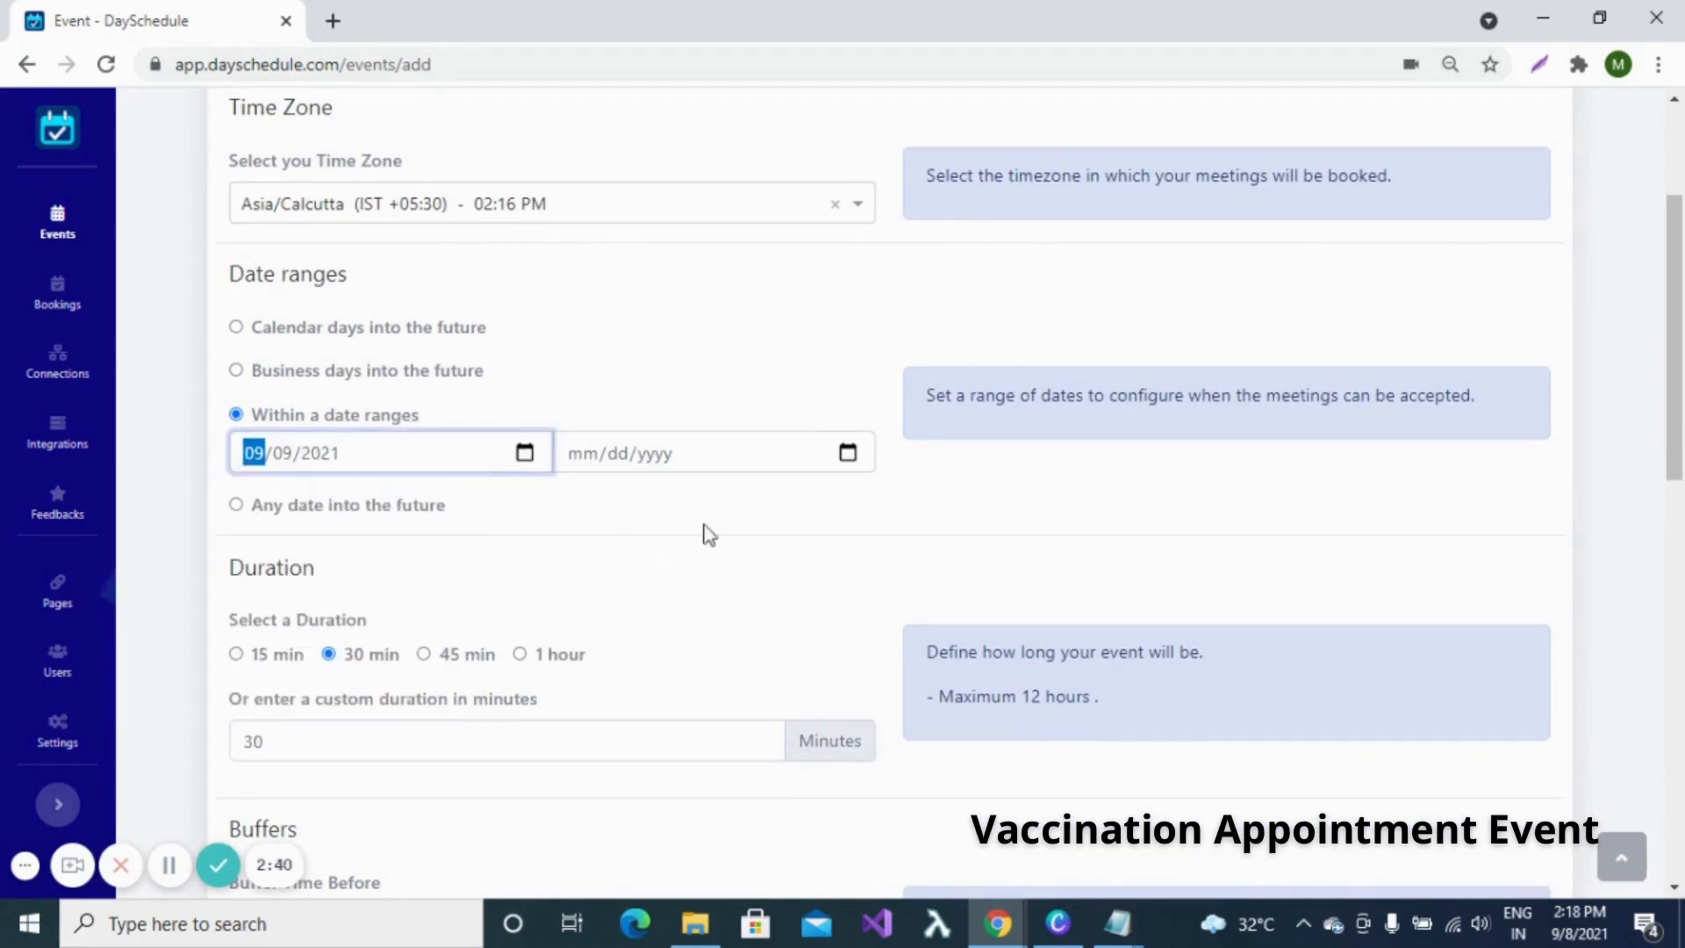
click(847, 453)
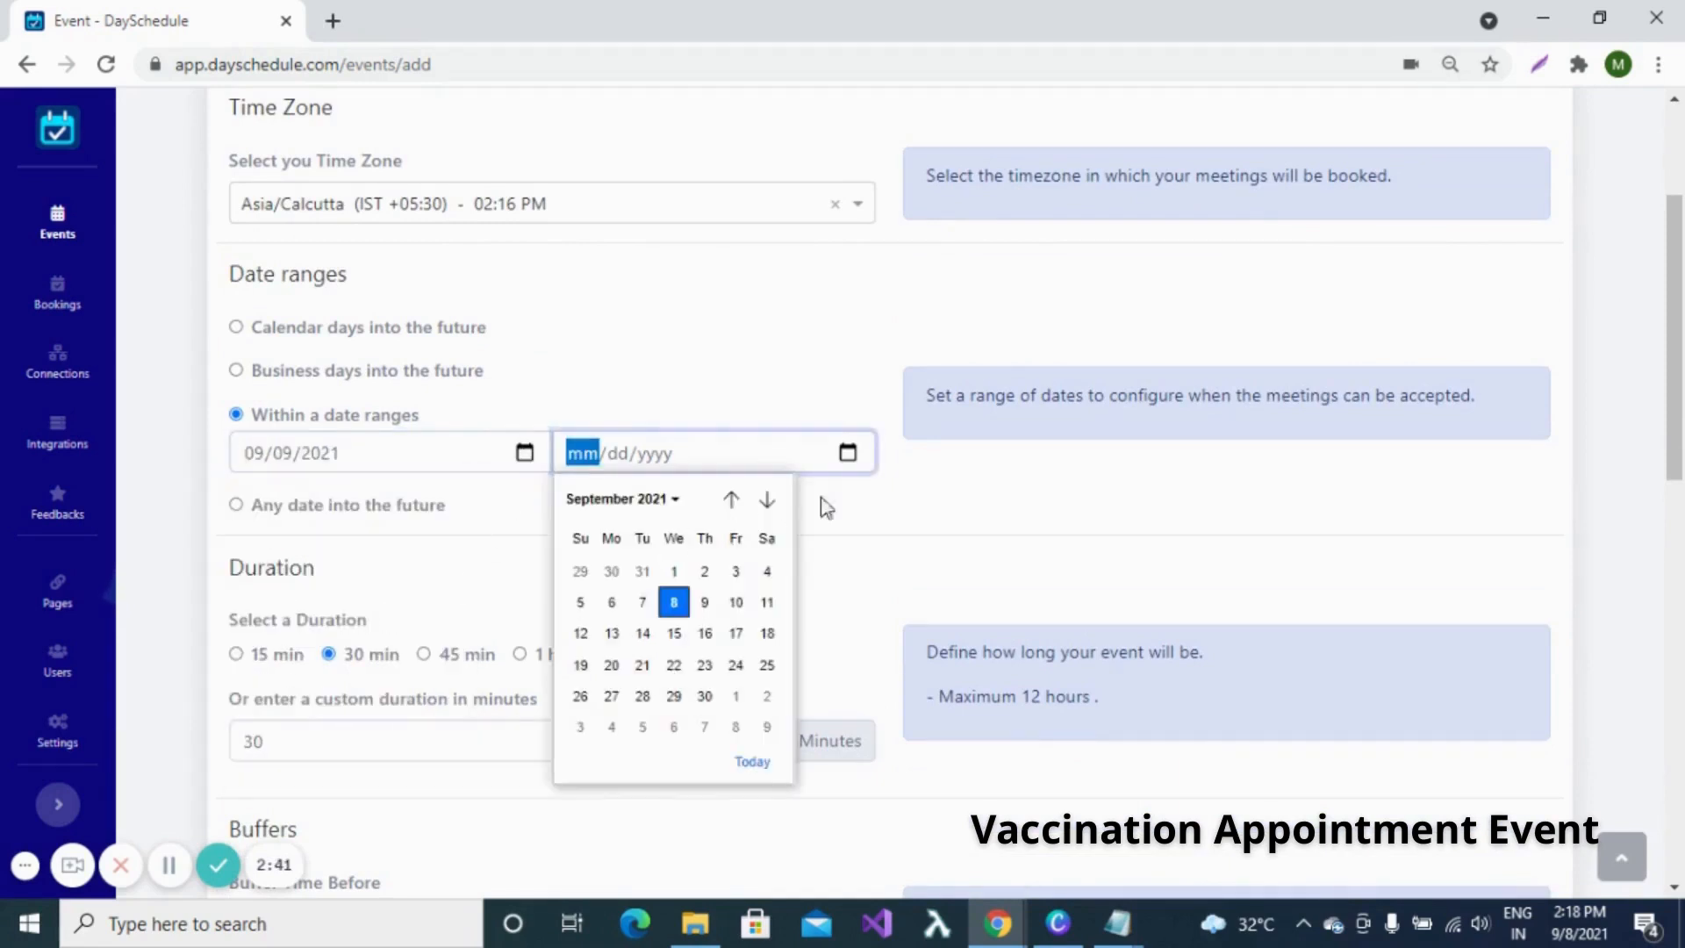
click(704, 696)
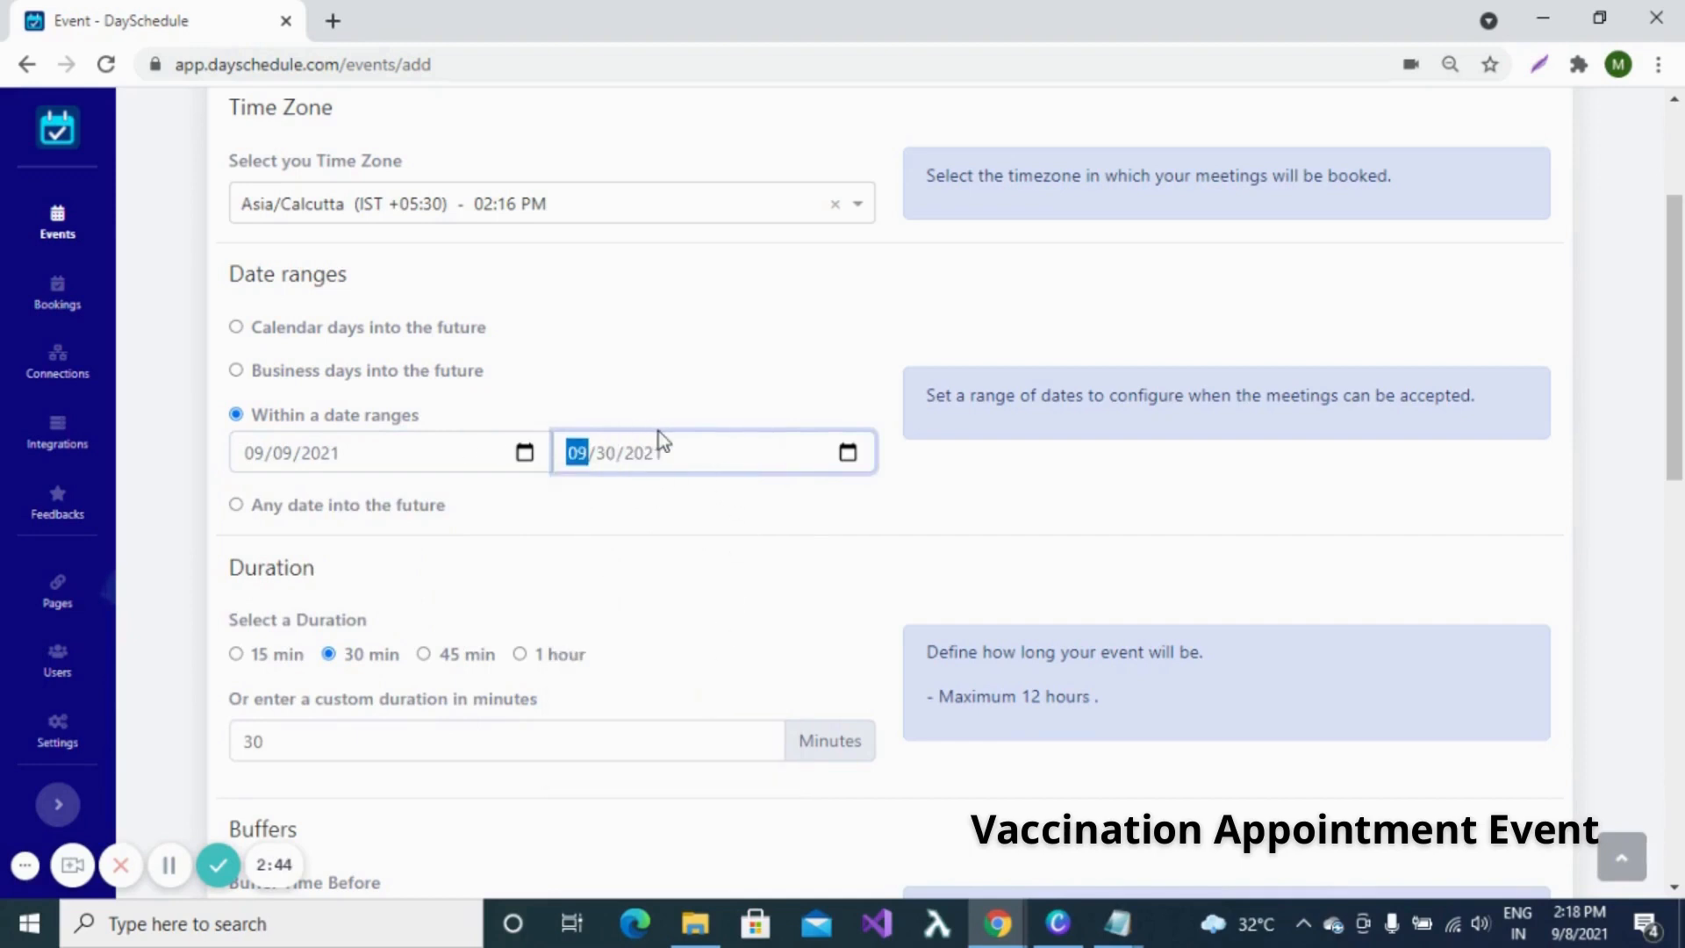
scroll(688, 519, down, 3)
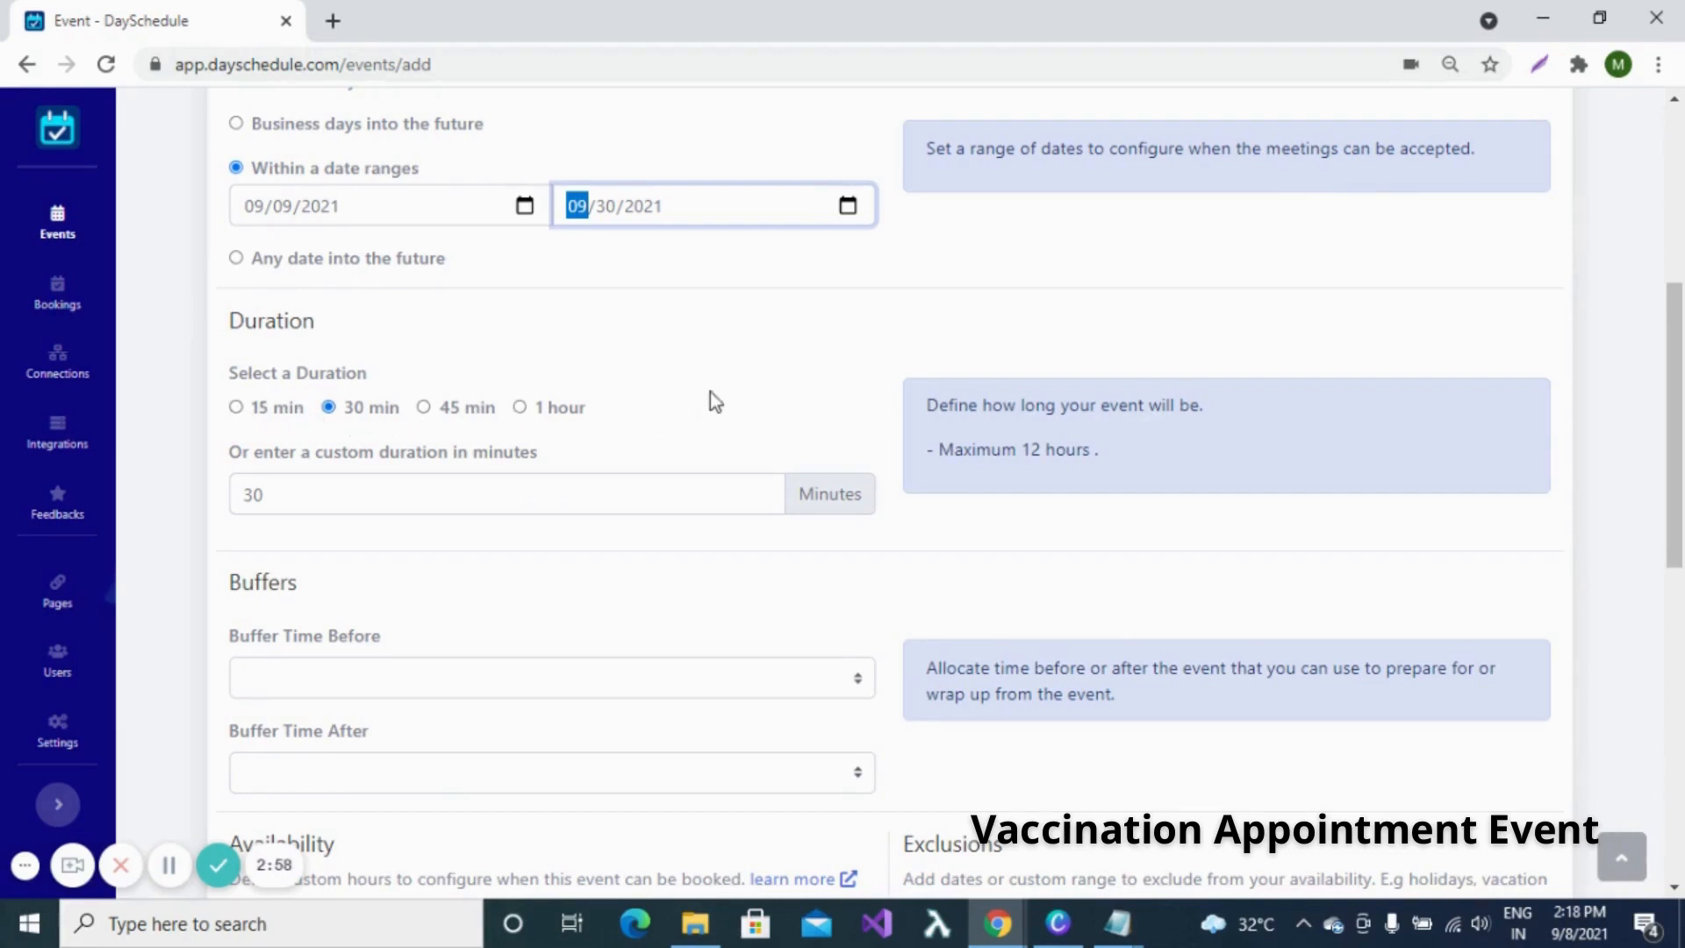
click(527, 407)
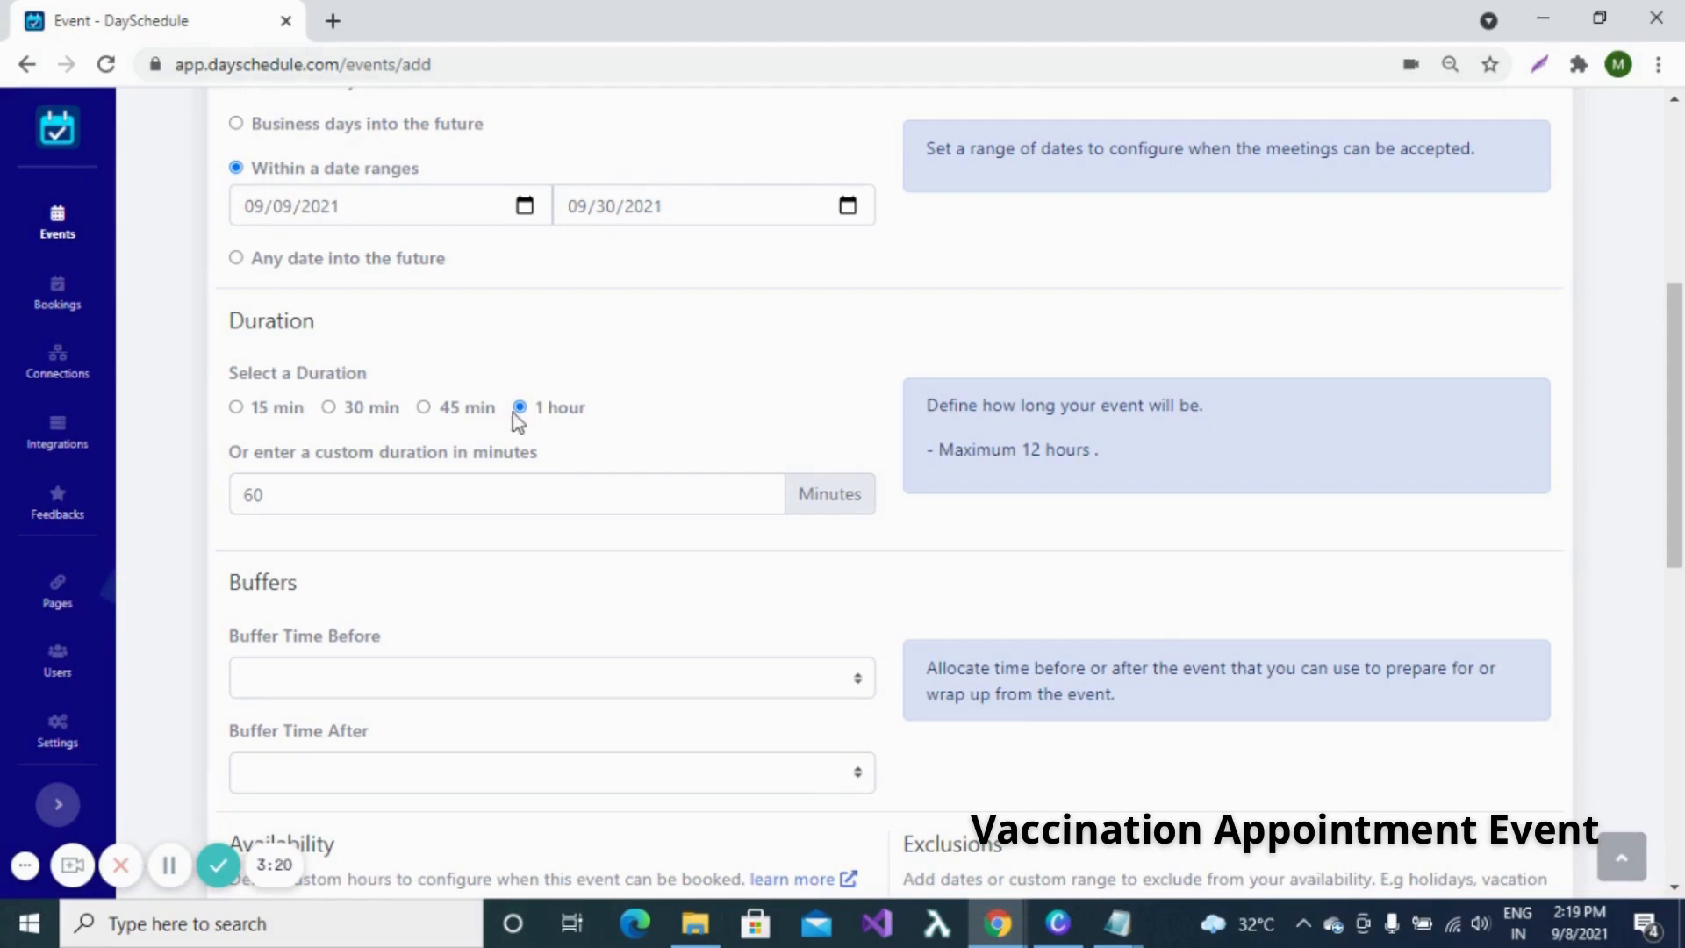
Make Friday unavailable in the event's weekly availability.
scroll(593, 456, down, 3)
scroll(590, 481, down, 3)
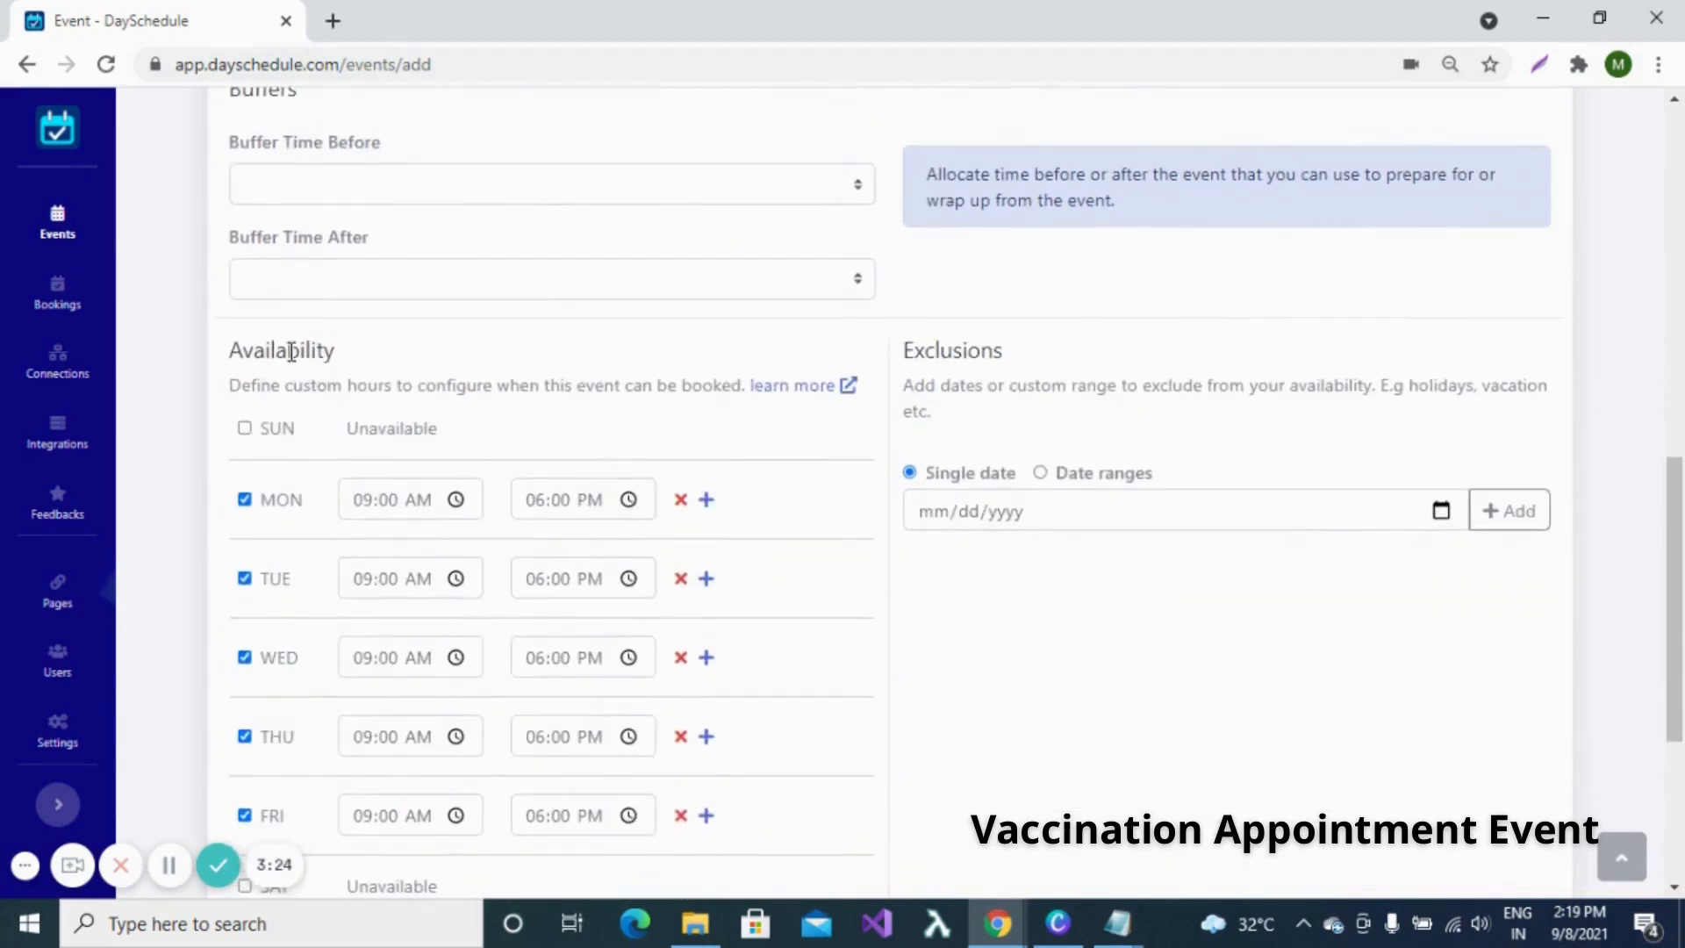
scroll(602, 350, down, 2)
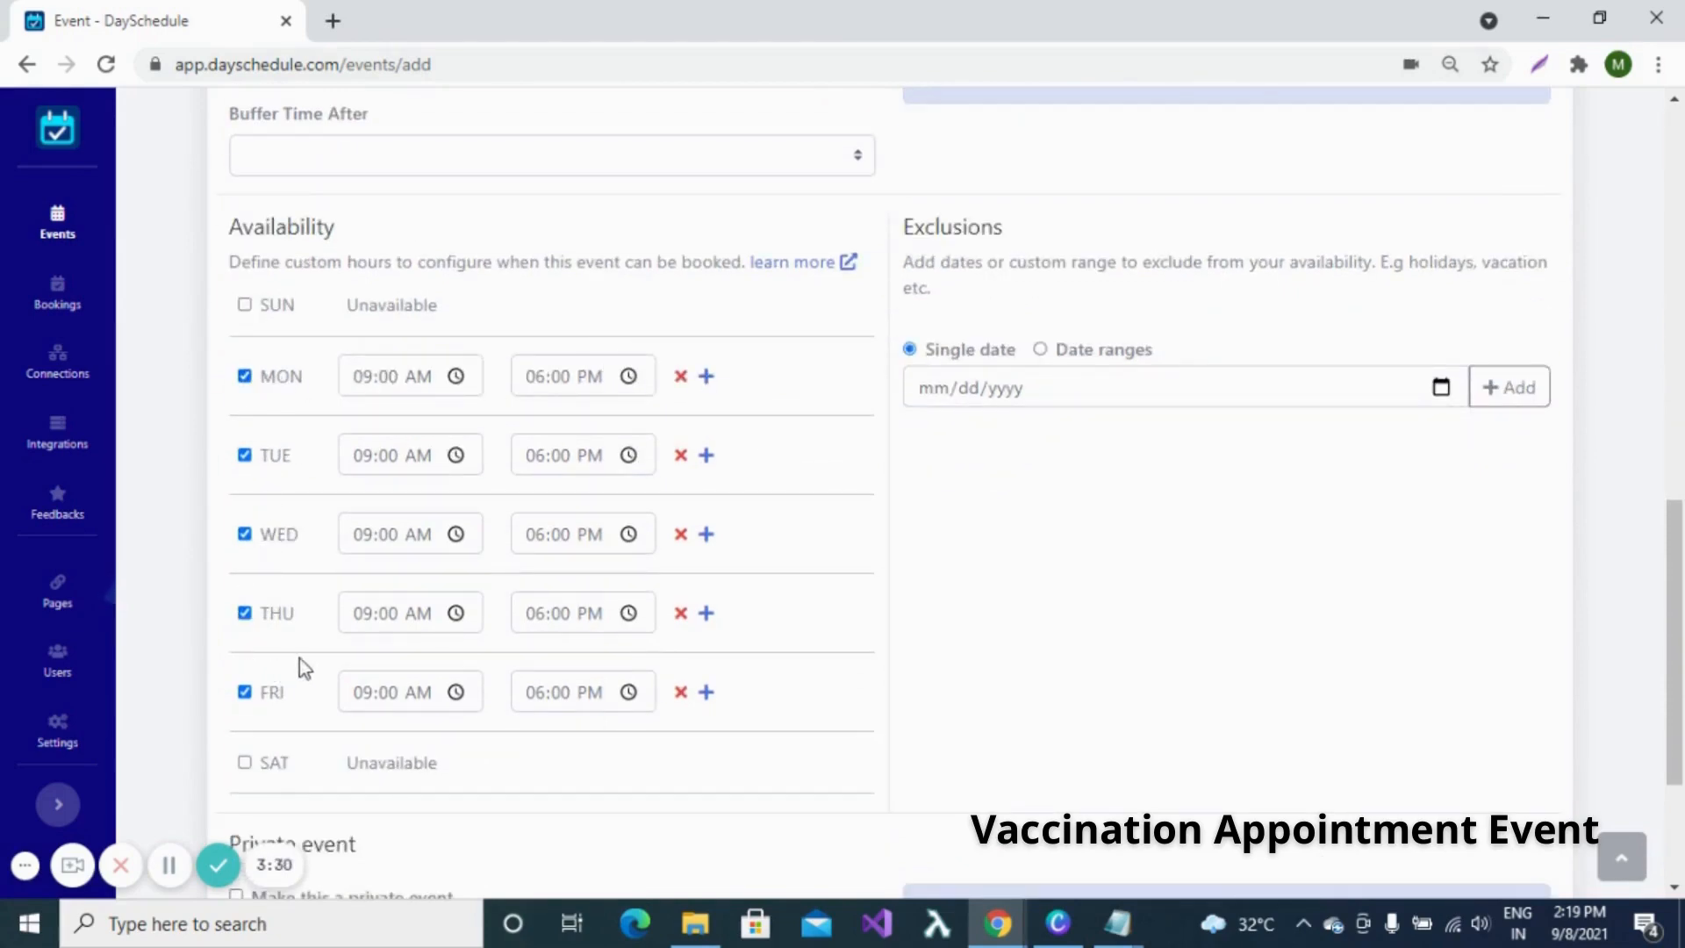
click(245, 693)
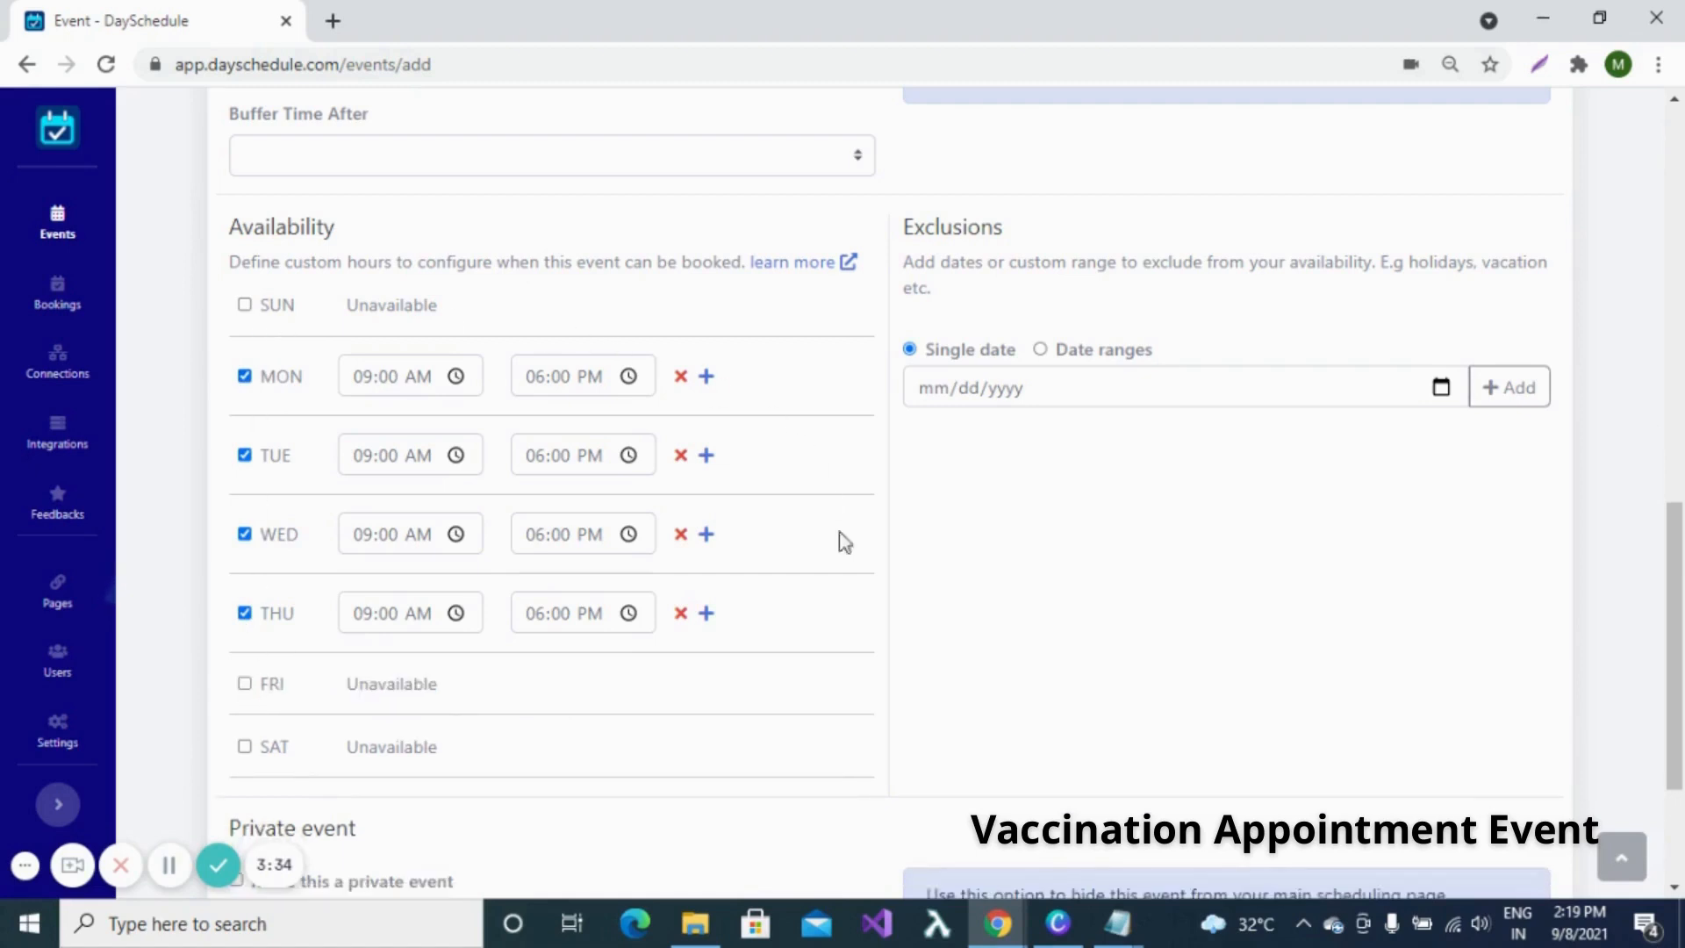
Set Thursday's availability end time to 11:00 PM and continue to the event's additional settings.
click(627, 612)
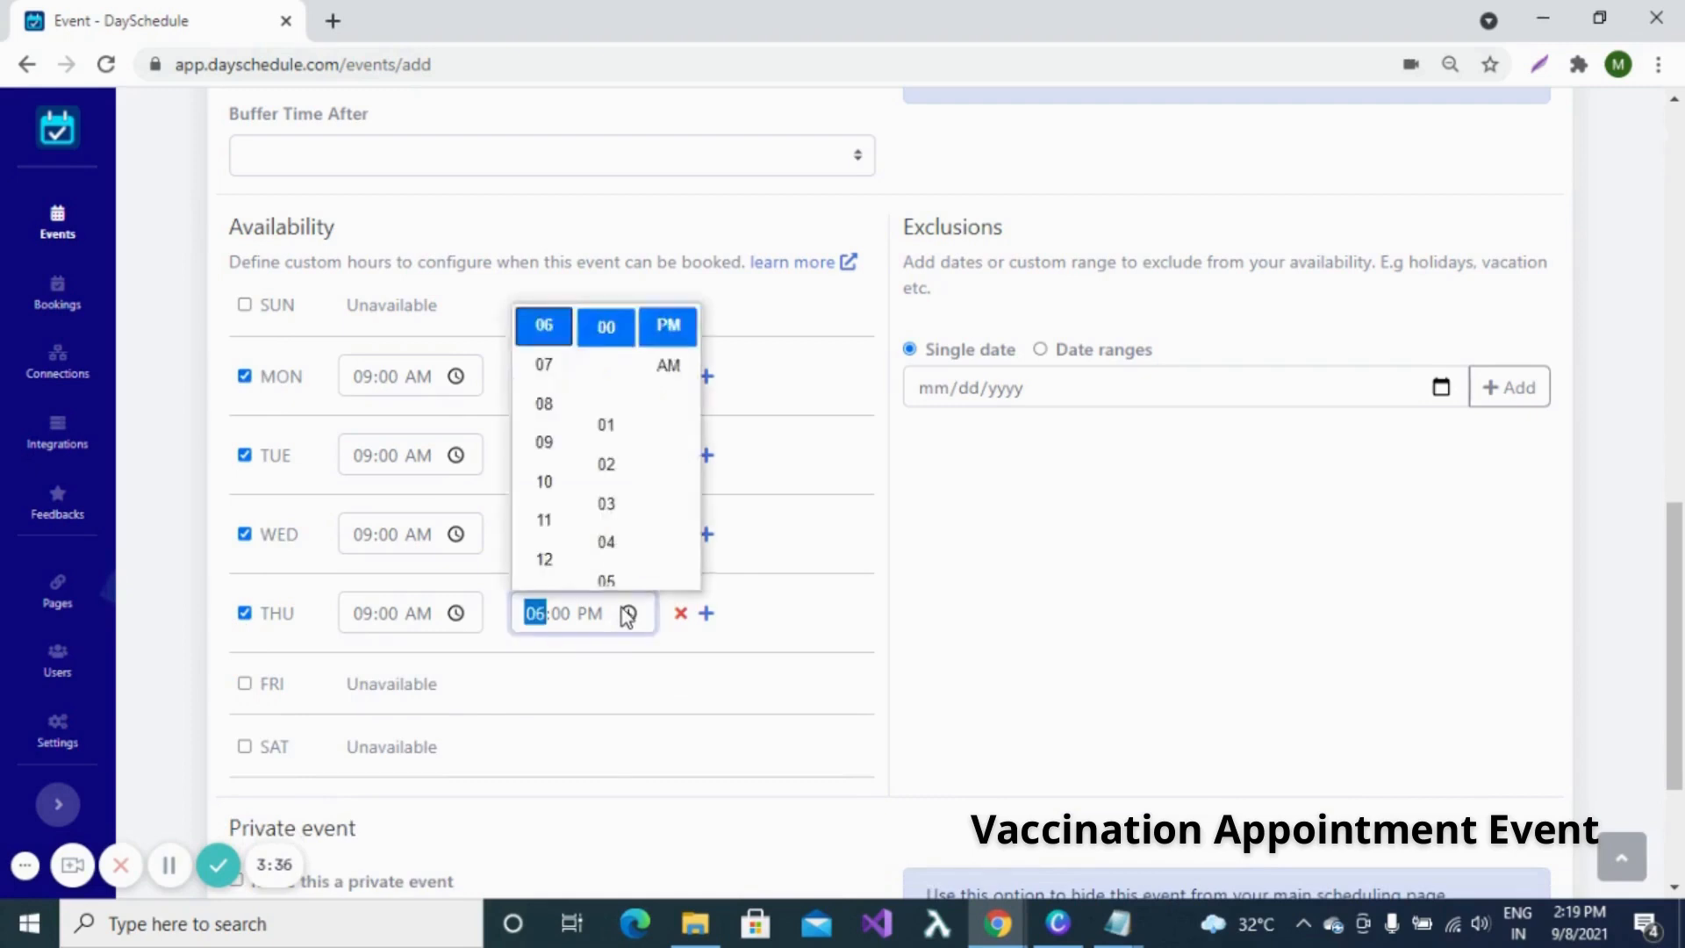
click(544, 517)
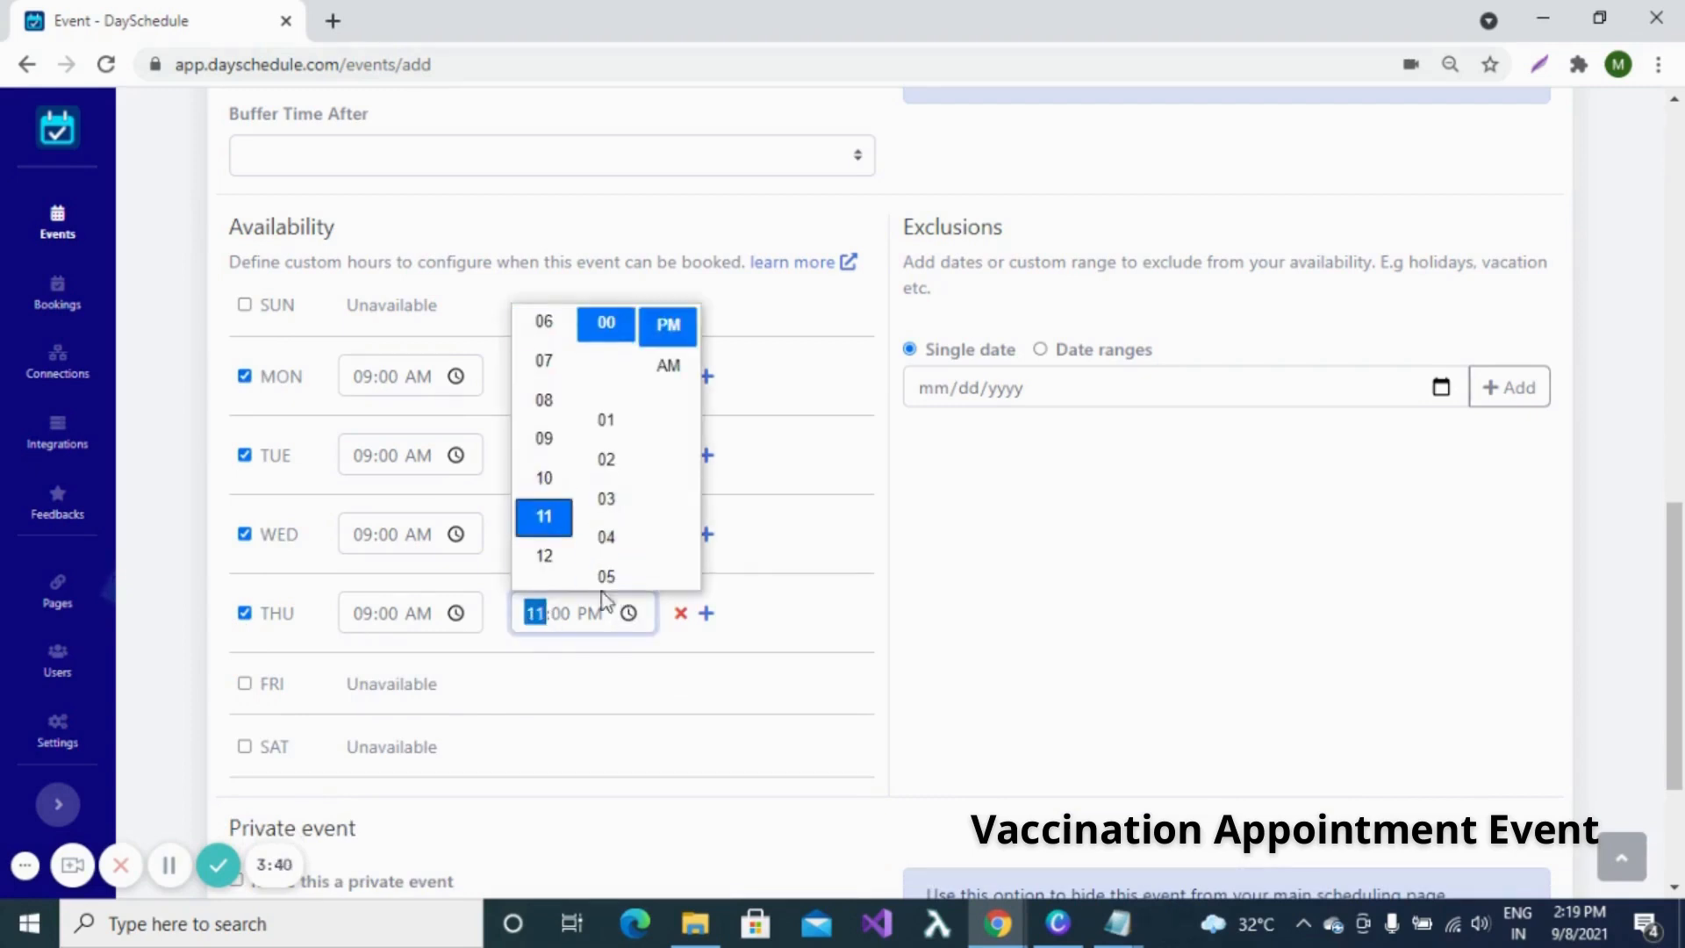
click(897, 602)
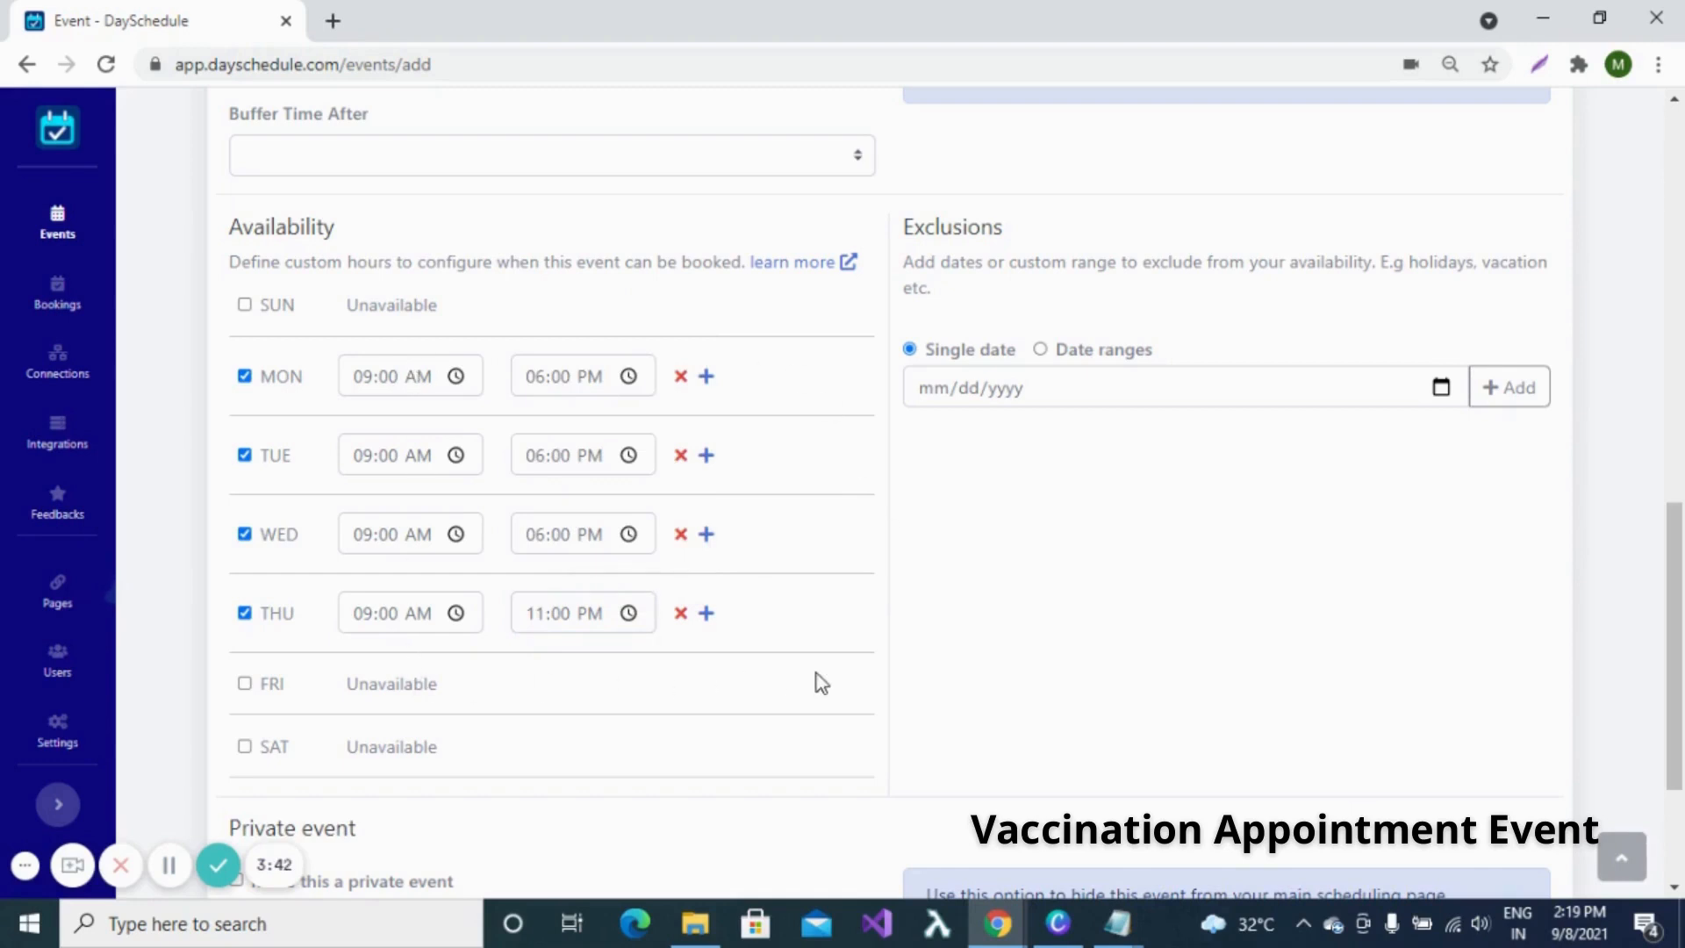
scroll(817, 681, down, 3)
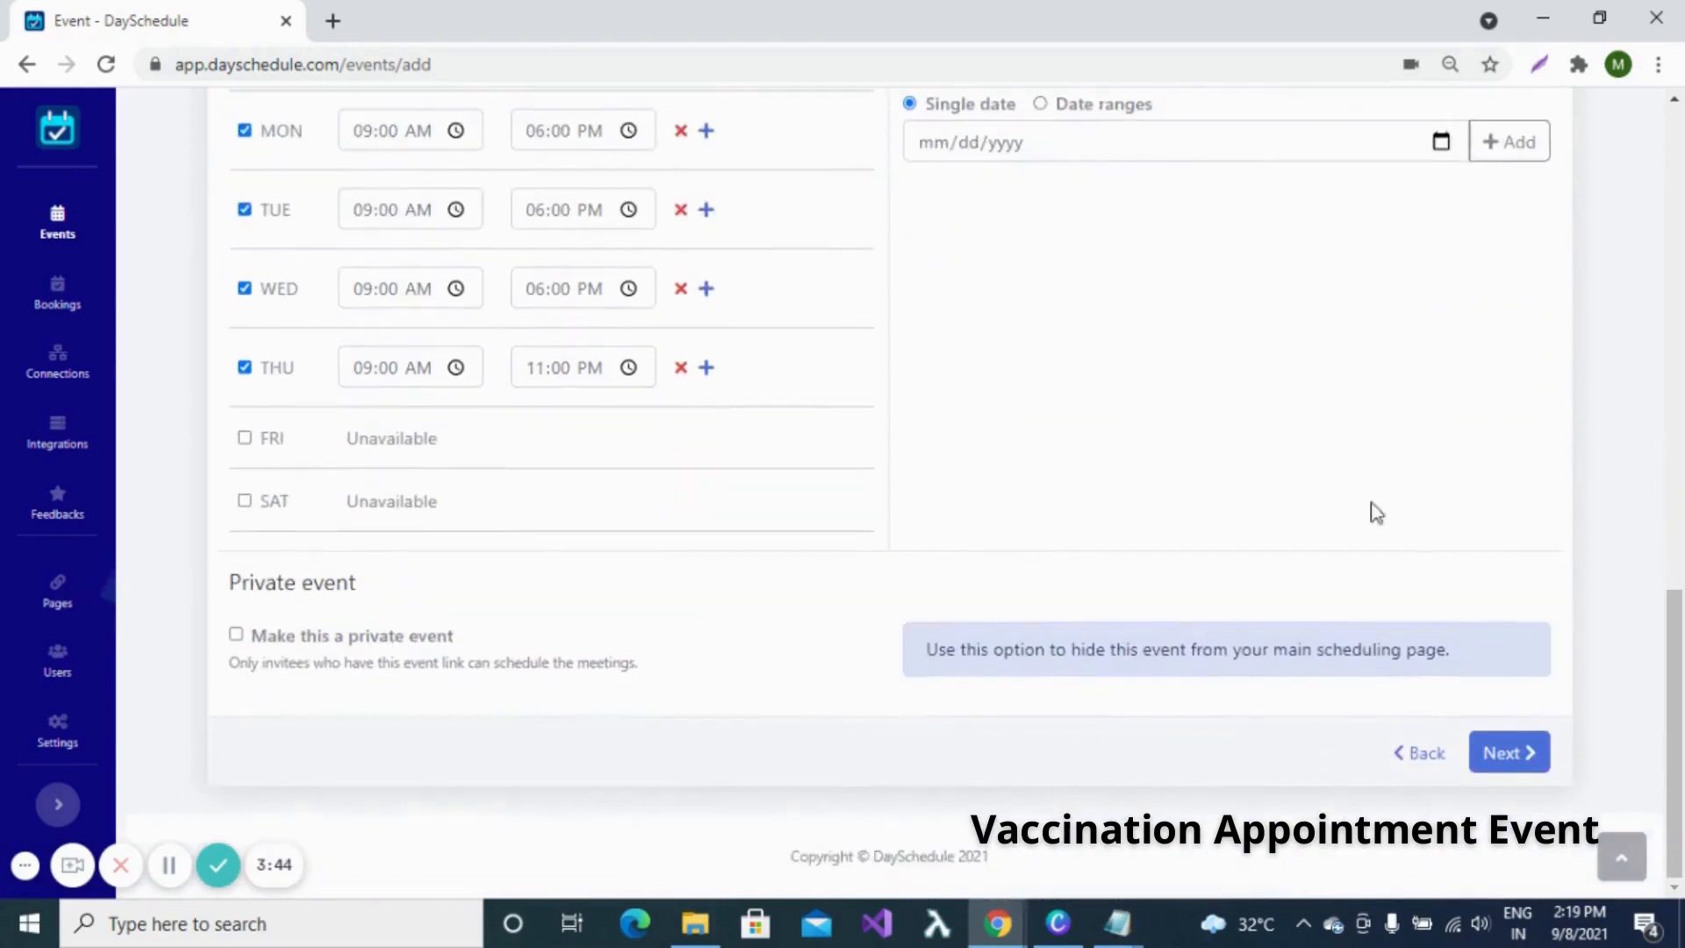
click(1526, 760)
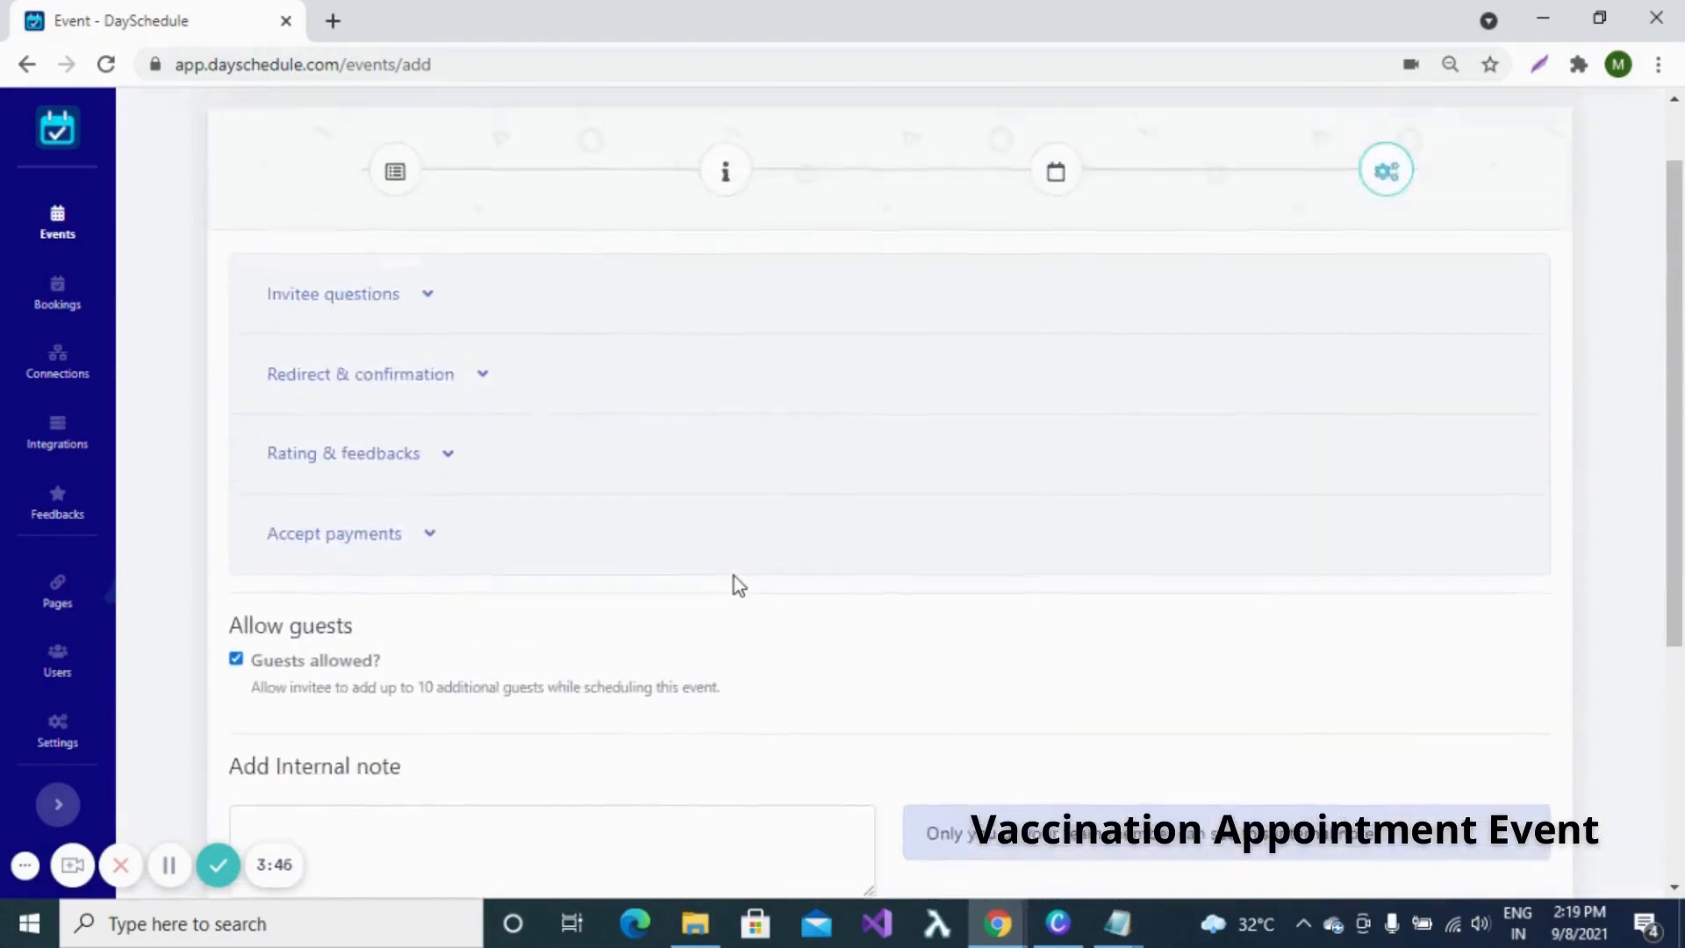
Add the invitee question "What's your Aadhar Number?" with the Text answer type.
click(341, 384)
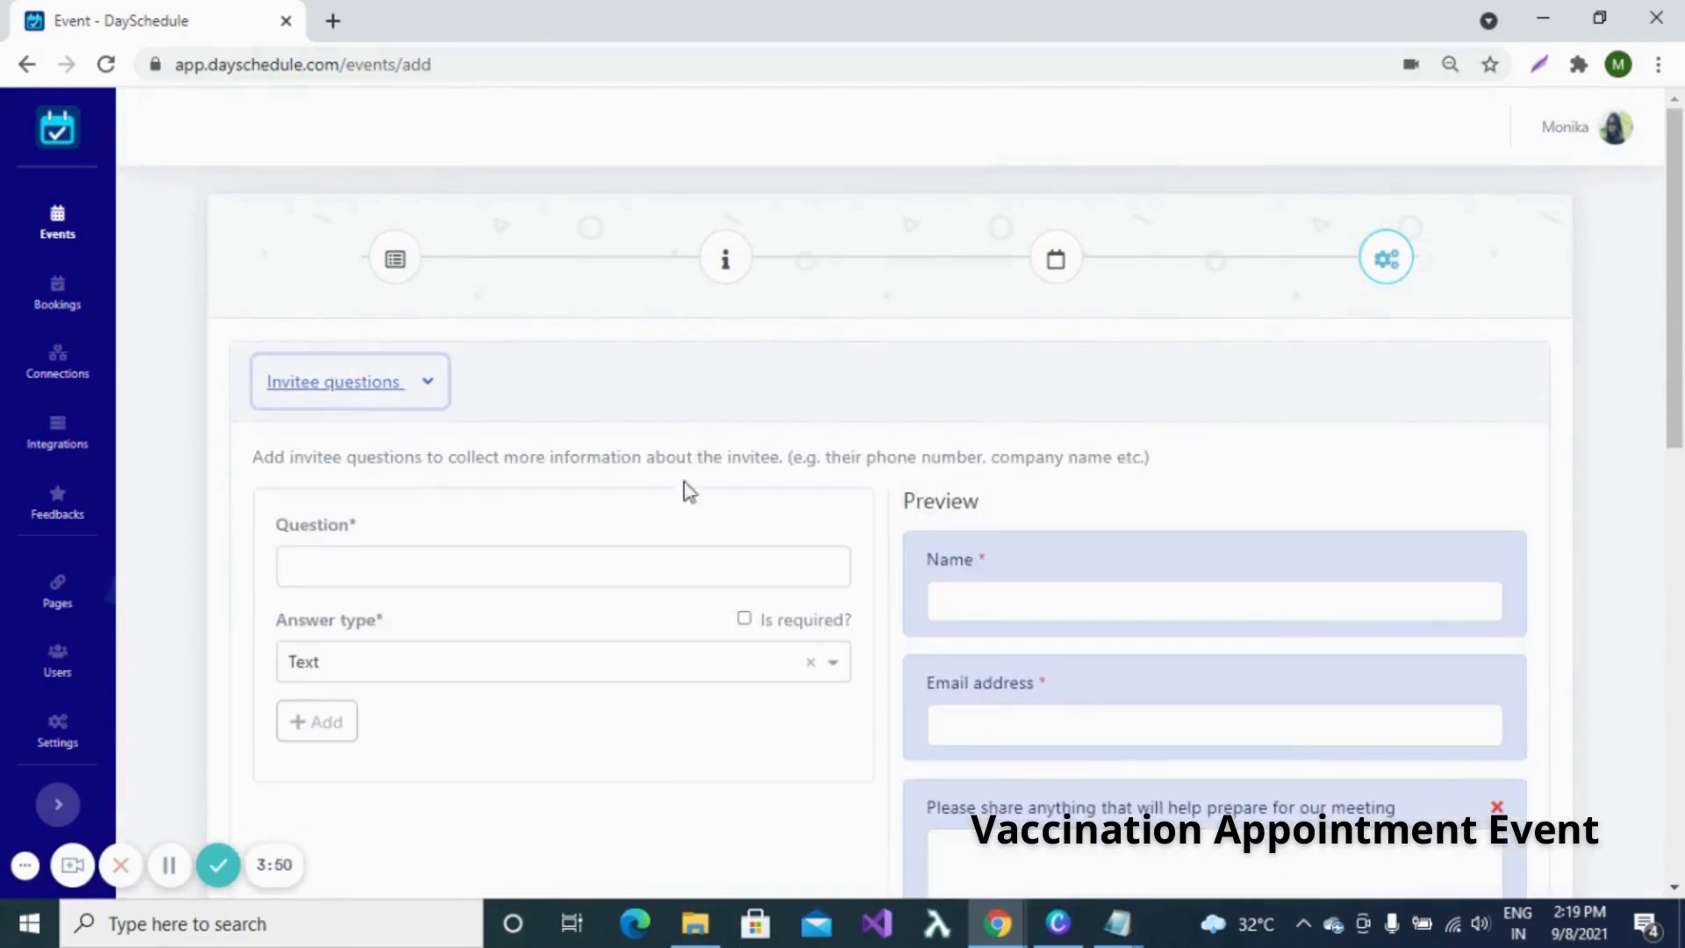
click(580, 567)
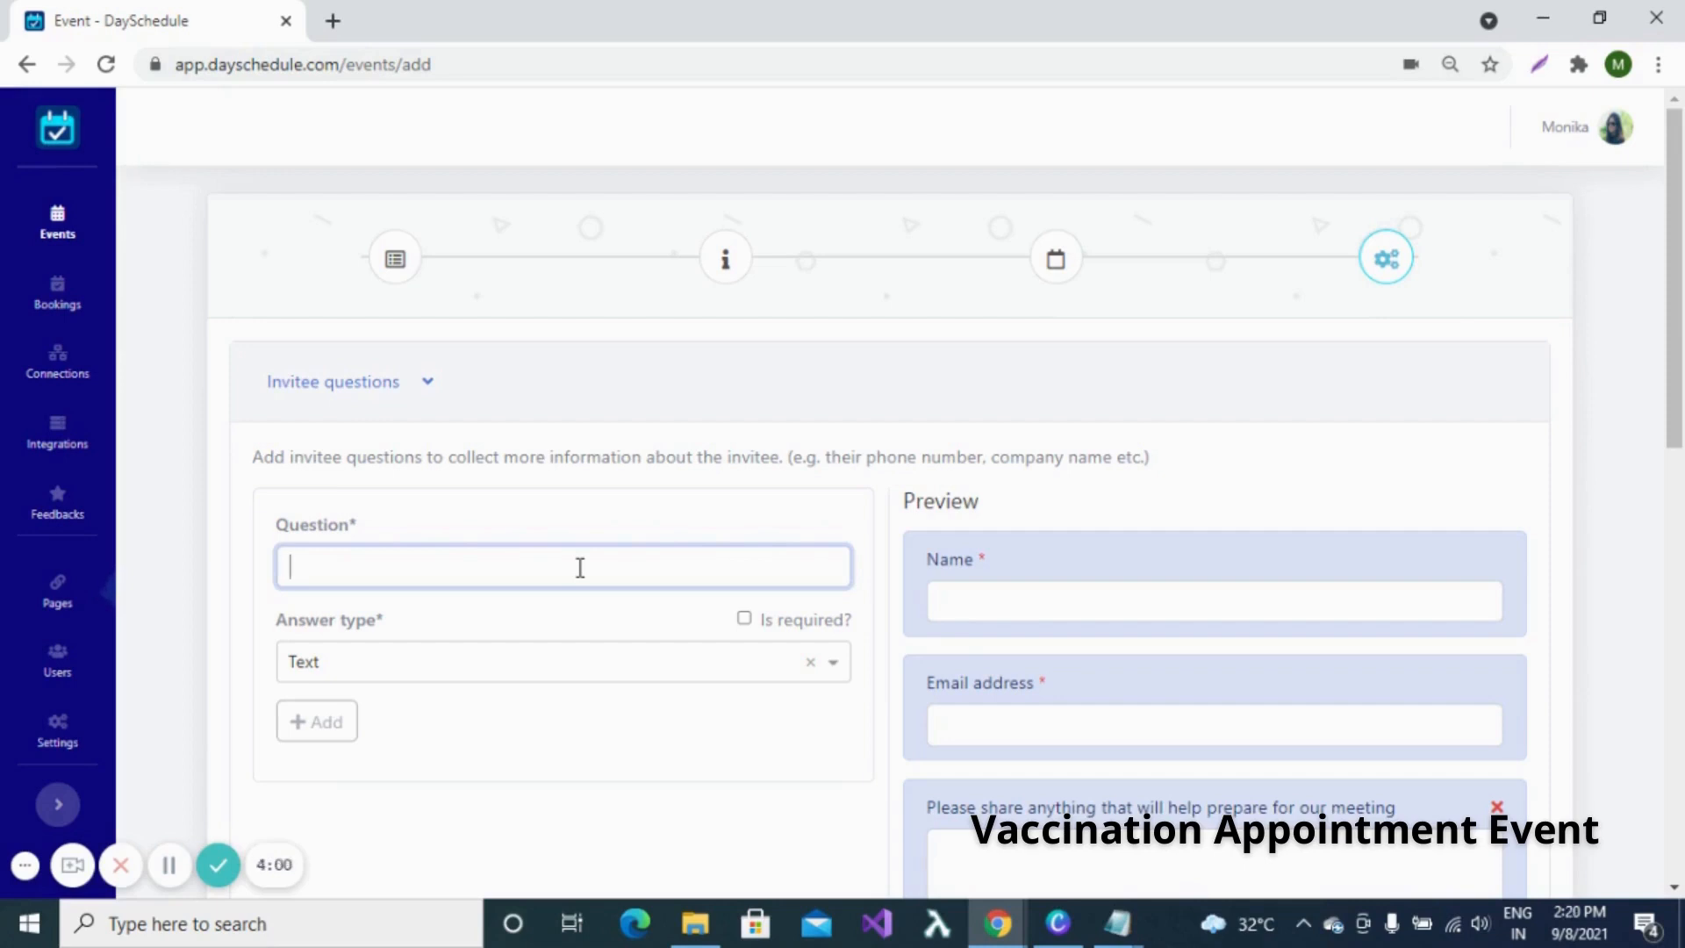
text(What's)
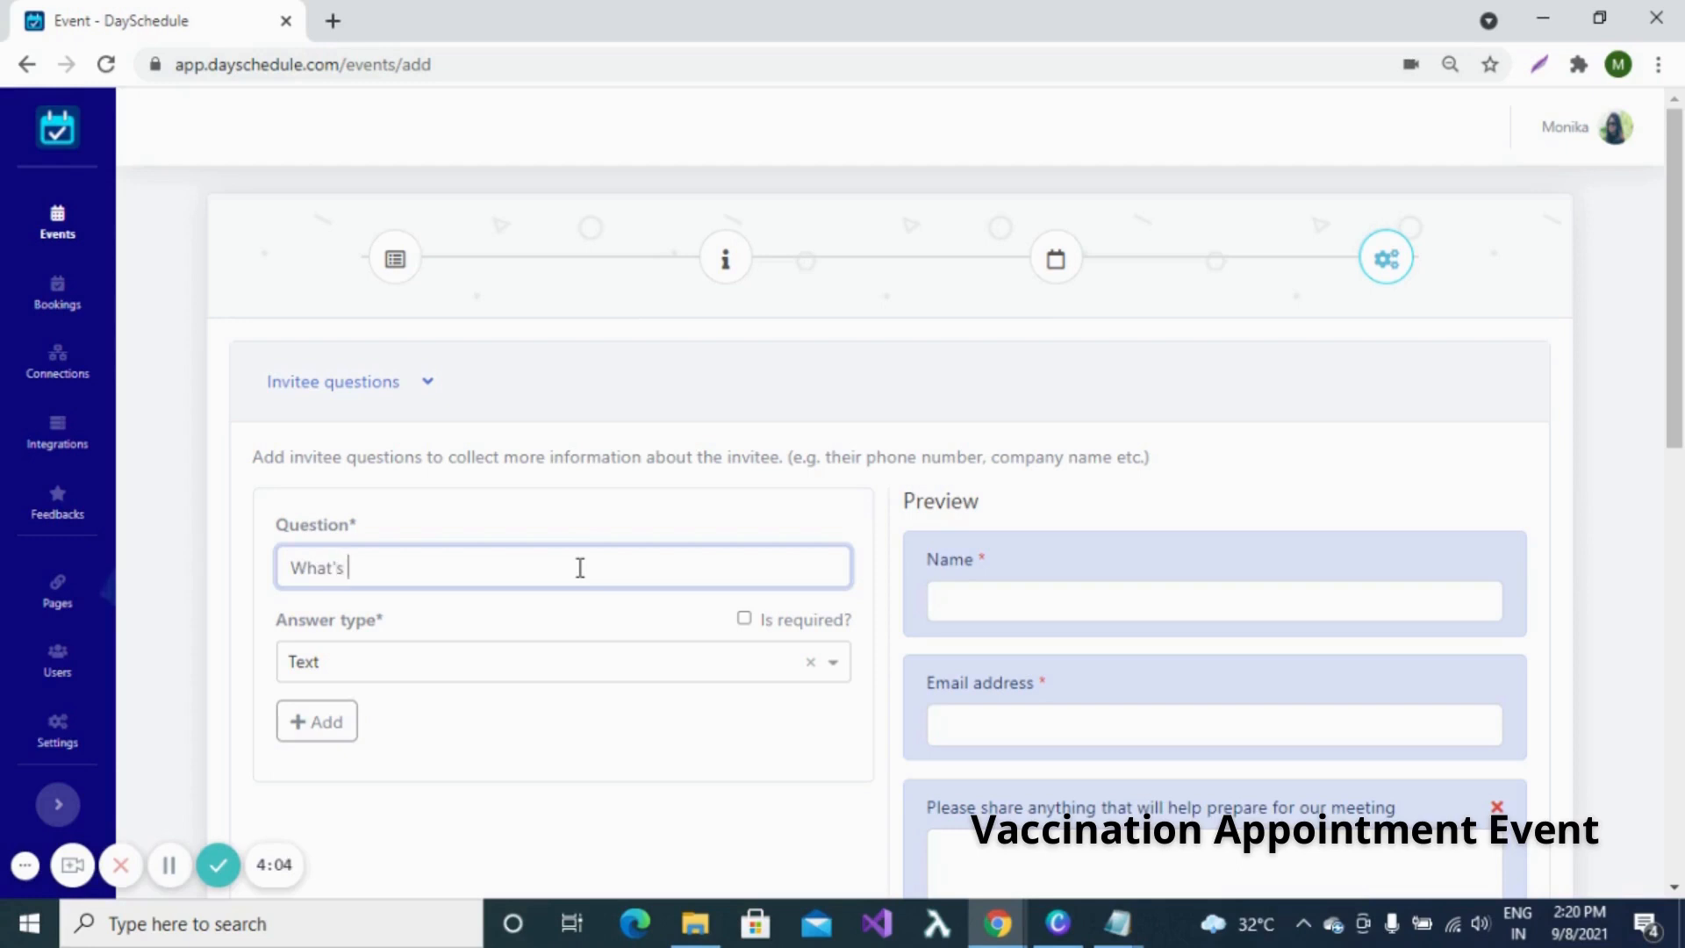
text( your Aadhar Num)
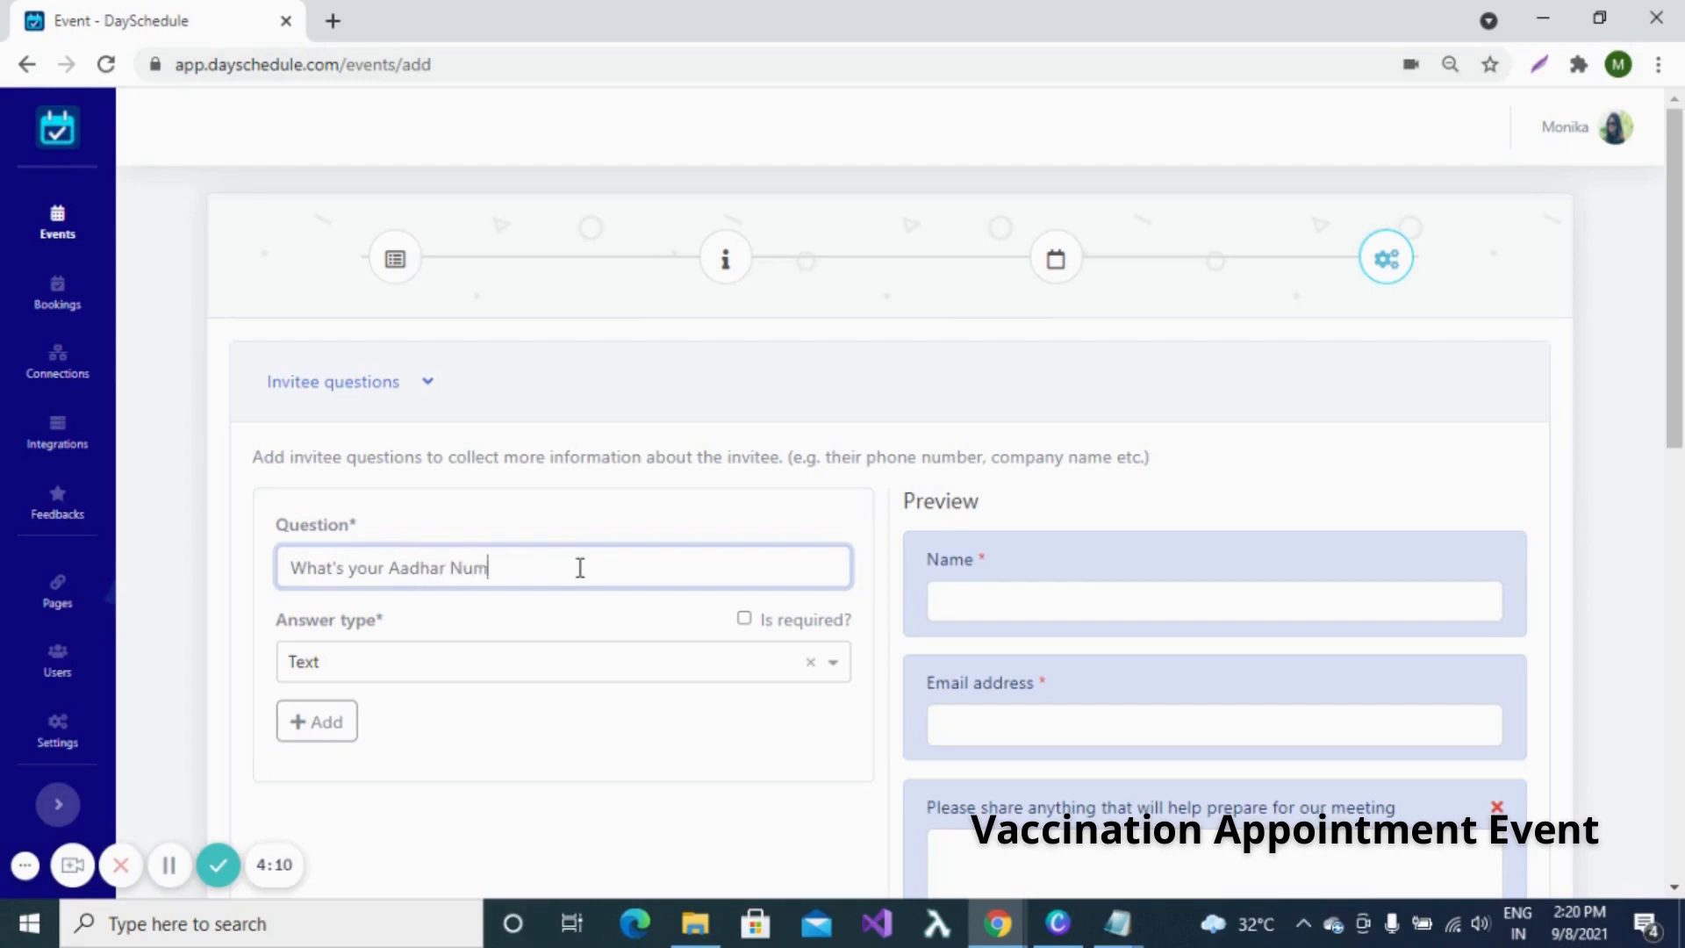
text(ber?)
click(326, 735)
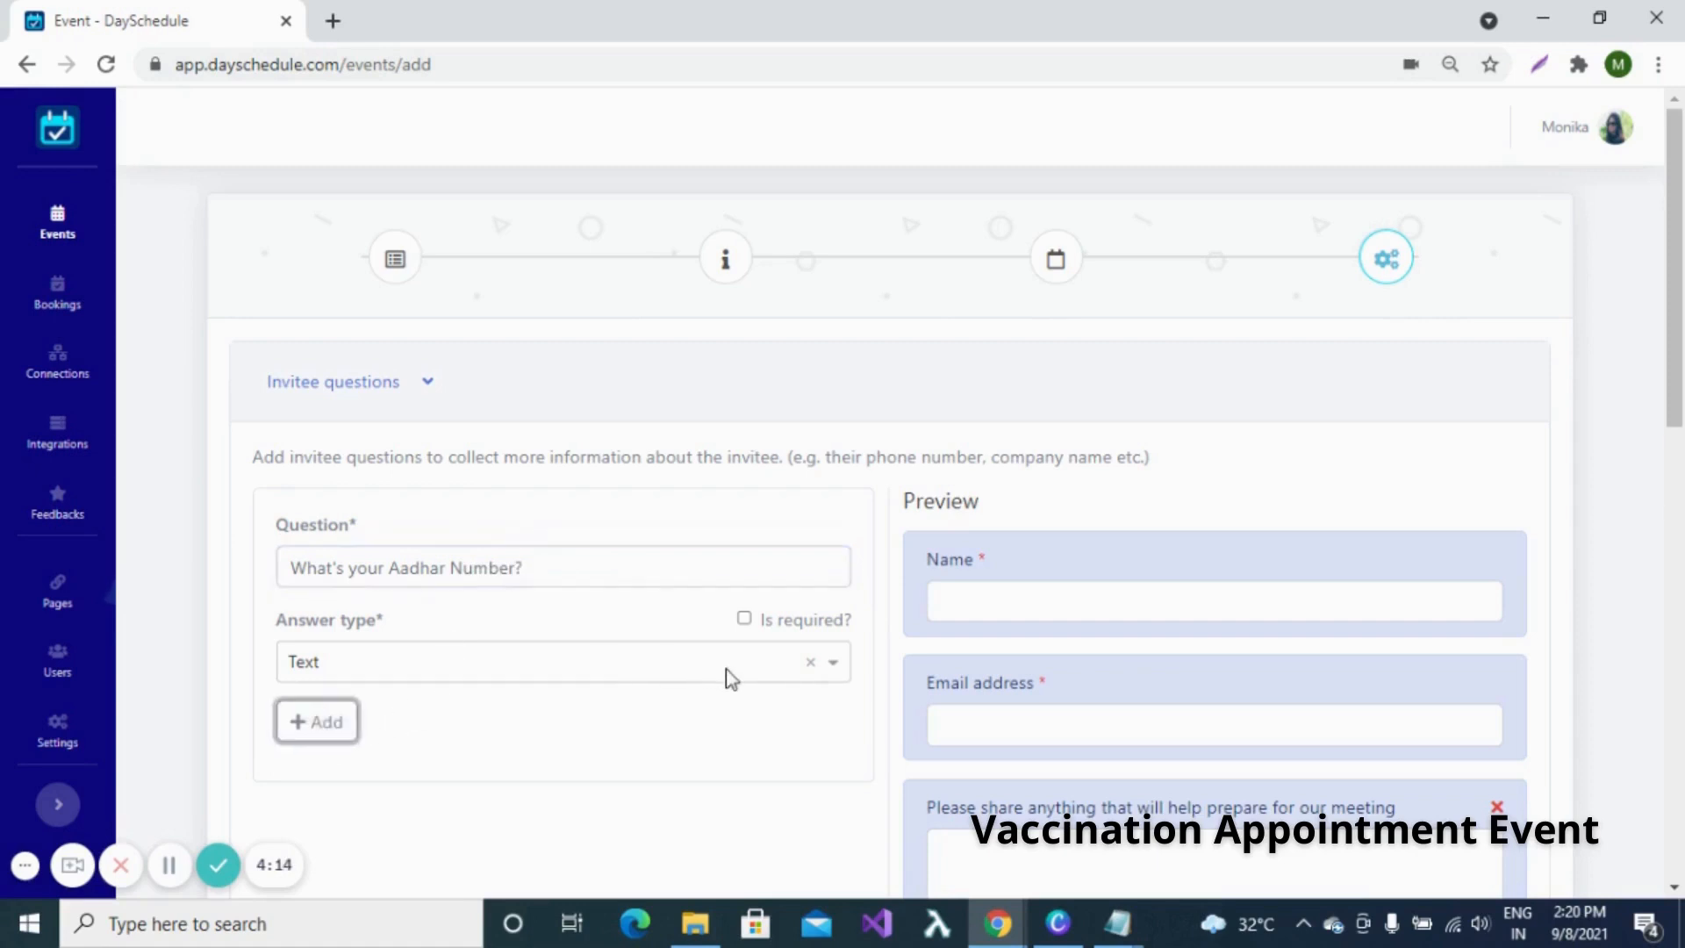
Add another invitee question, "What's your Contact Number?", with the Number answer type.
double_click(430, 569)
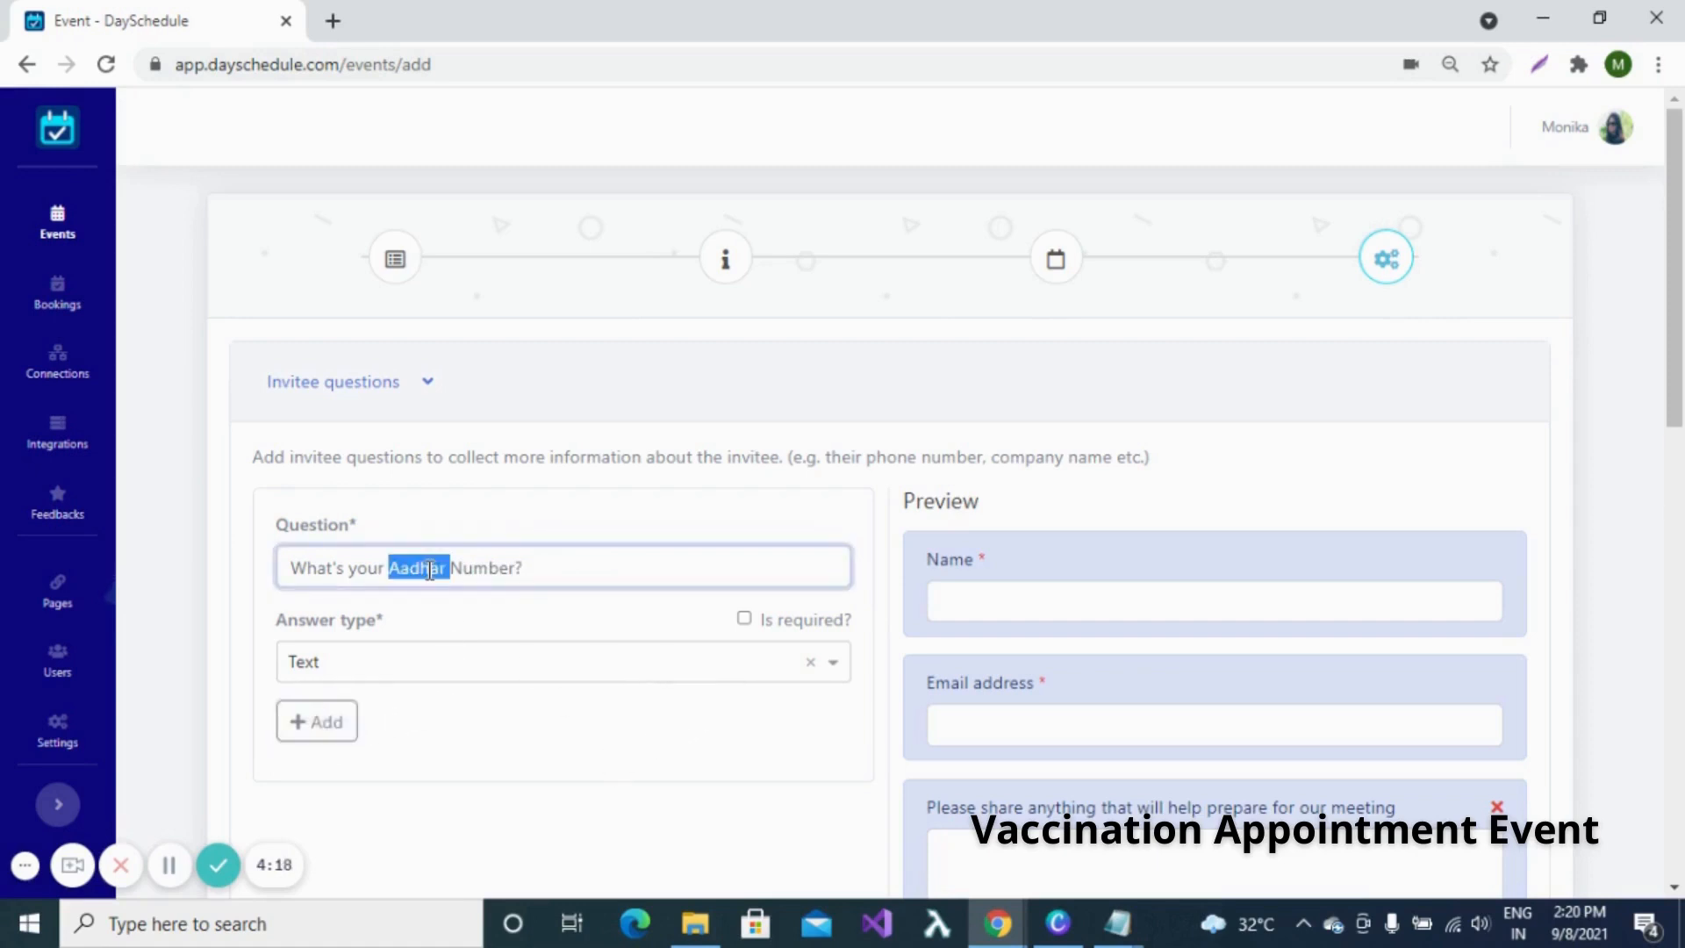
text(Contact)
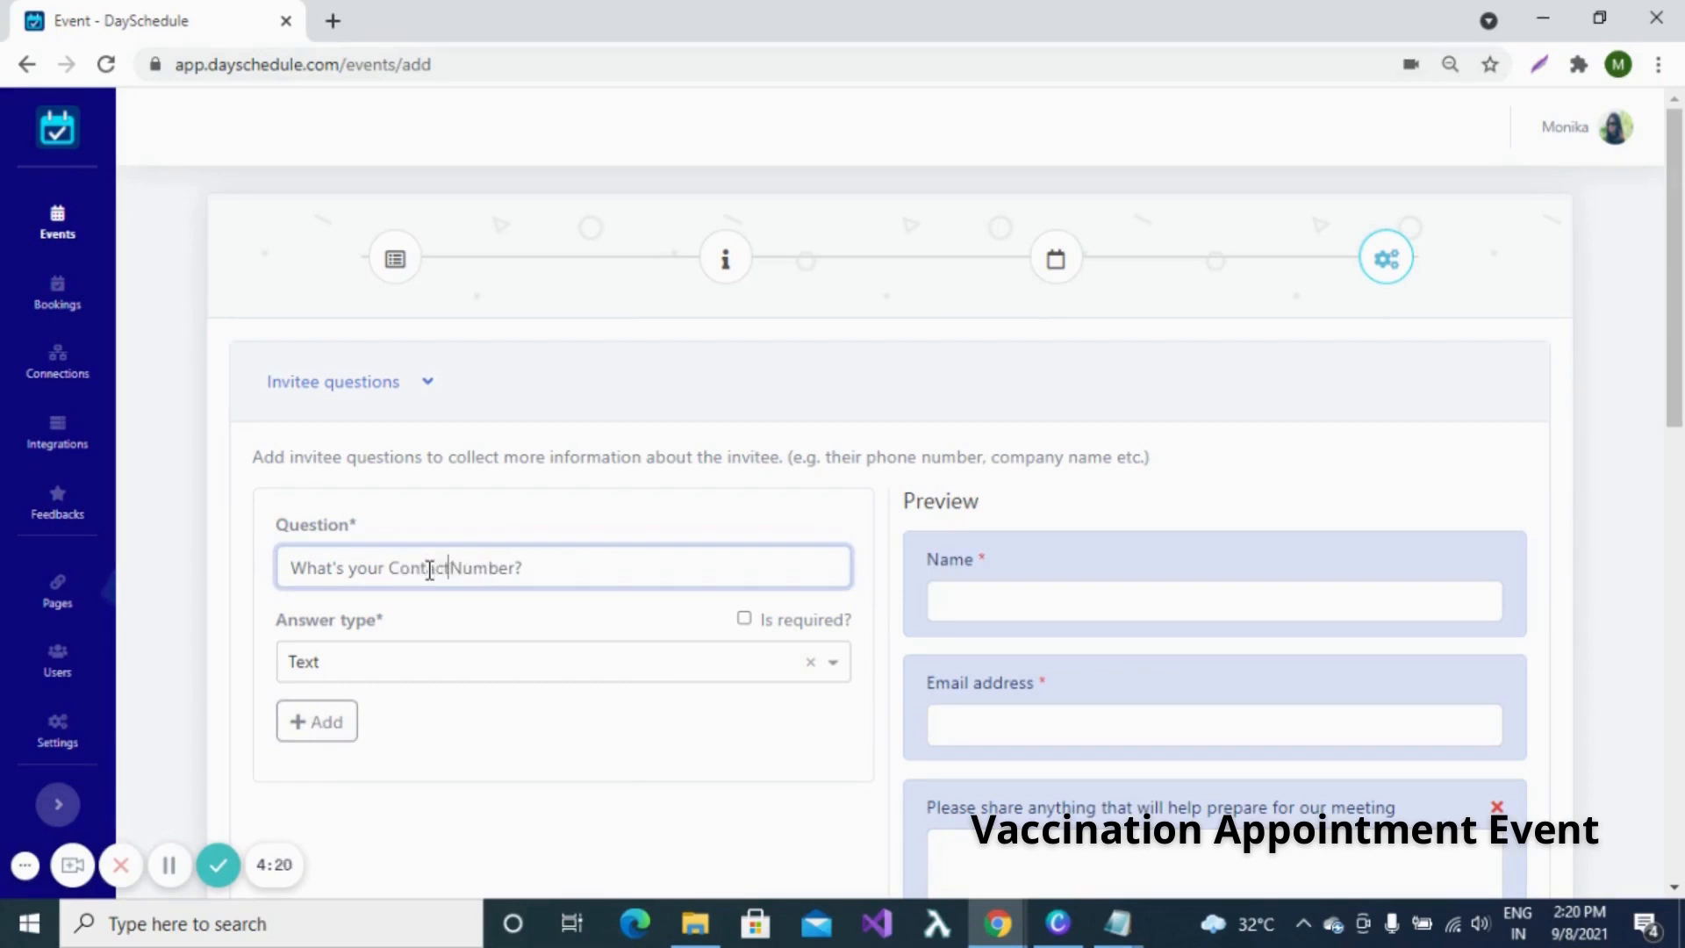
click(838, 671)
click(316, 484)
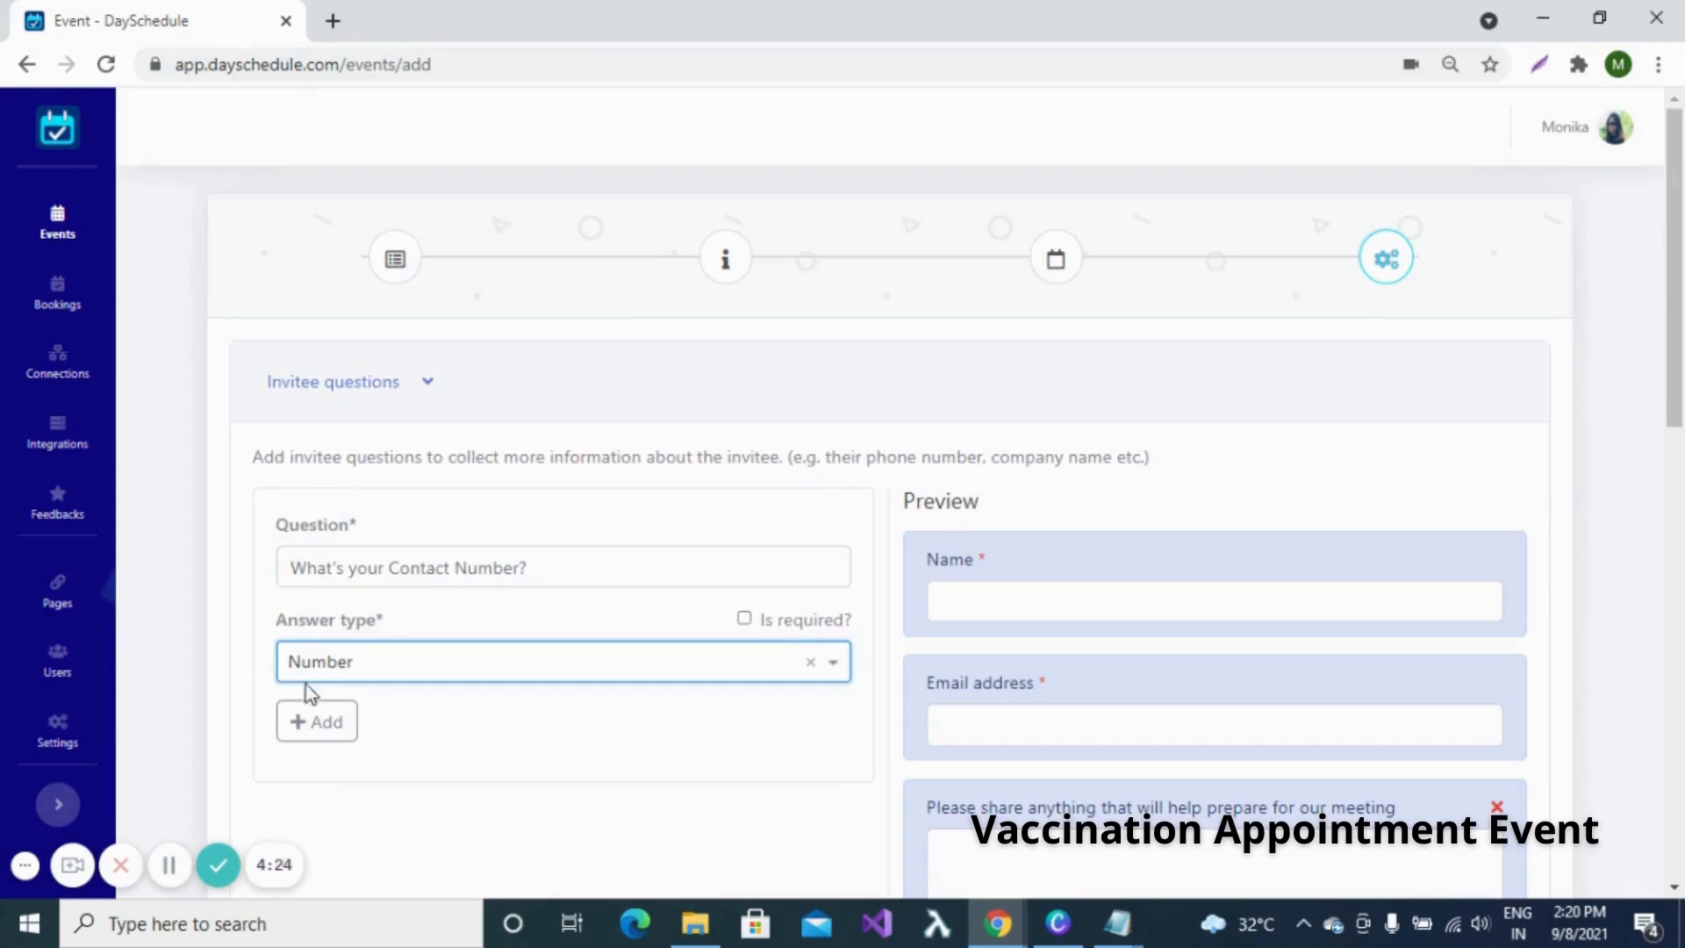
click(312, 721)
Remove the question "Please share anything that will help prepare for our meeting" and review the remaining invitee questions.
scroll(720, 667, down, 1)
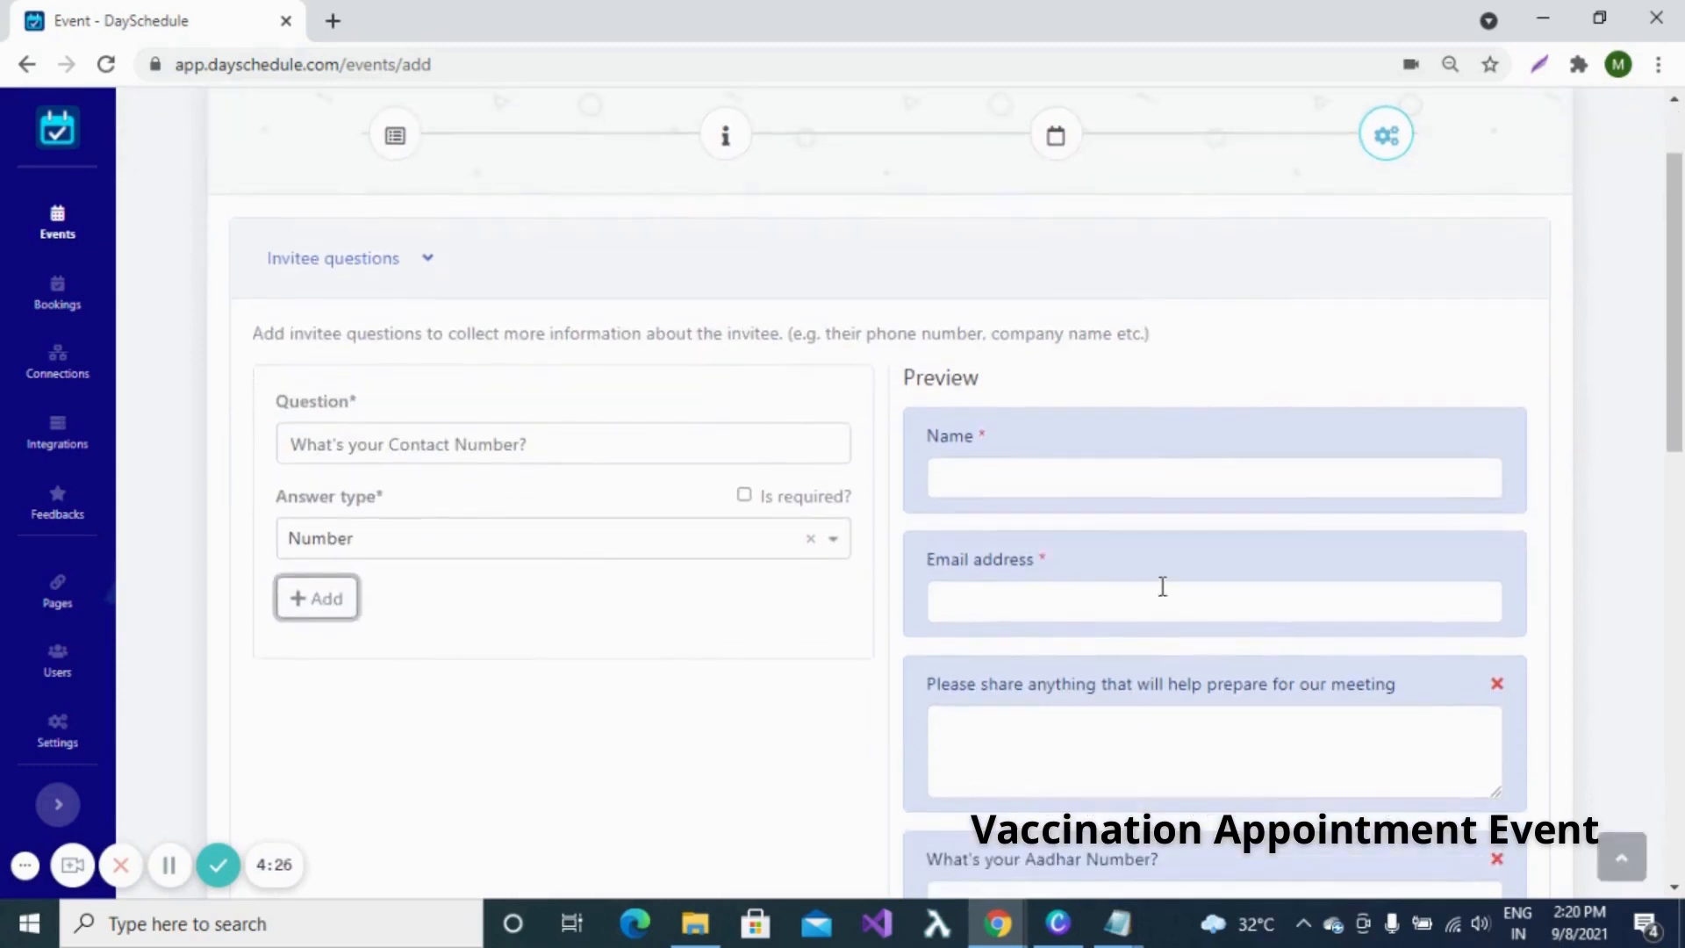
scroll(1163, 586, down, 3)
click(1498, 438)
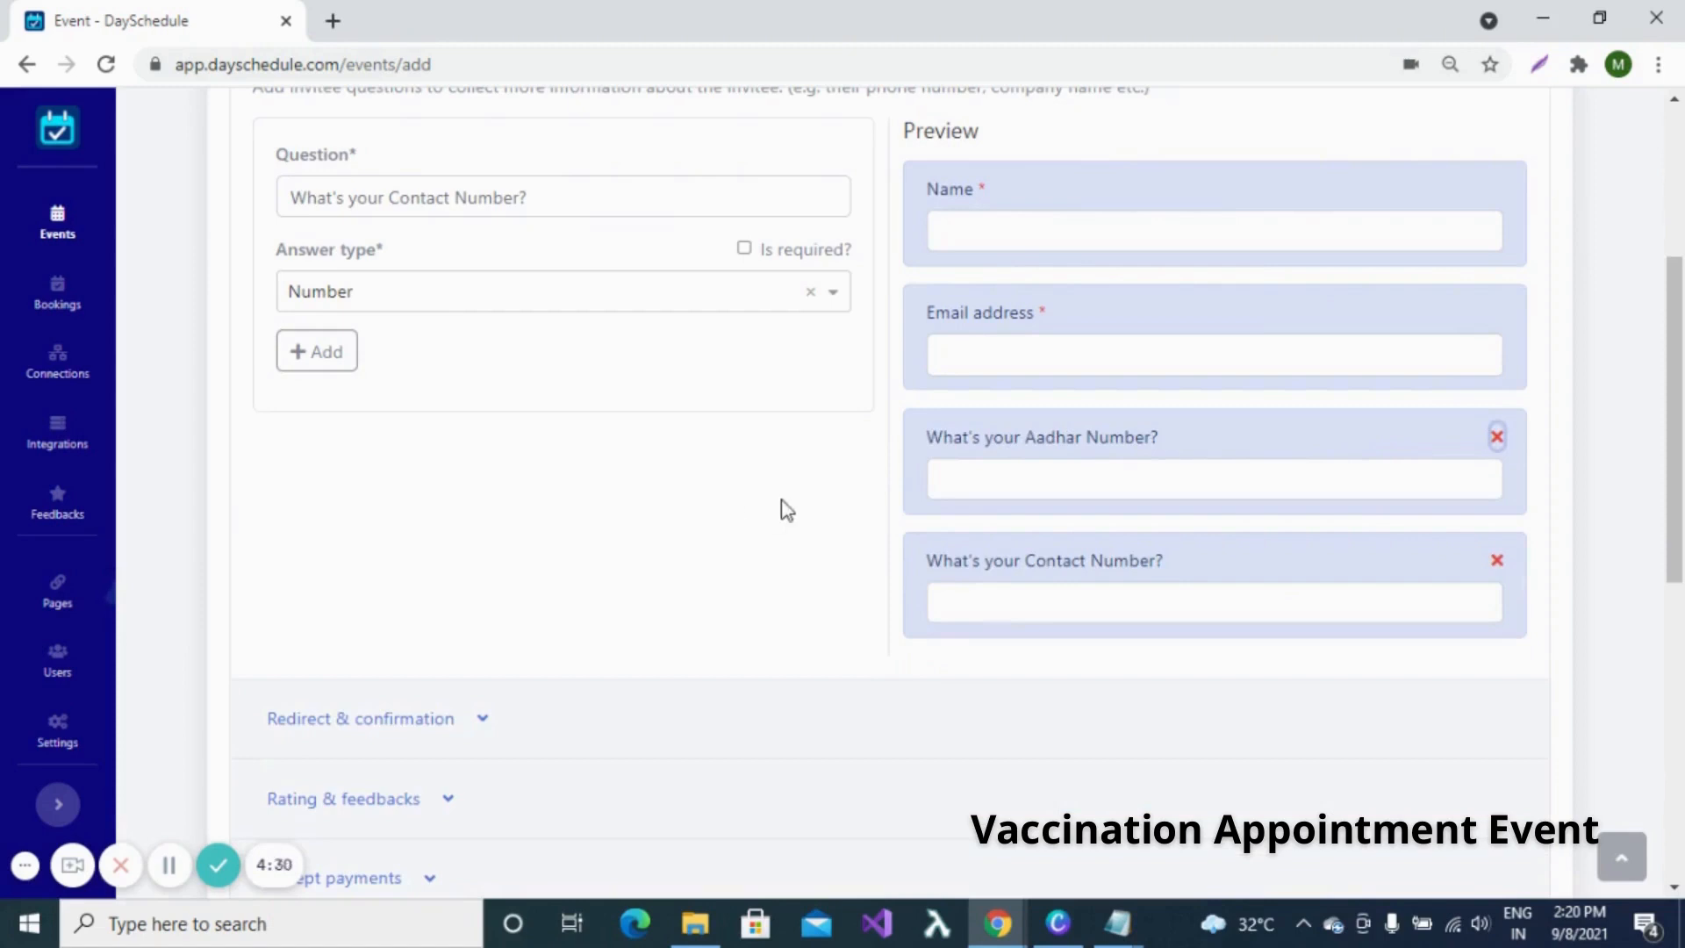
scroll(788, 511, up, 1)
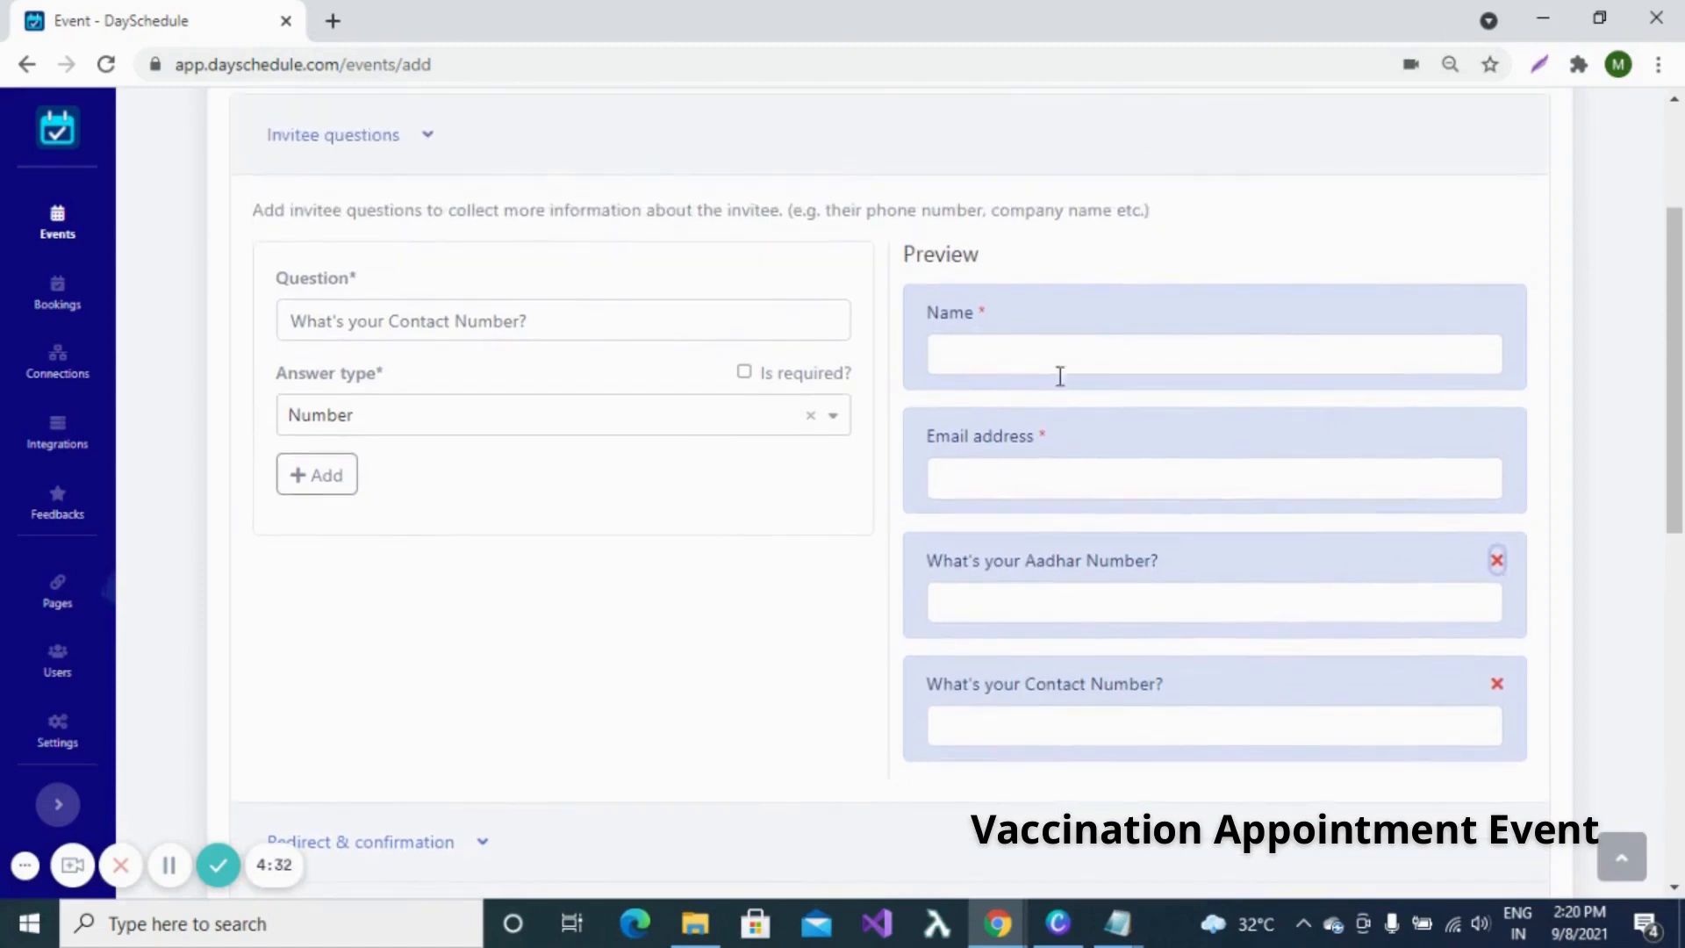
scroll(685, 632, down, 1)
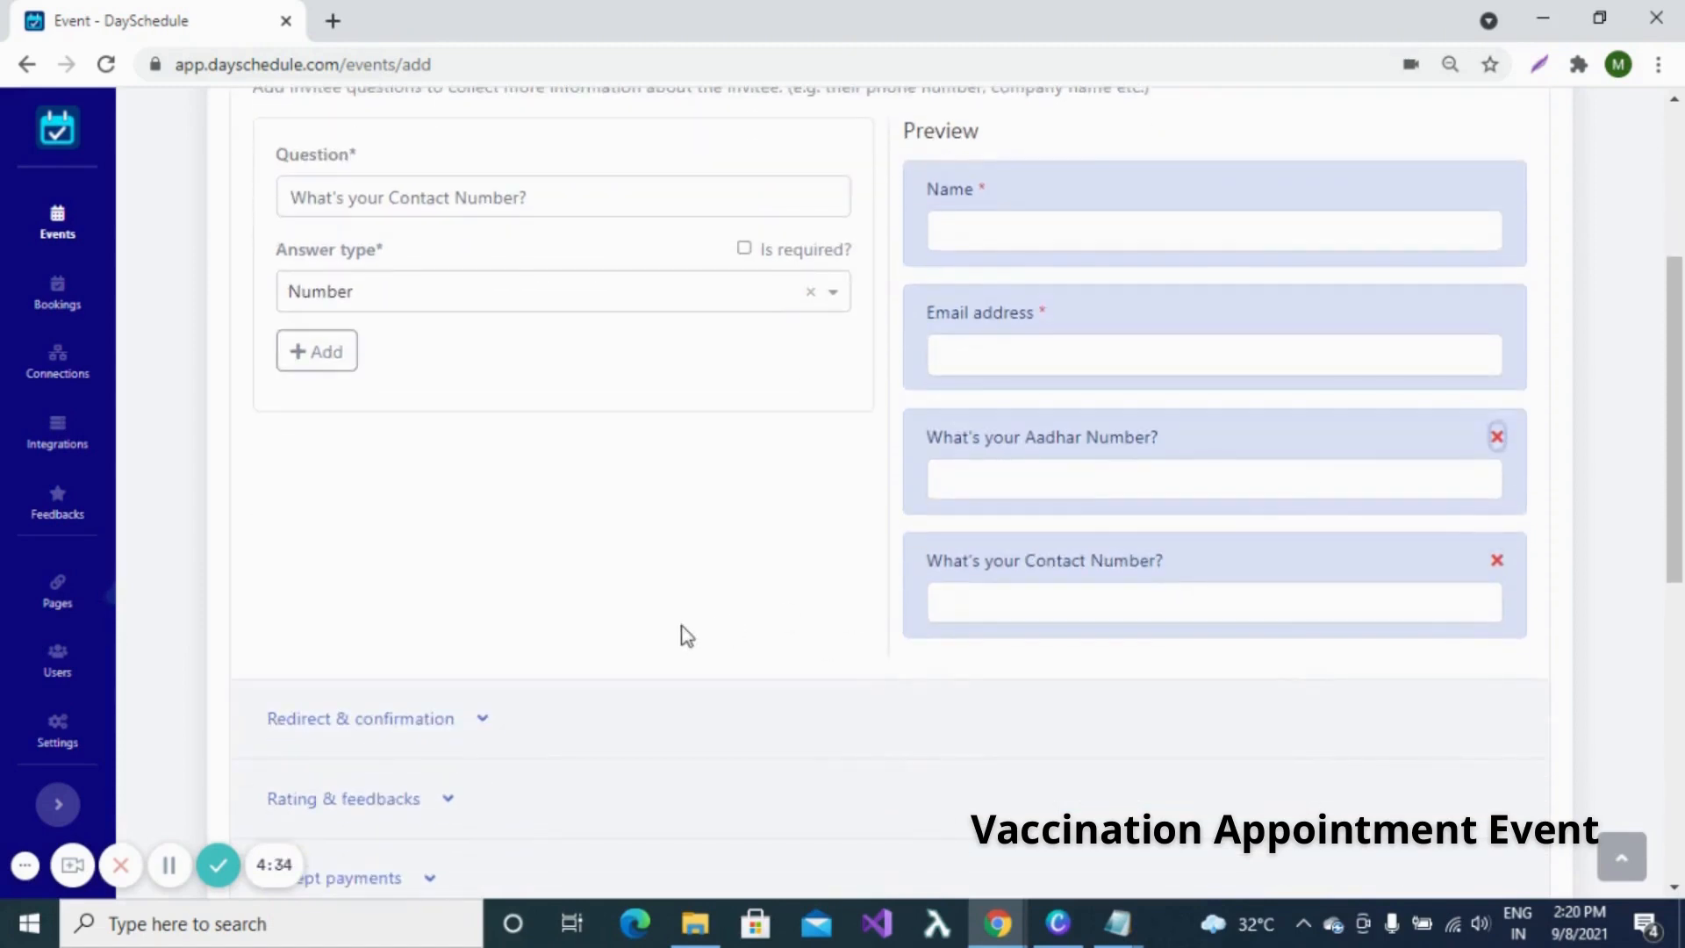
Enable payment collection for the event with Razorpay as the payment provider.
scroll(684, 632, down, 3)
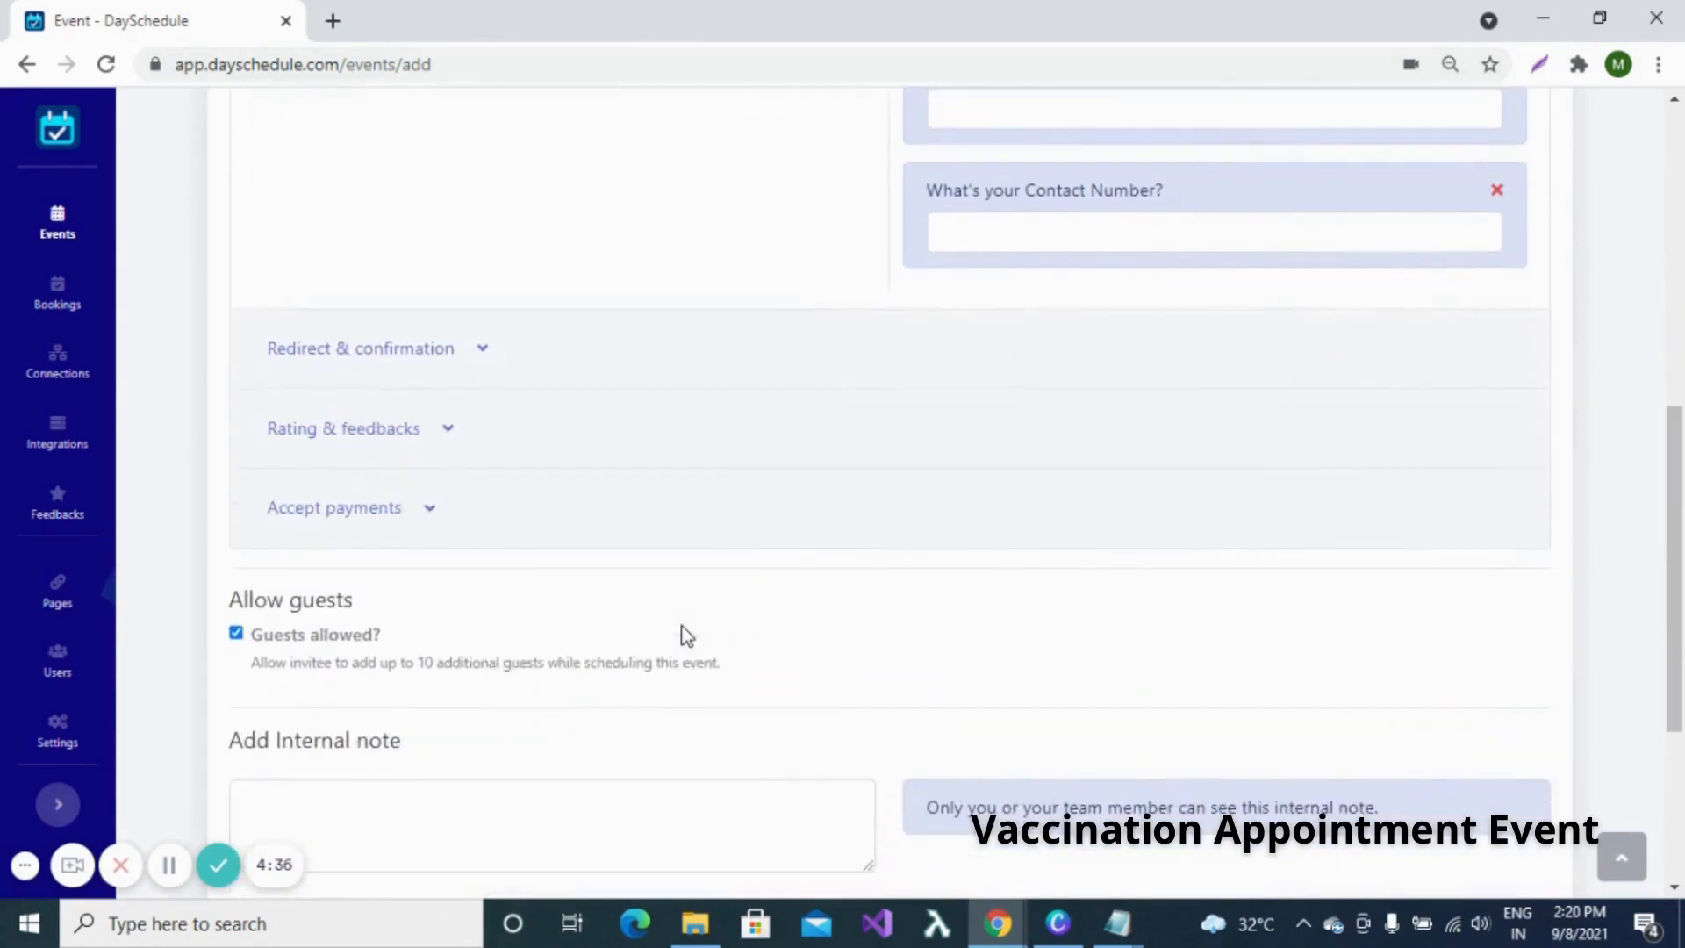
scroll(808, 571, down, 2)
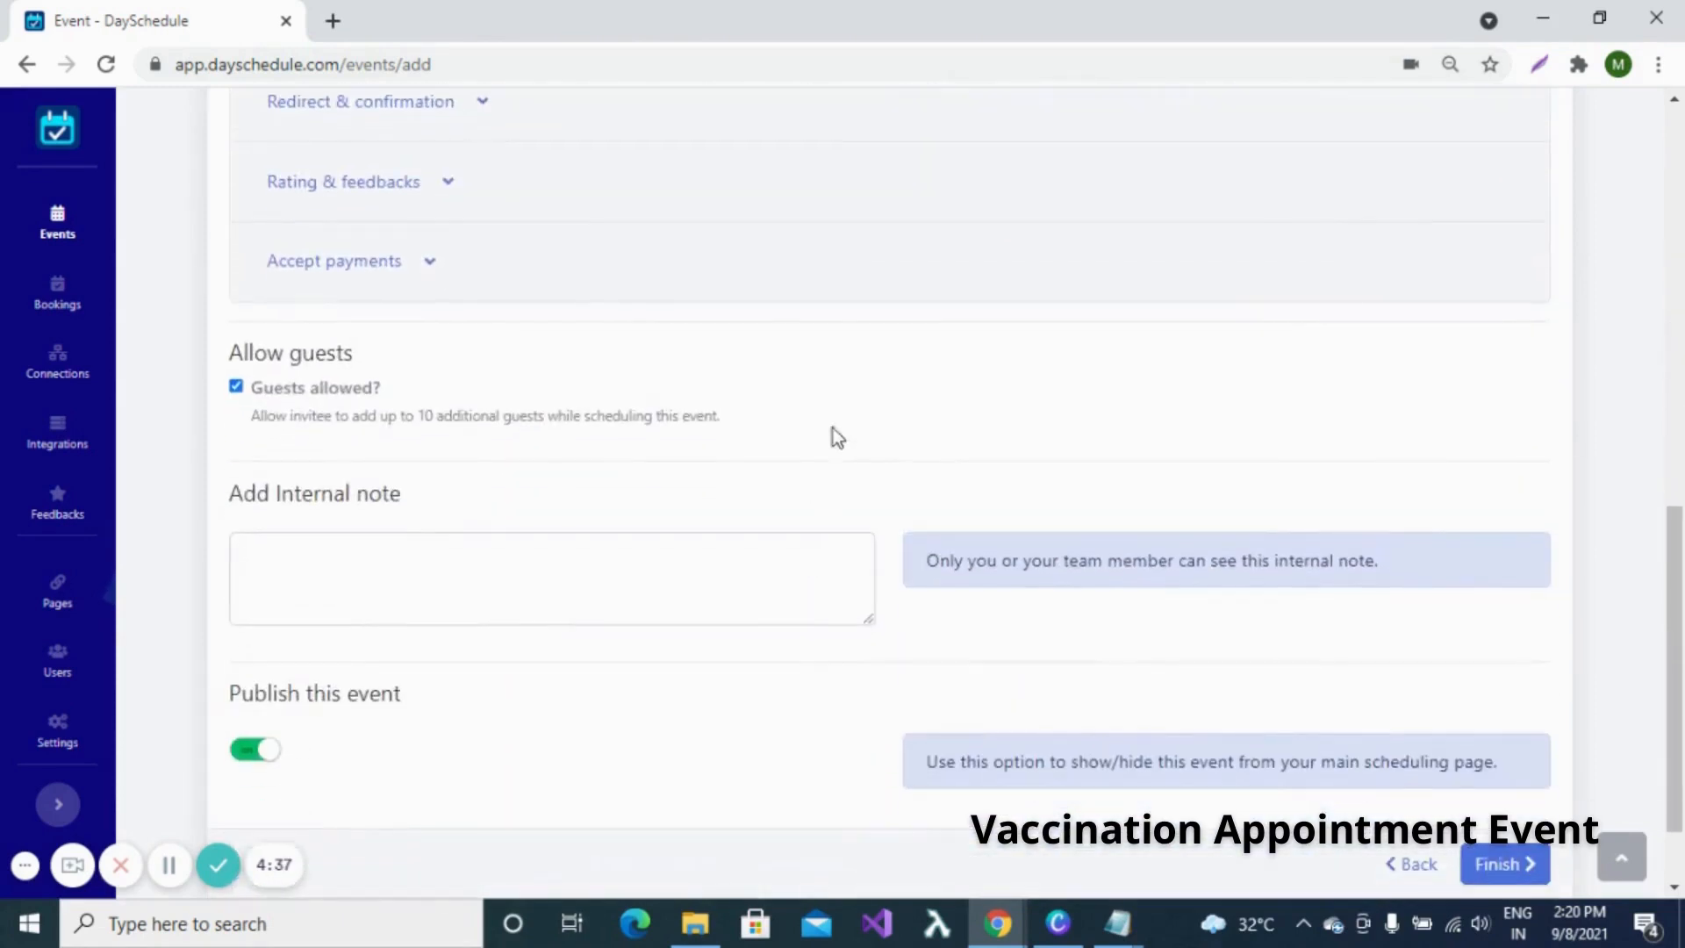
click(332, 261)
scroll(790, 278, down, 1)
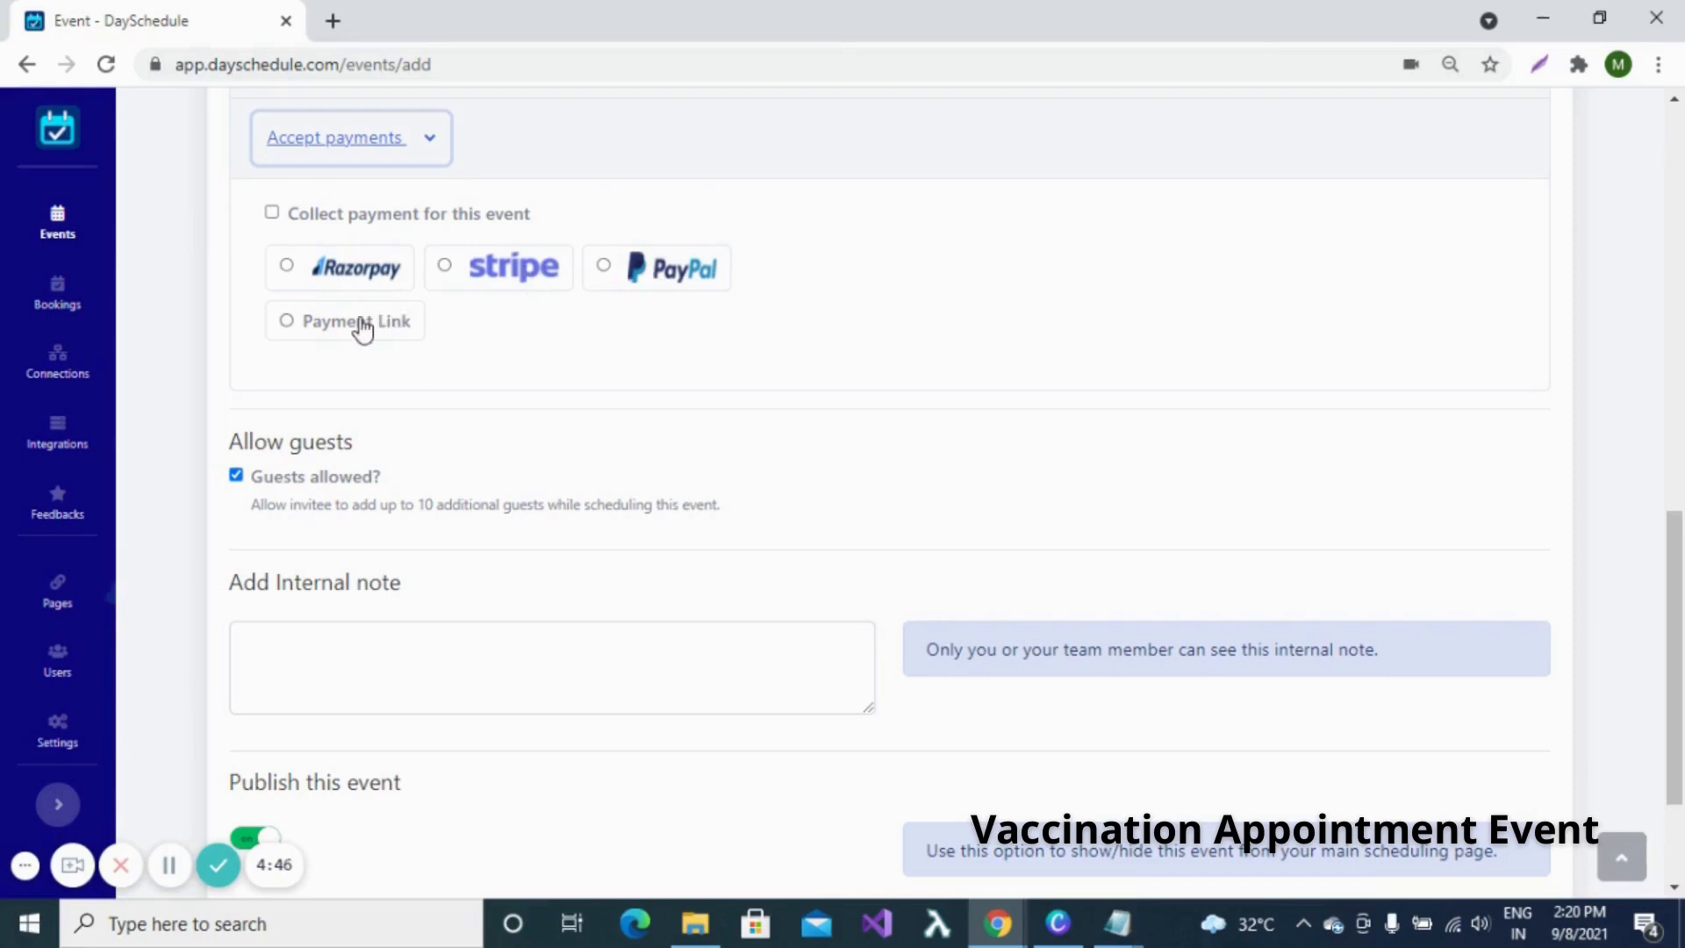
click(273, 213)
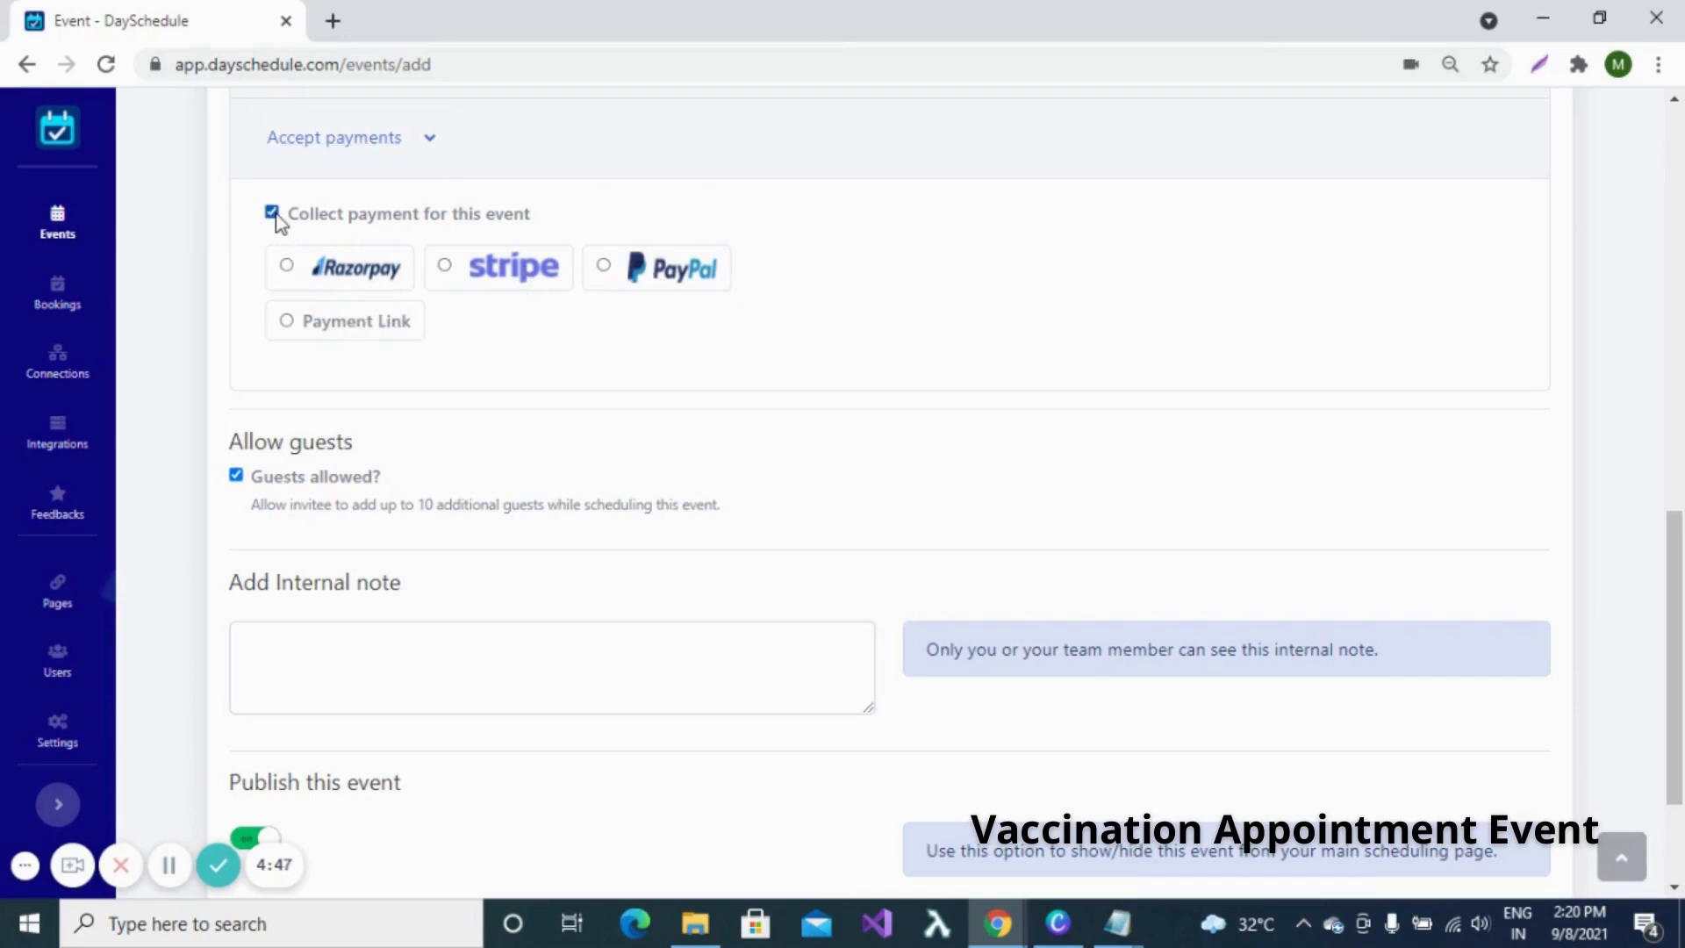
click(287, 266)
scroll(820, 297, down, 1)
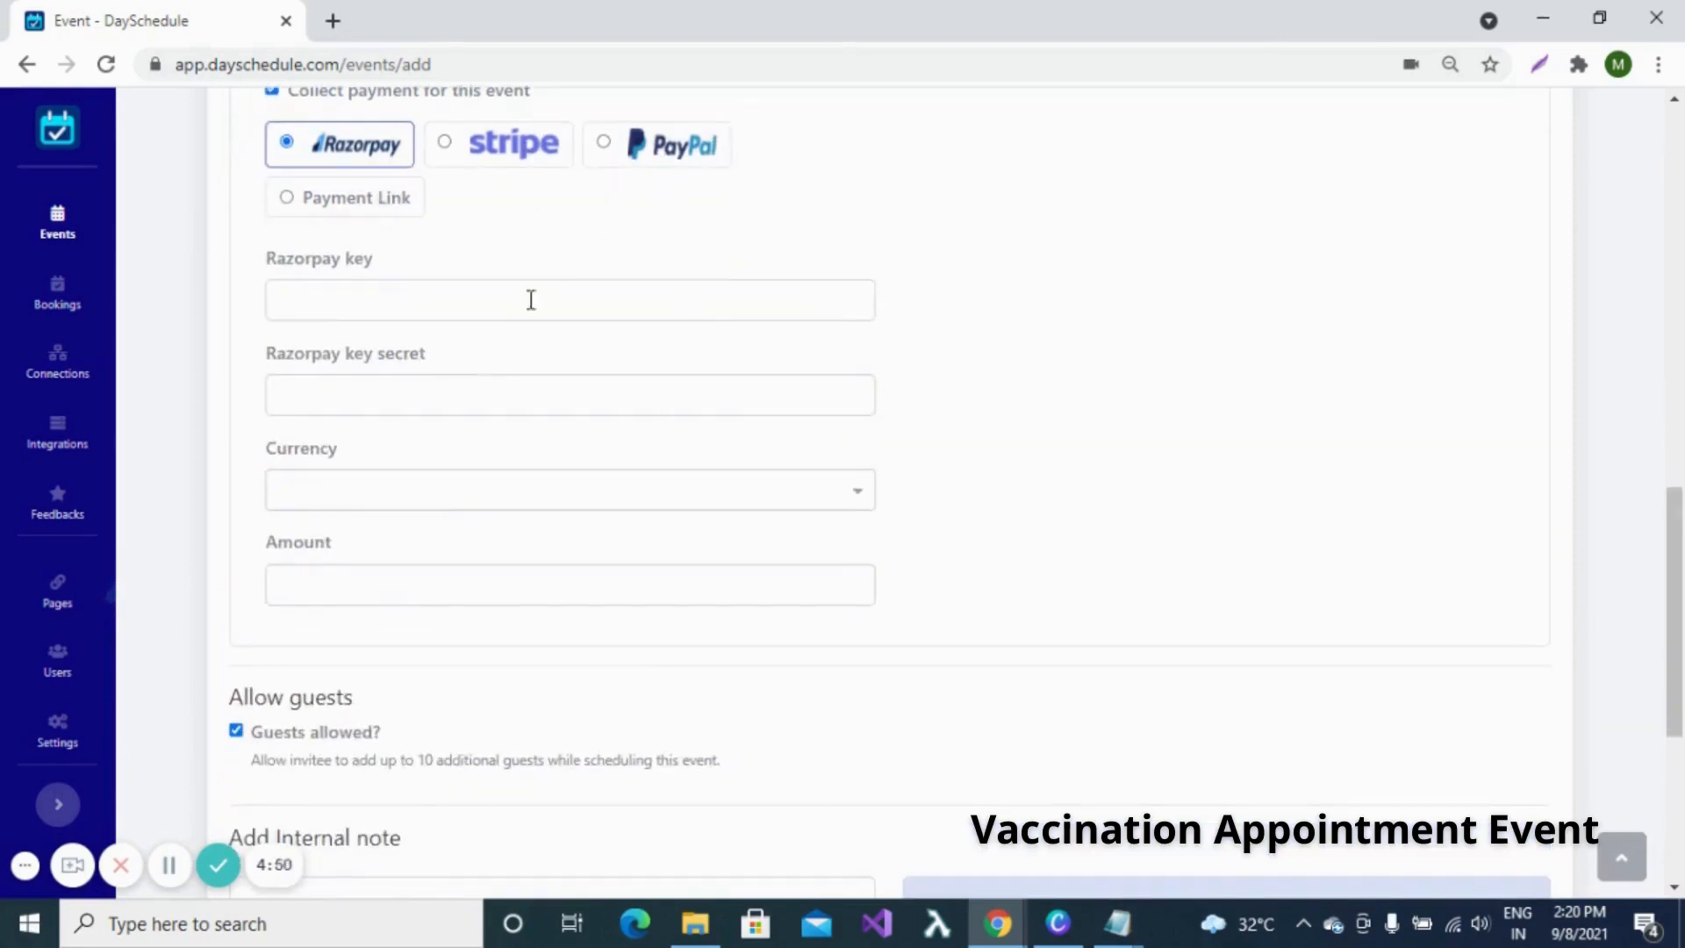
Set the payment currency to INR (Rs) and the amount to 500, and turn payment collection back off.
click(456, 295)
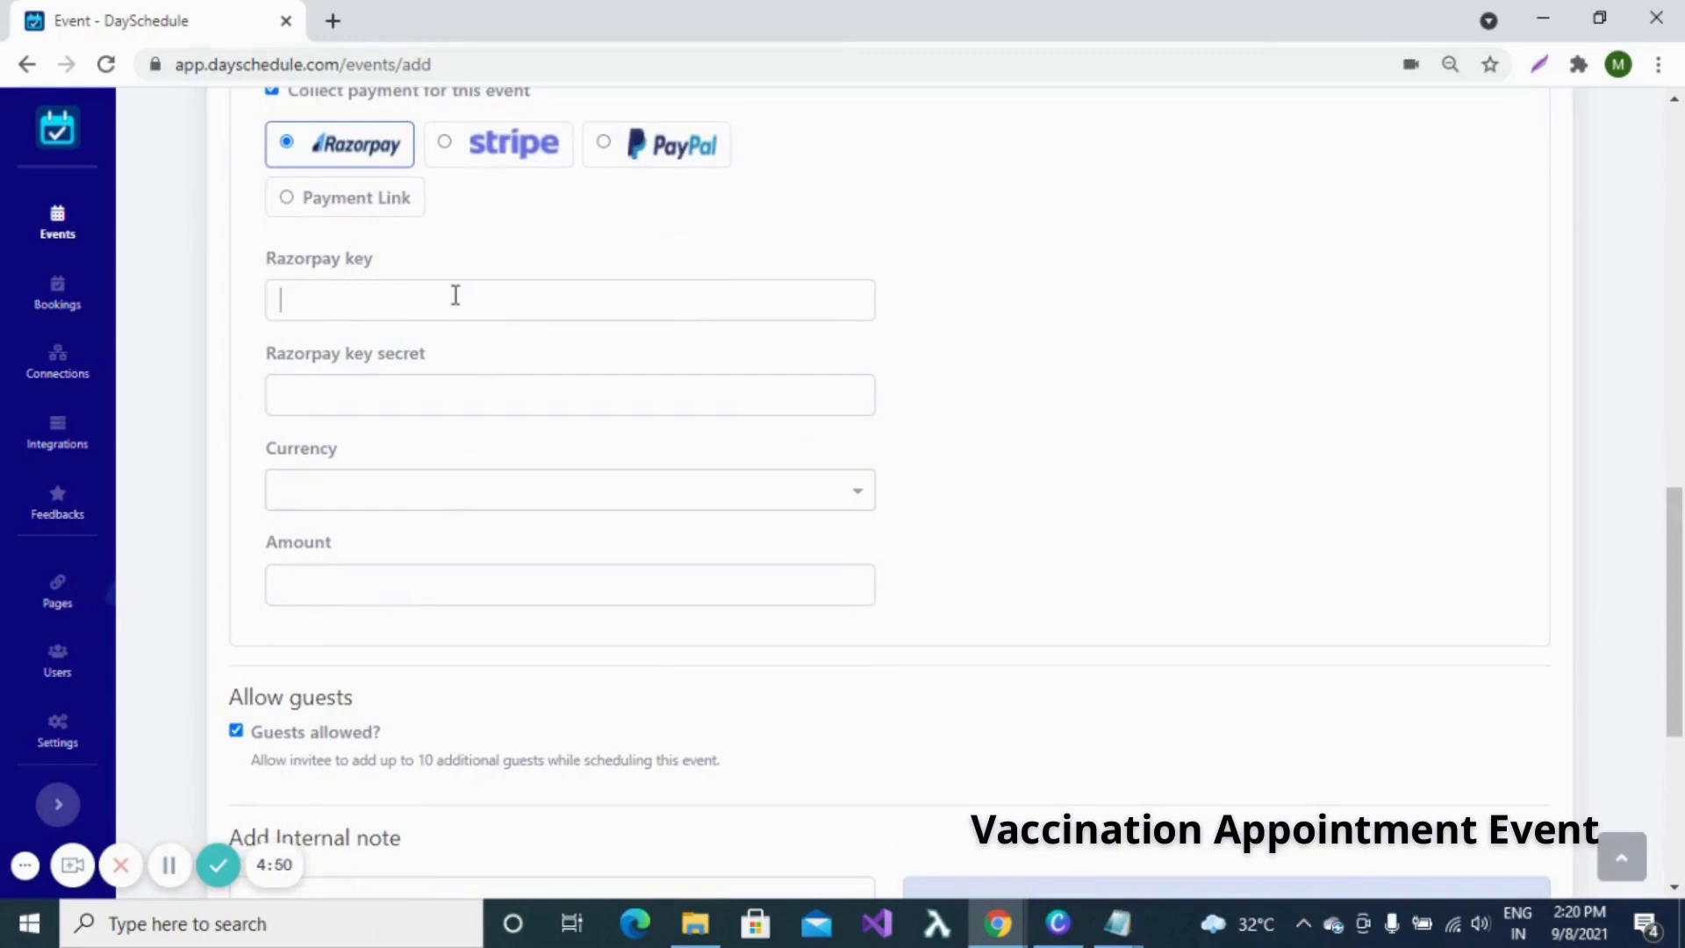
click(842, 490)
text(in)
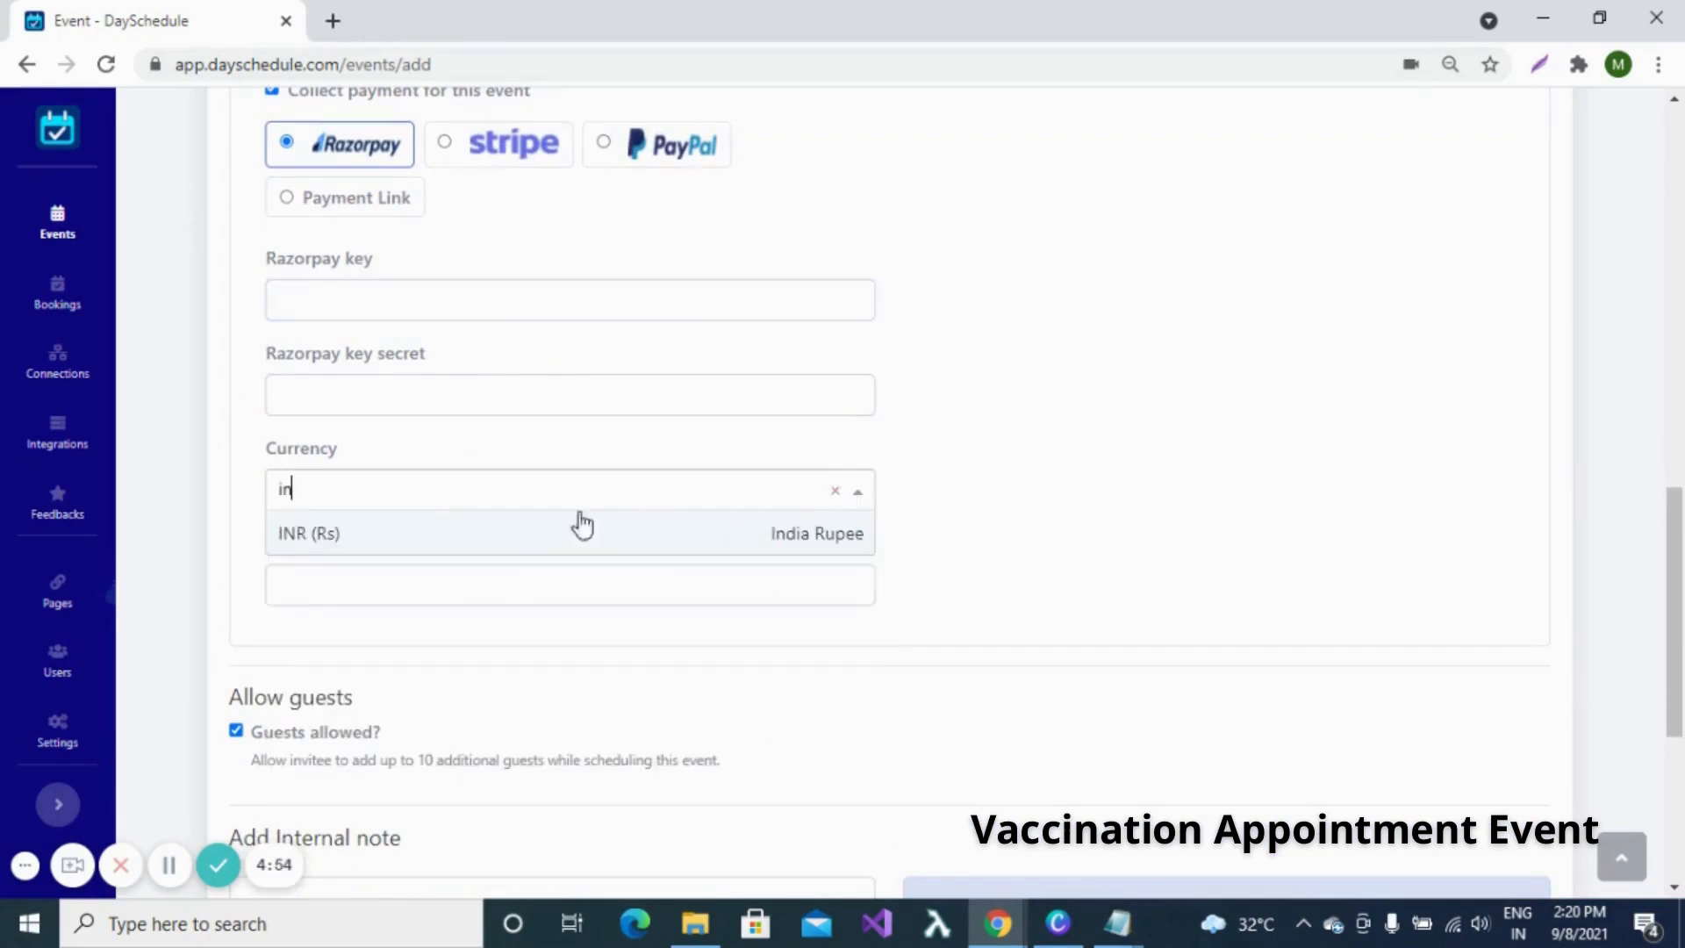
click(510, 548)
click(477, 584)
text(5)
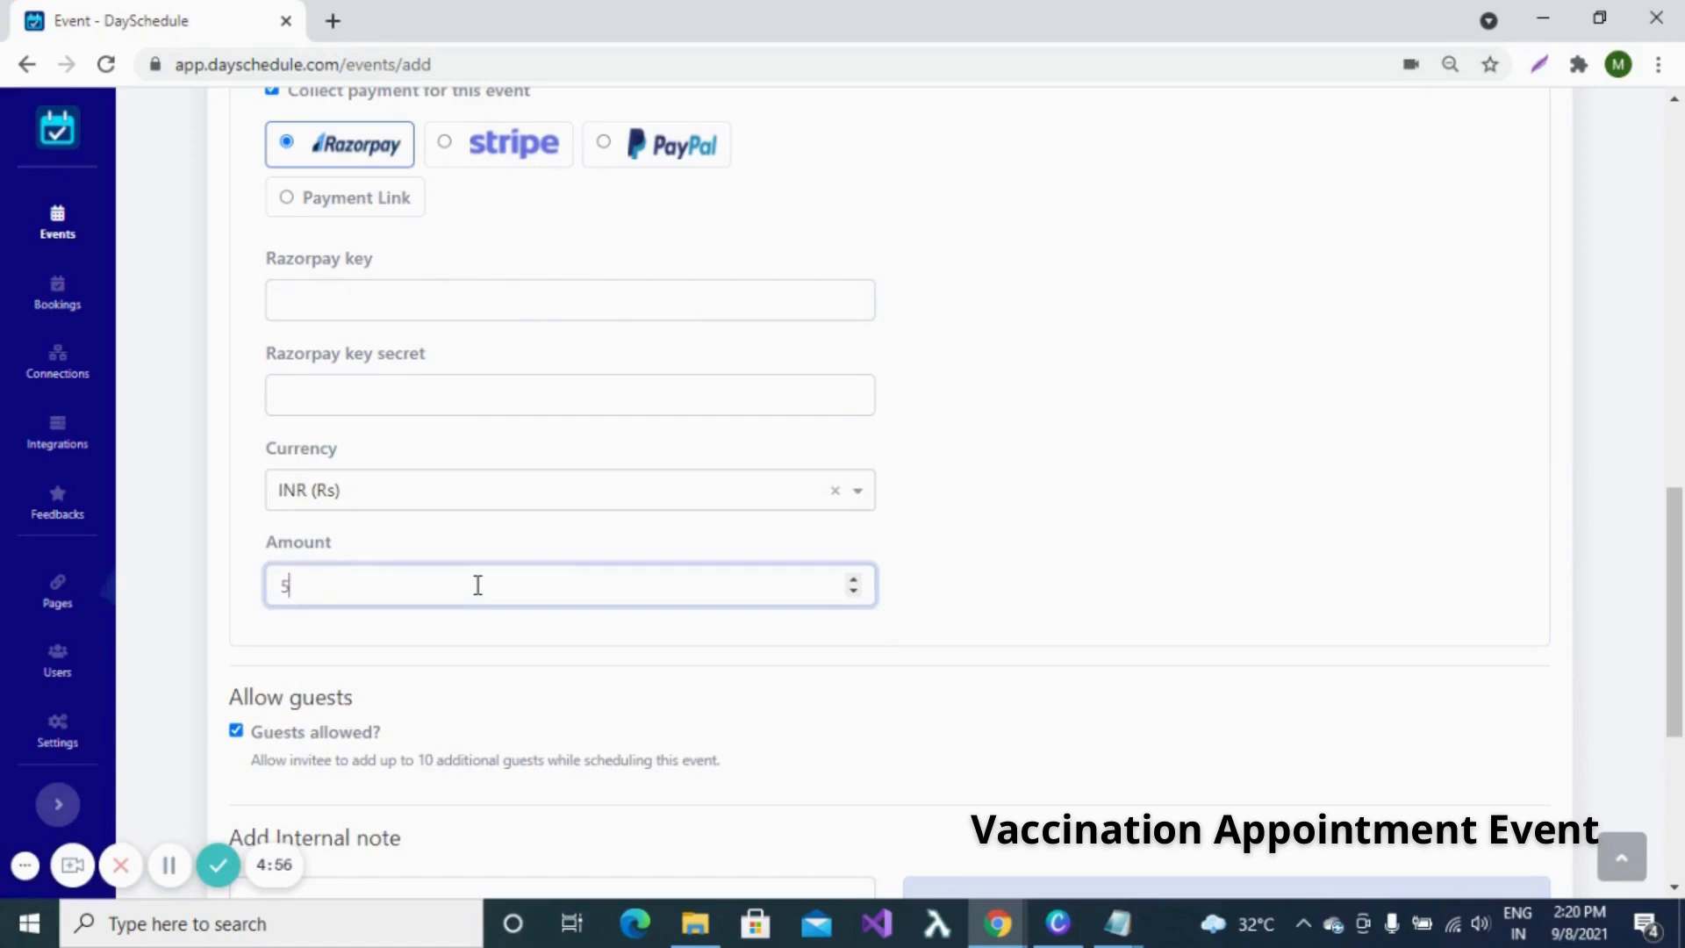
text(00)
click(290, 149)
scroll(956, 451, up, 1)
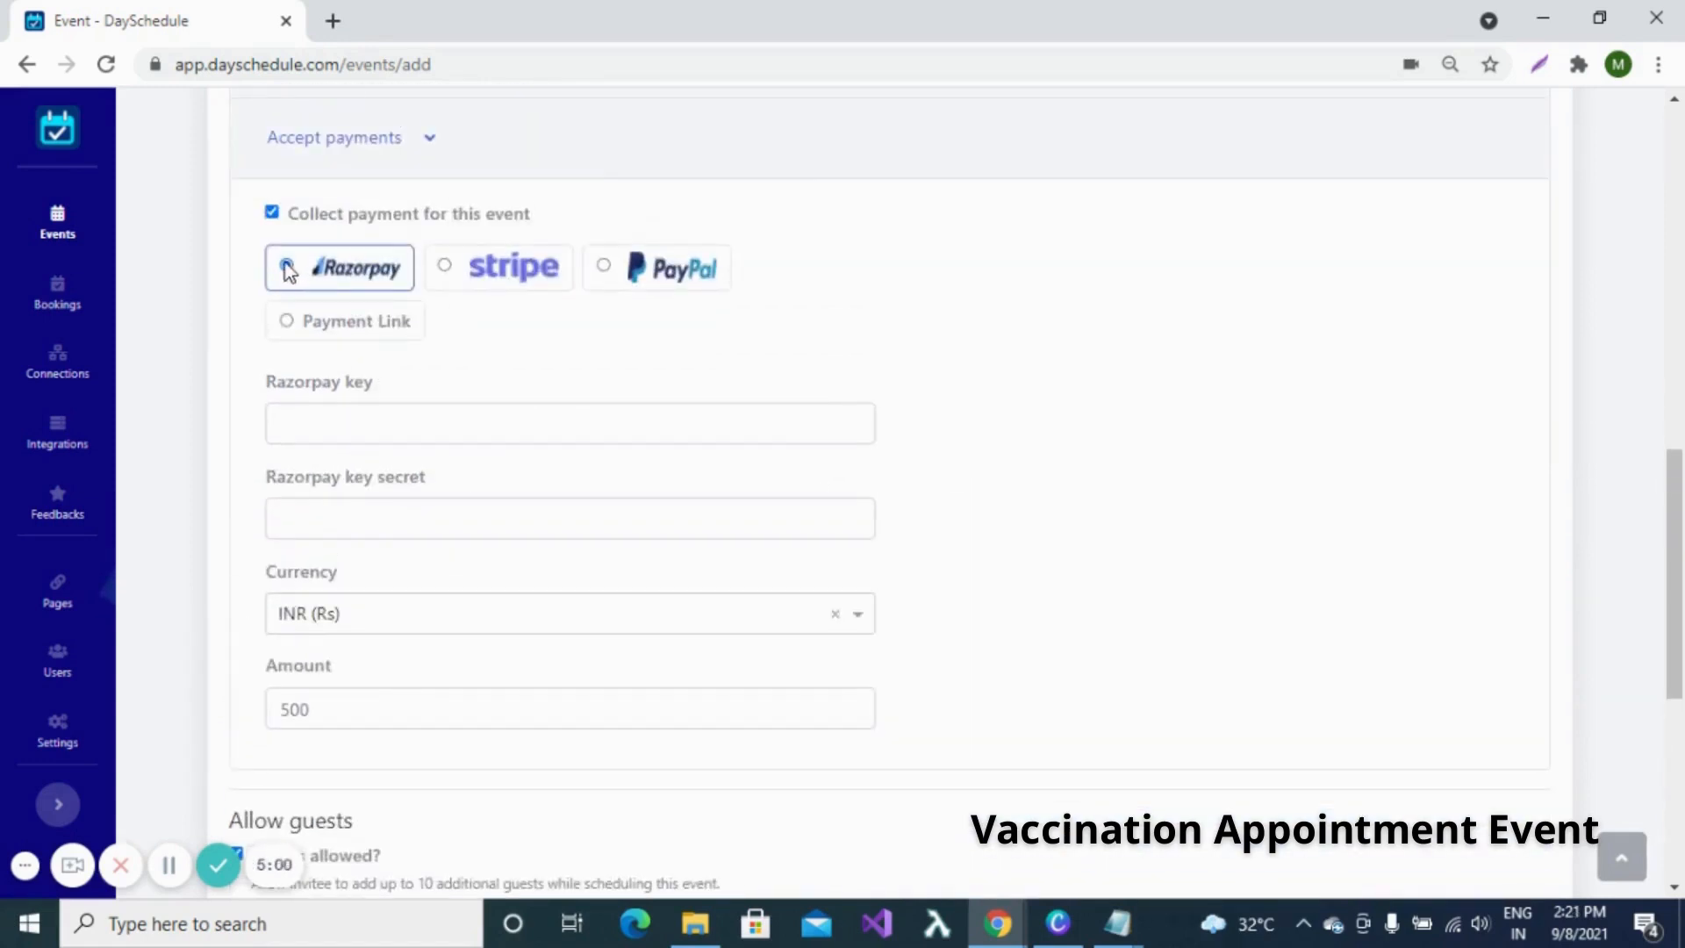
click(272, 214)
Finish creating the published event and open the preview of its scheduling link.
scroll(1012, 407, down, 2)
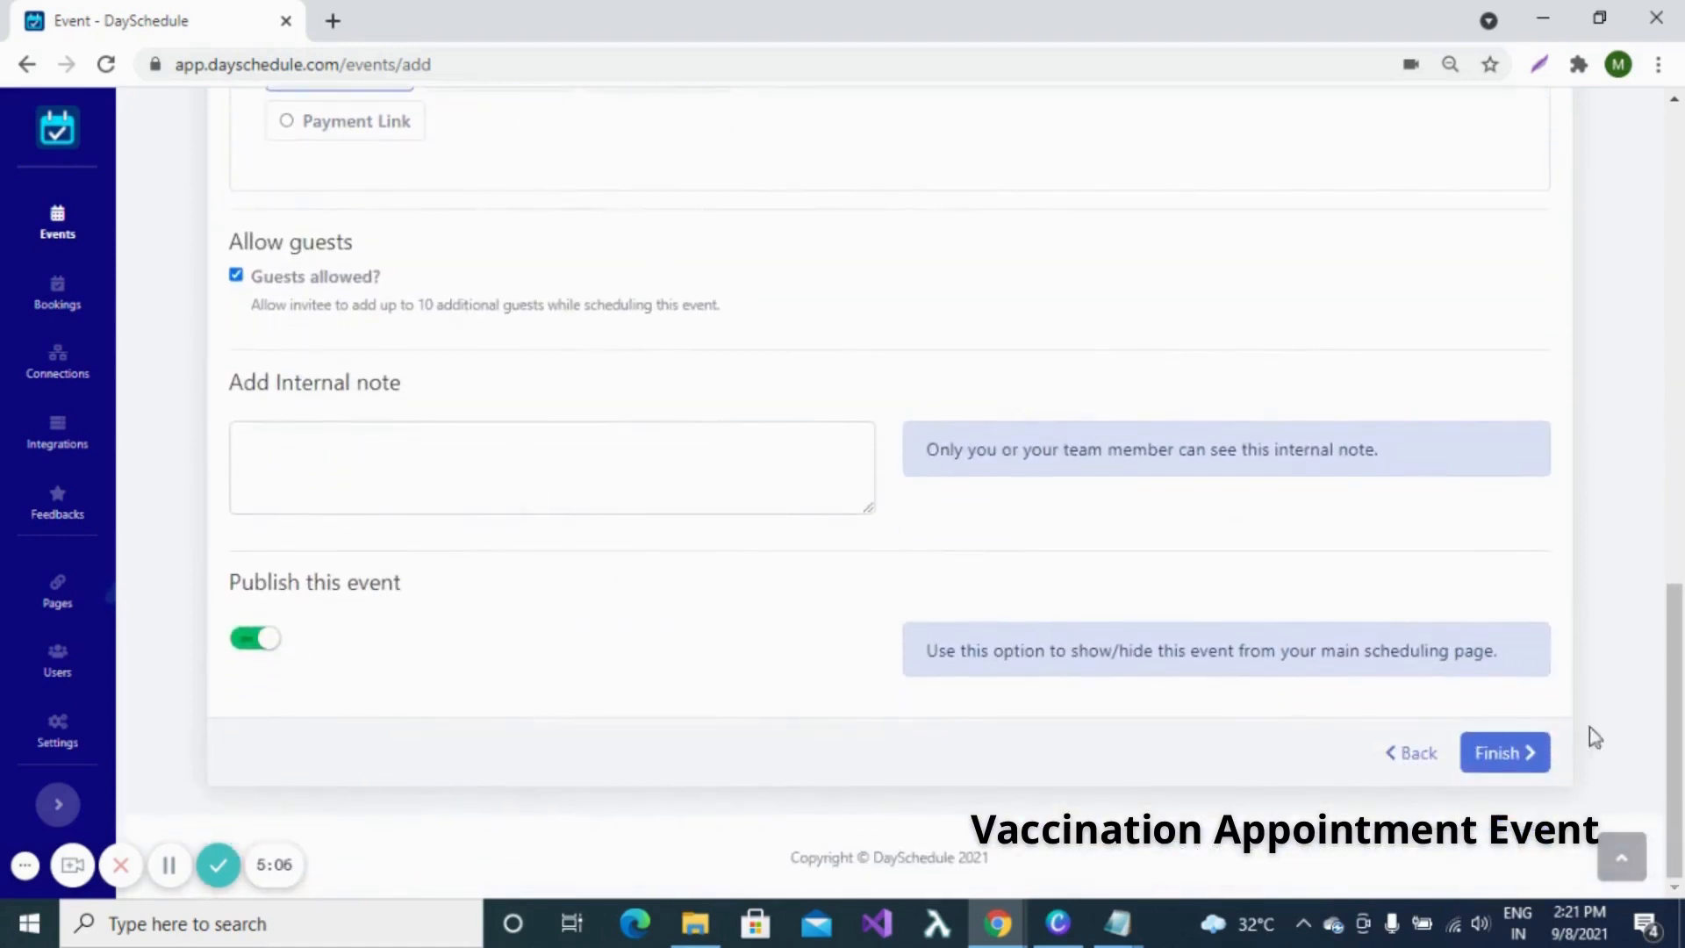
click(1498, 760)
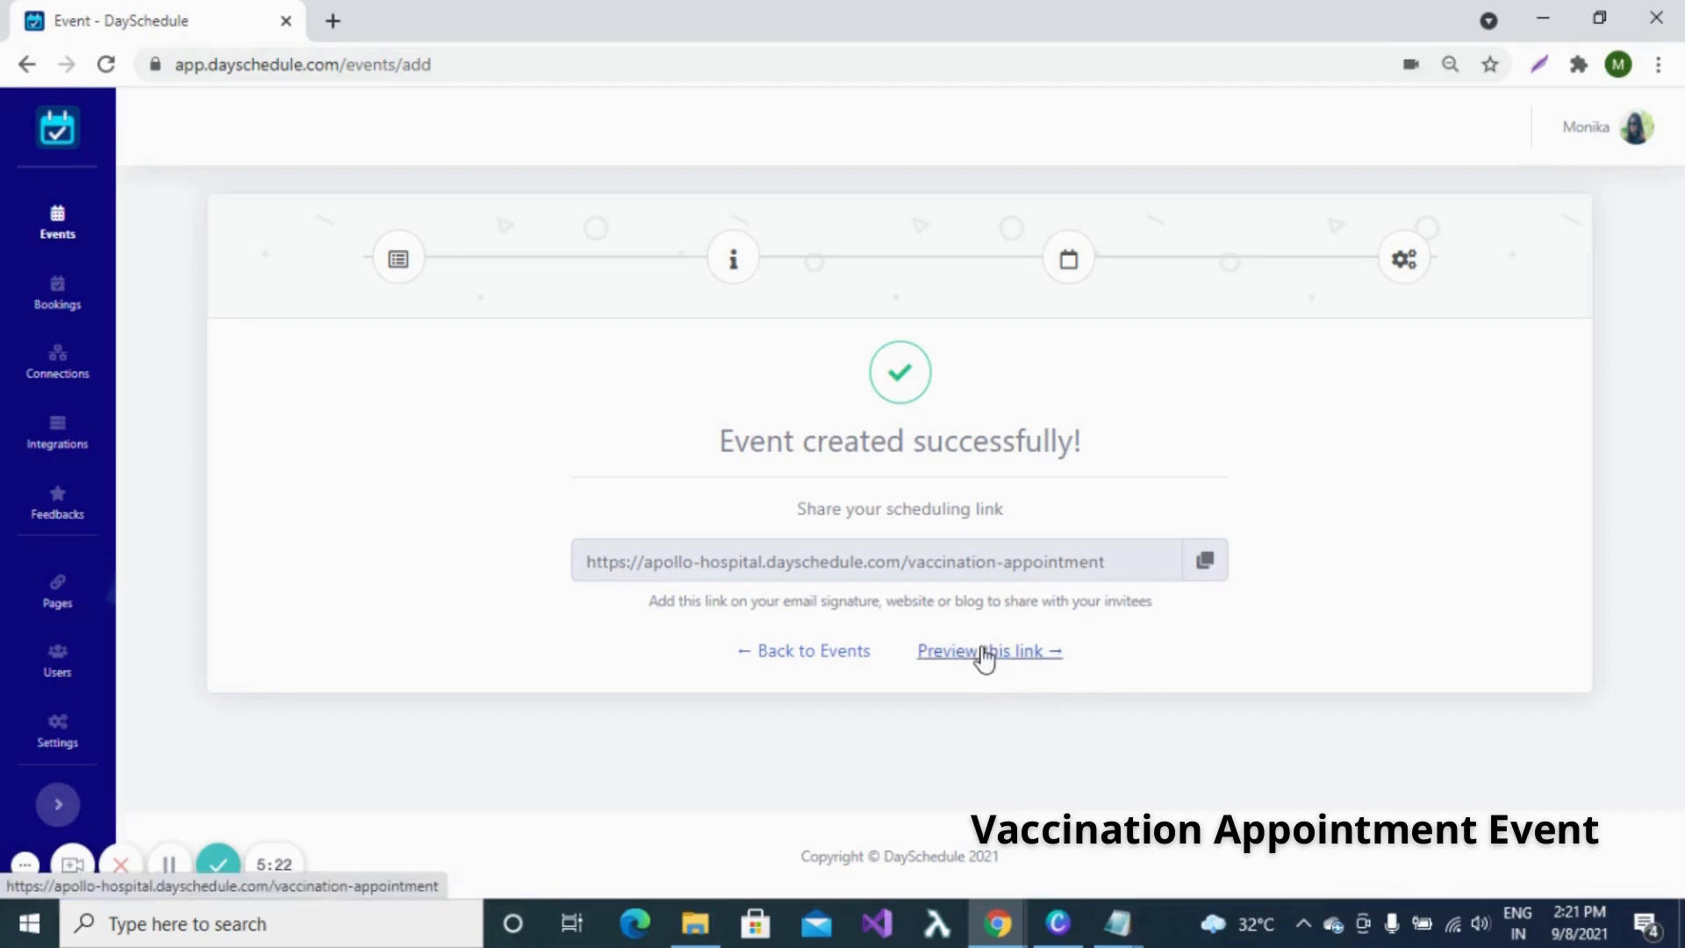
click(983, 660)
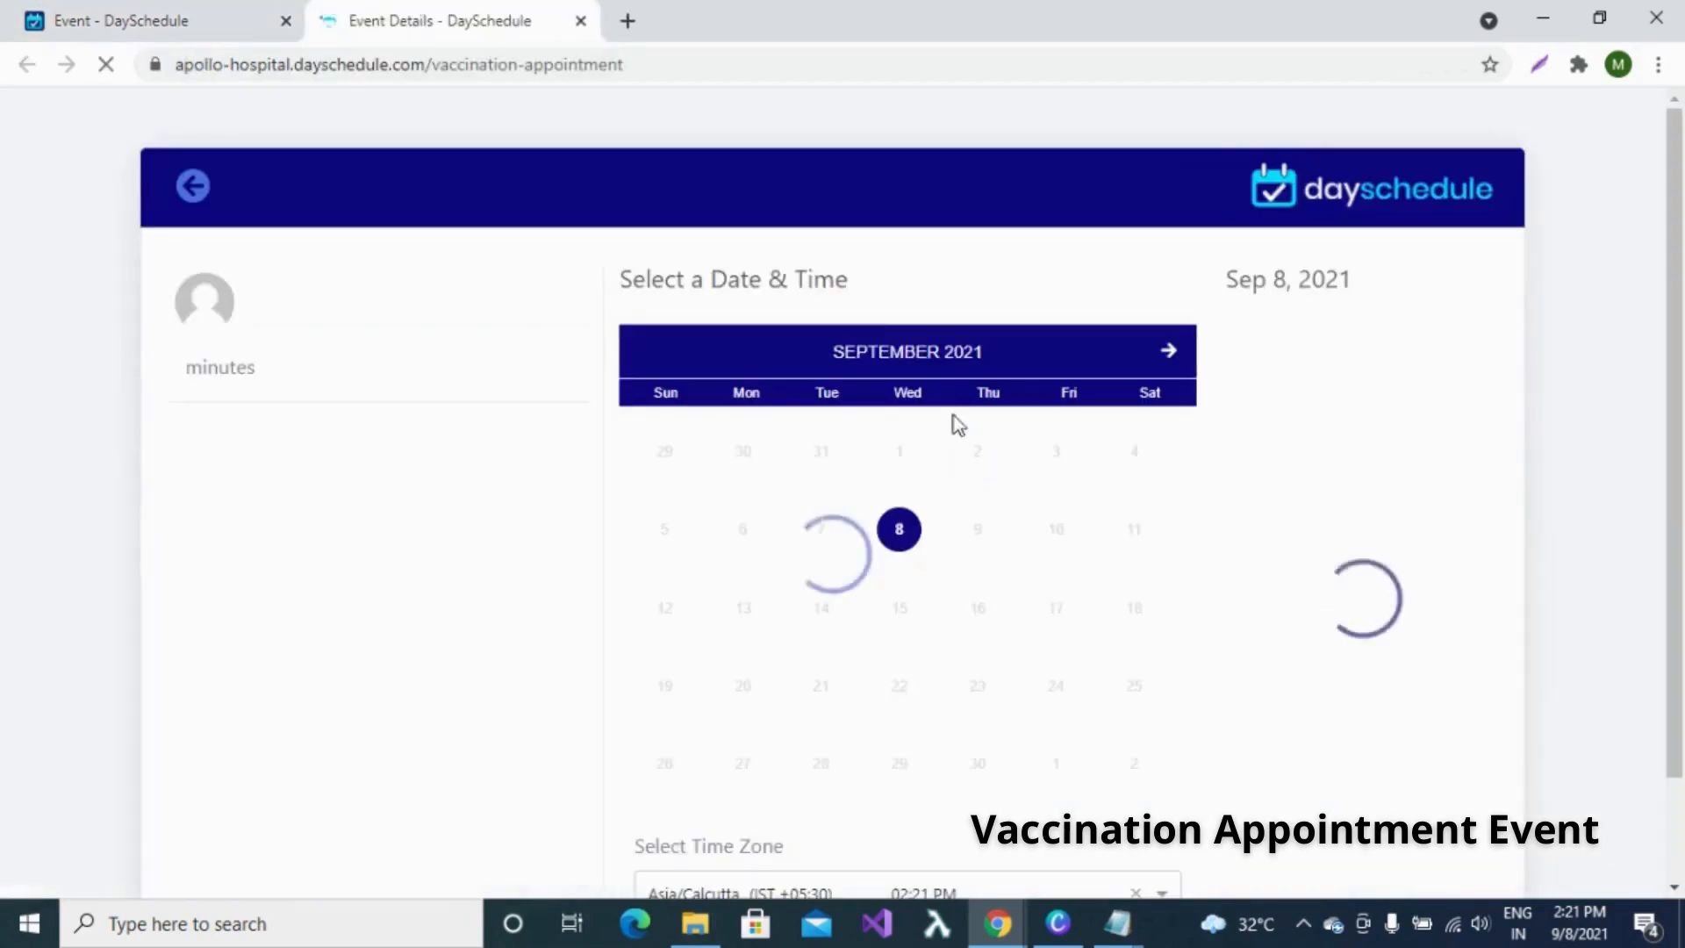
Check the available vaccination time slots for September 9, 2021 on the scheduling page.
scroll(1220, 714, down, 1)
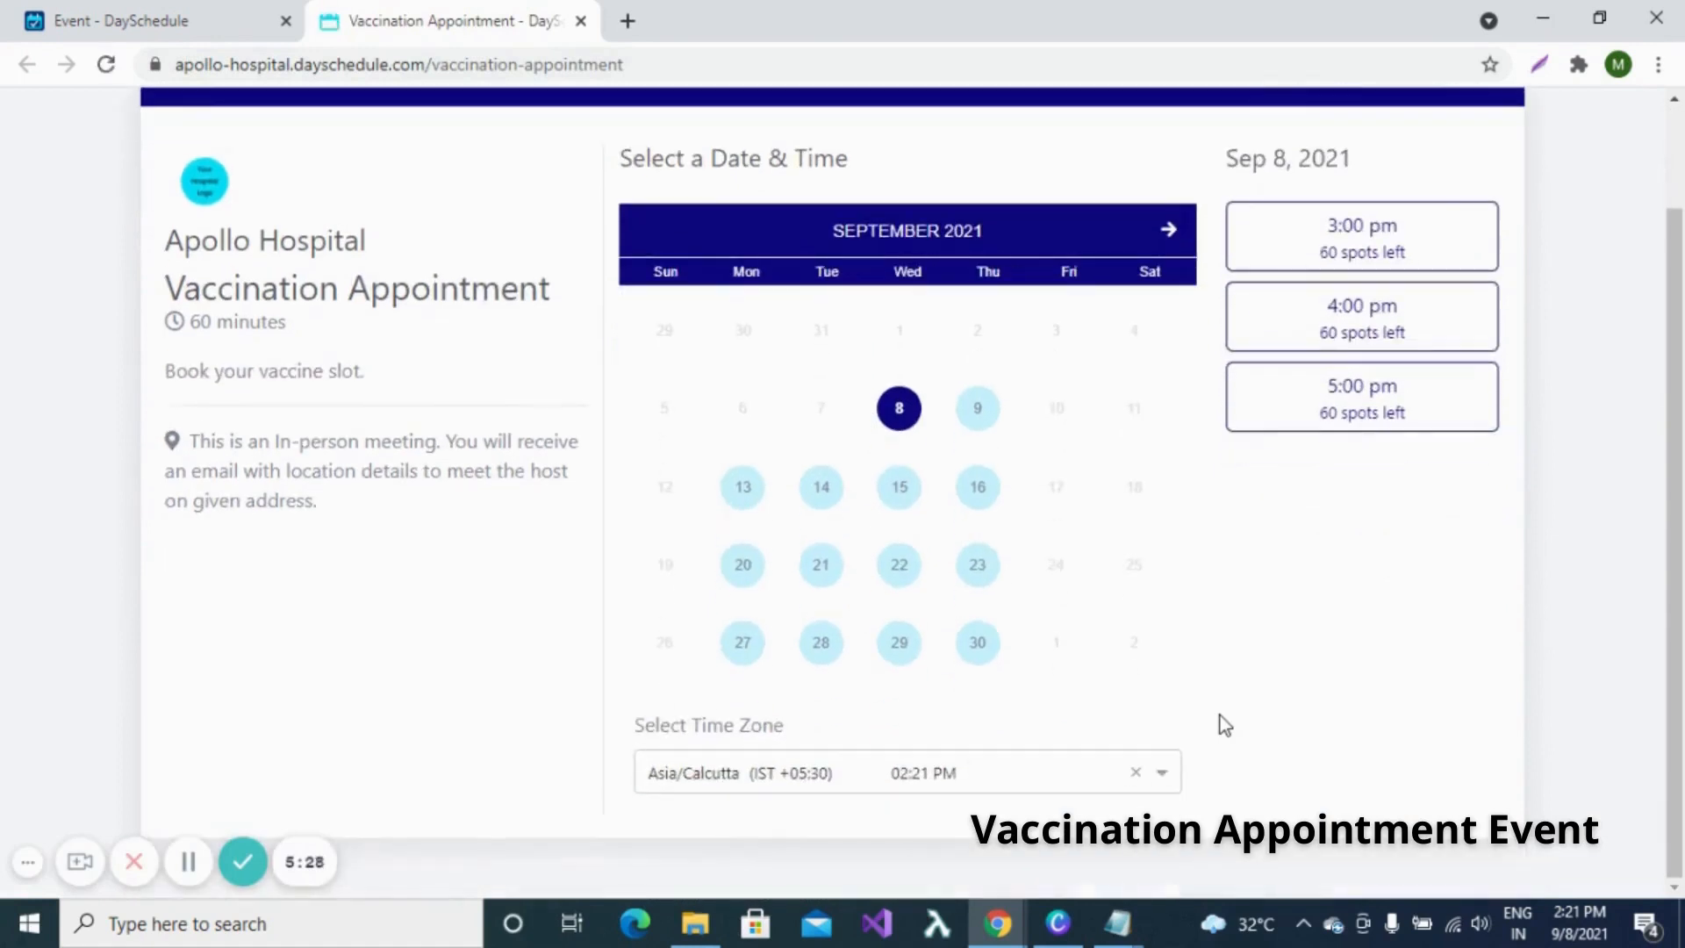
click(977, 408)
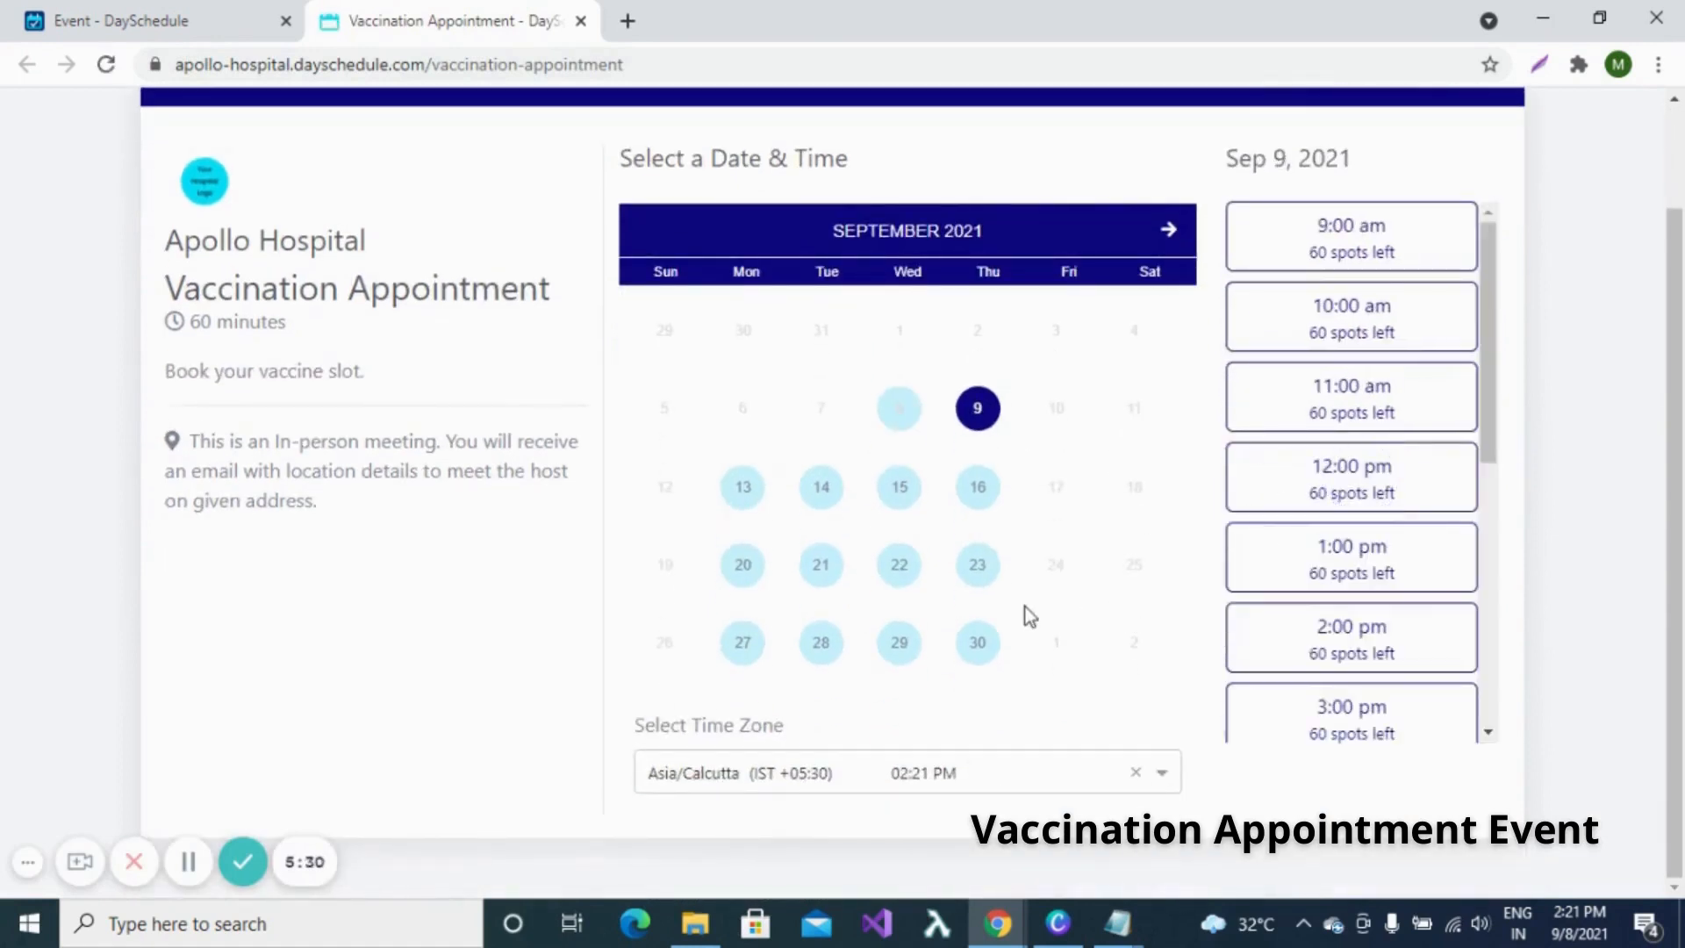
scroll(1025, 609, up, 1)
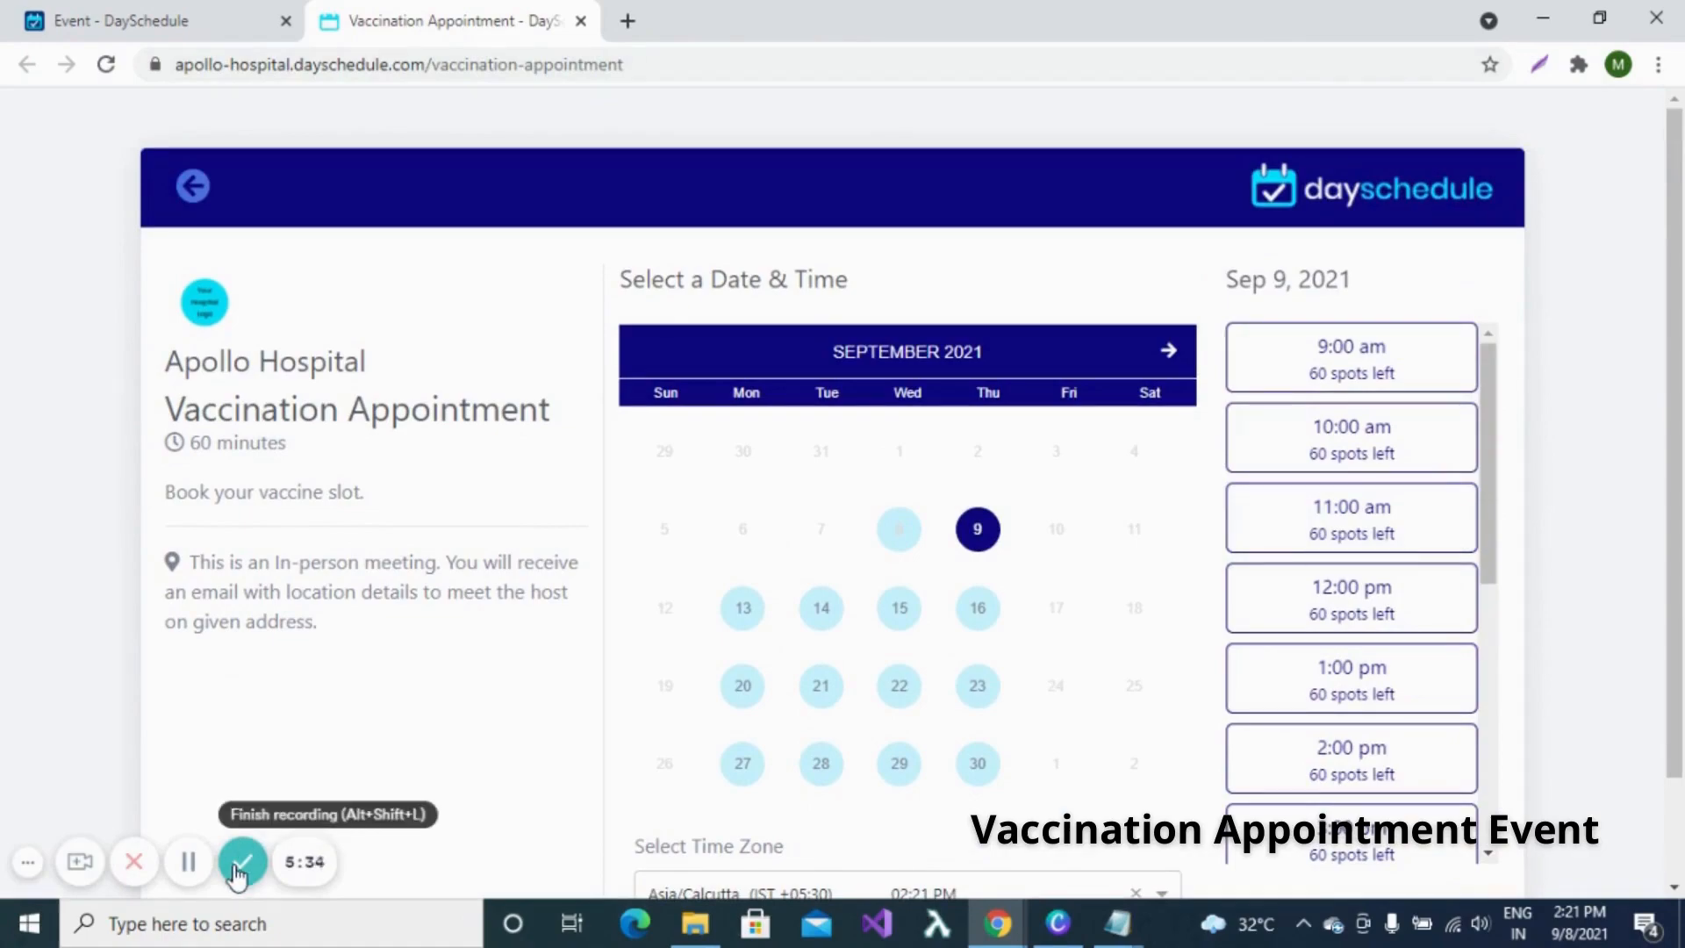
click(239, 862)
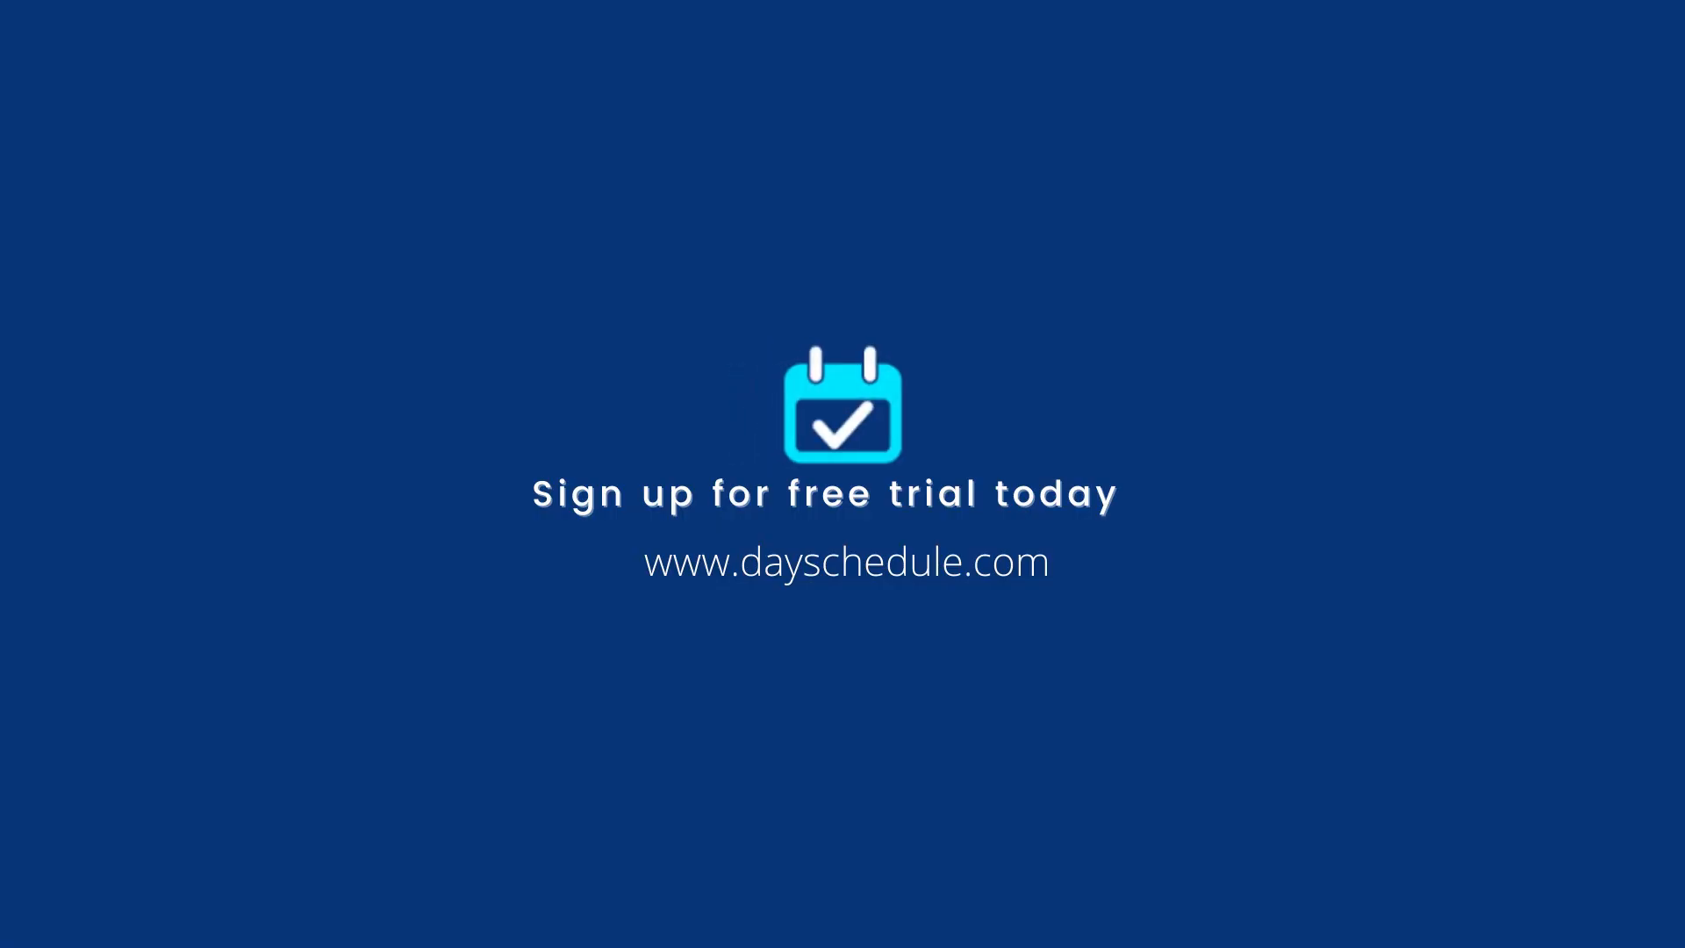